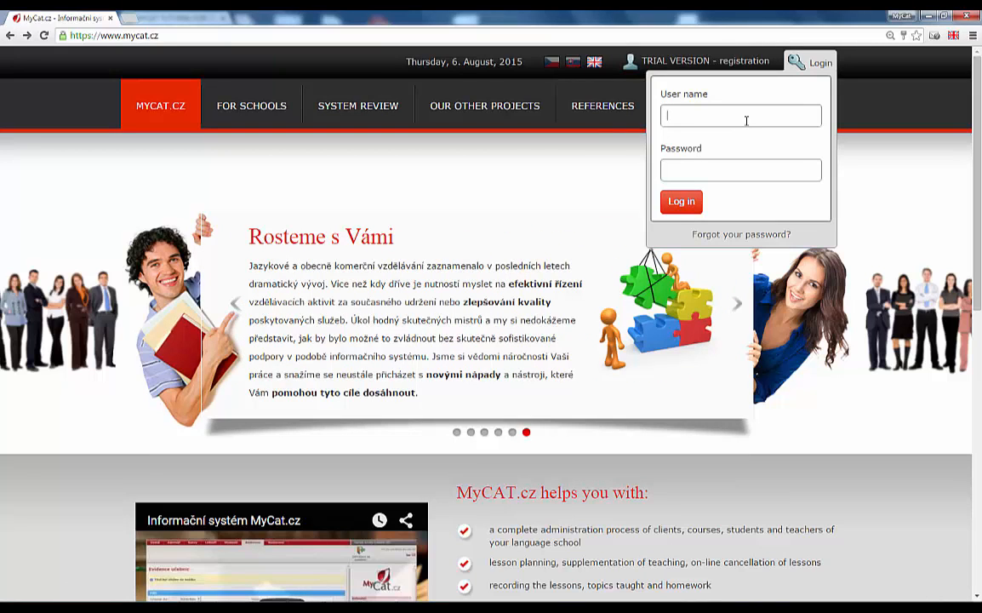
# Log in to the teacher account by entering its user name and password.
pyautogui.write('burke')
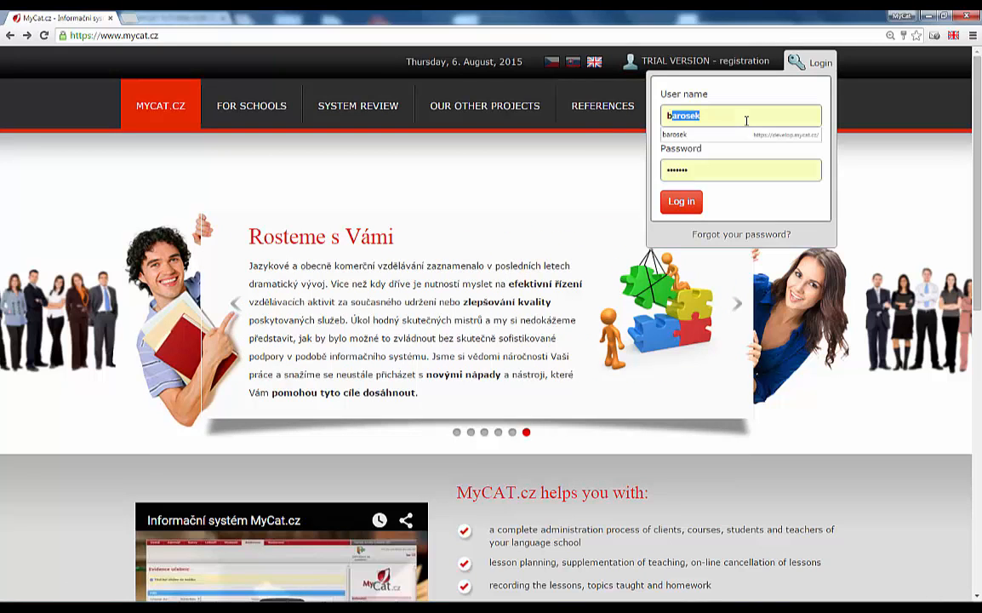
pyautogui.press('Tab')
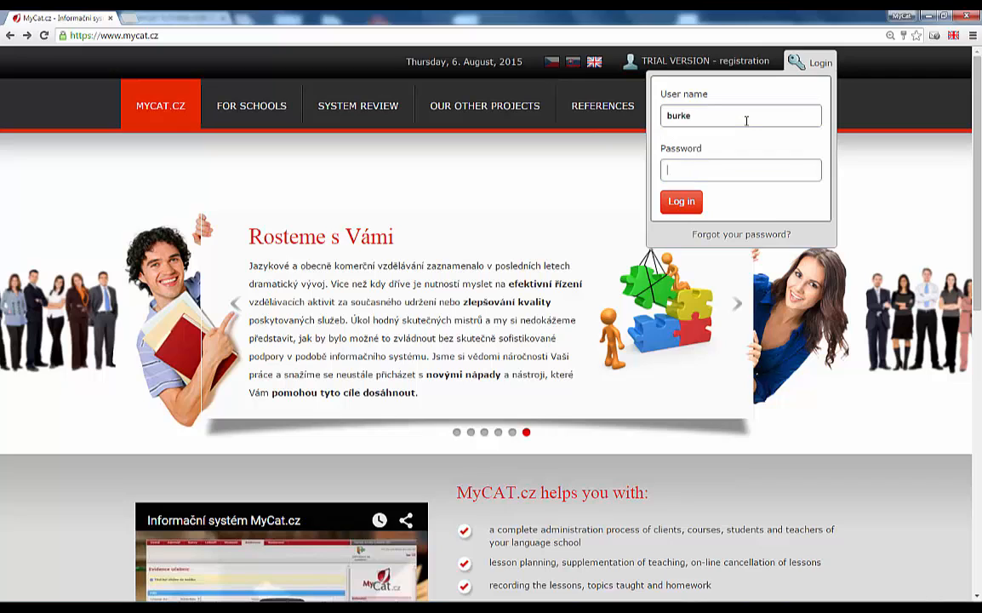
pyautogui.write('*****')
pyautogui.click(723, 114)
pyautogui.write('01')
pyautogui.click(725, 171)
pyautogui.write('**')
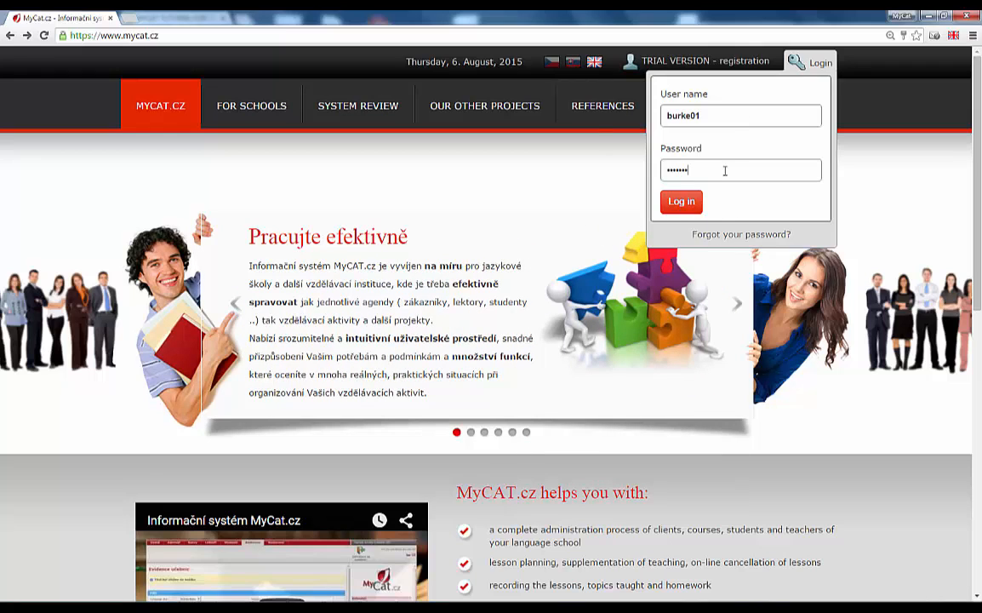
pyautogui.press('Return')
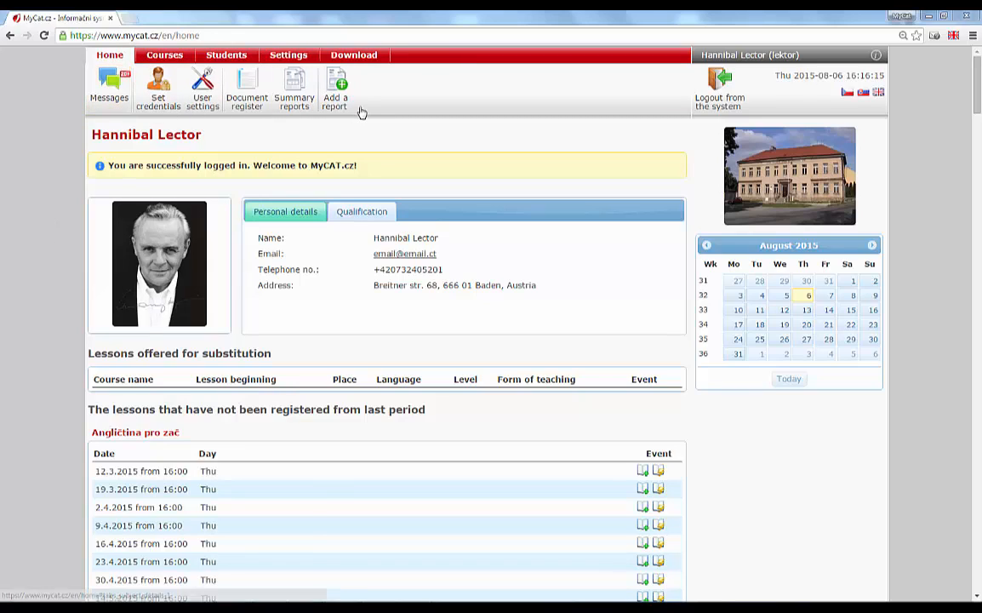
# Examine the teacher's personal details and qualification, then the unregistered and scheduled lessons on the home page.
pyautogui.click(314, 212)
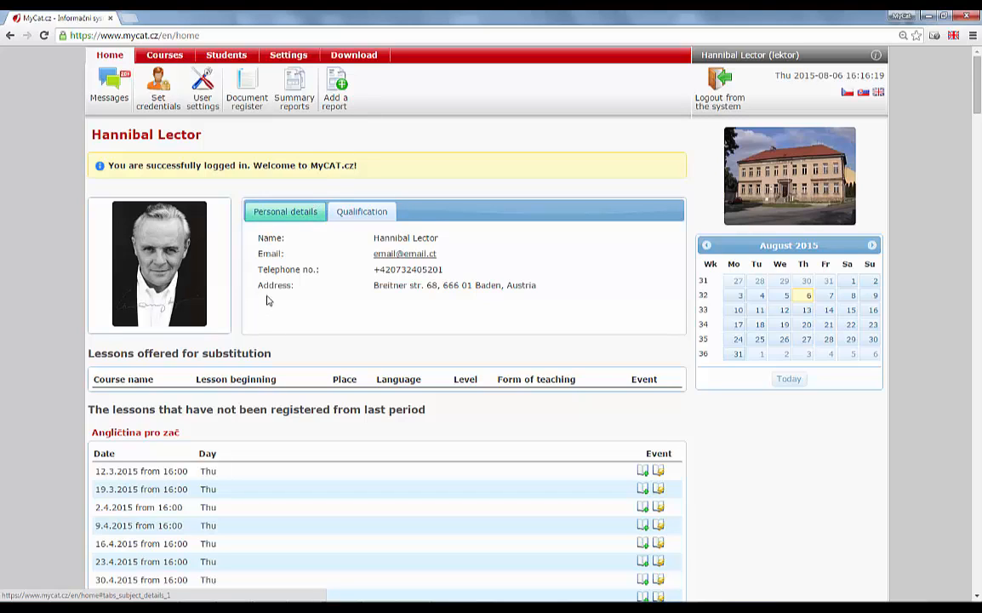
pyautogui.click(361, 212)
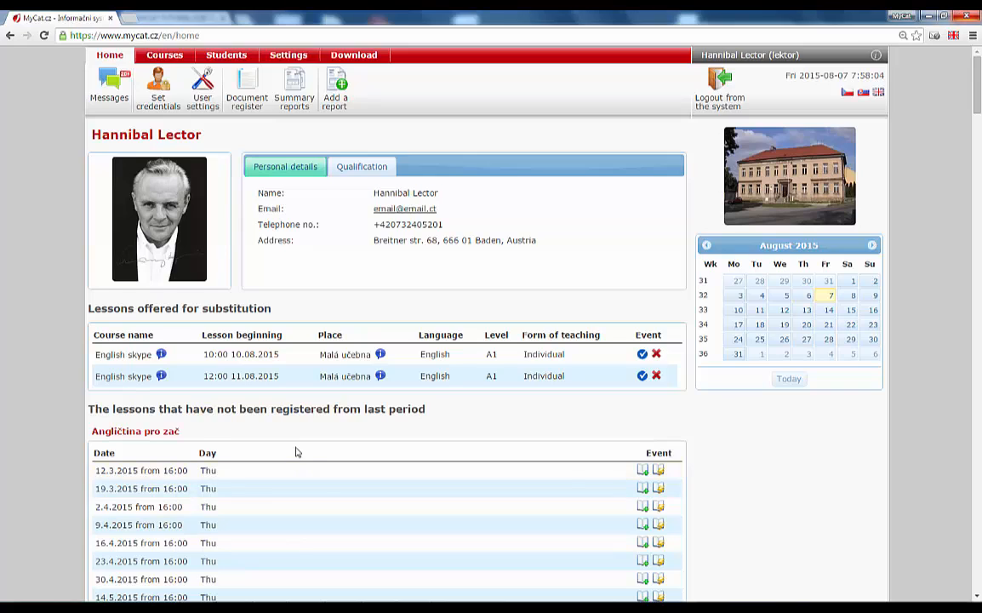
pyautogui.scroll(-1, 296, 451)
pyautogui.scroll(-3, 296, 451)
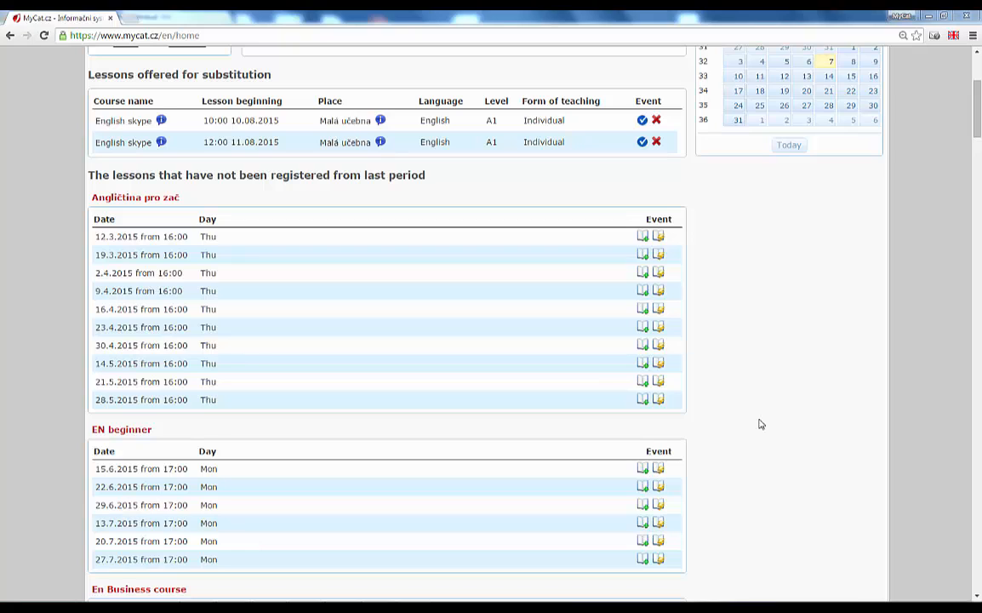
pyautogui.scroll(-20, 760, 423)
pyautogui.scroll(-15, 760, 423)
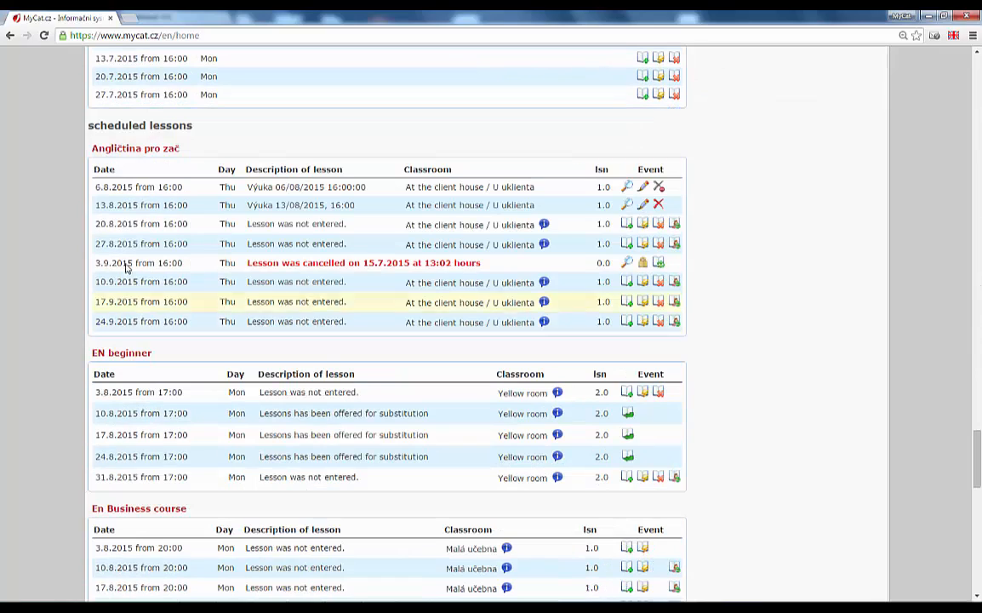
pyautogui.moveTo(82, 134); pyautogui.dragTo(229, 109)
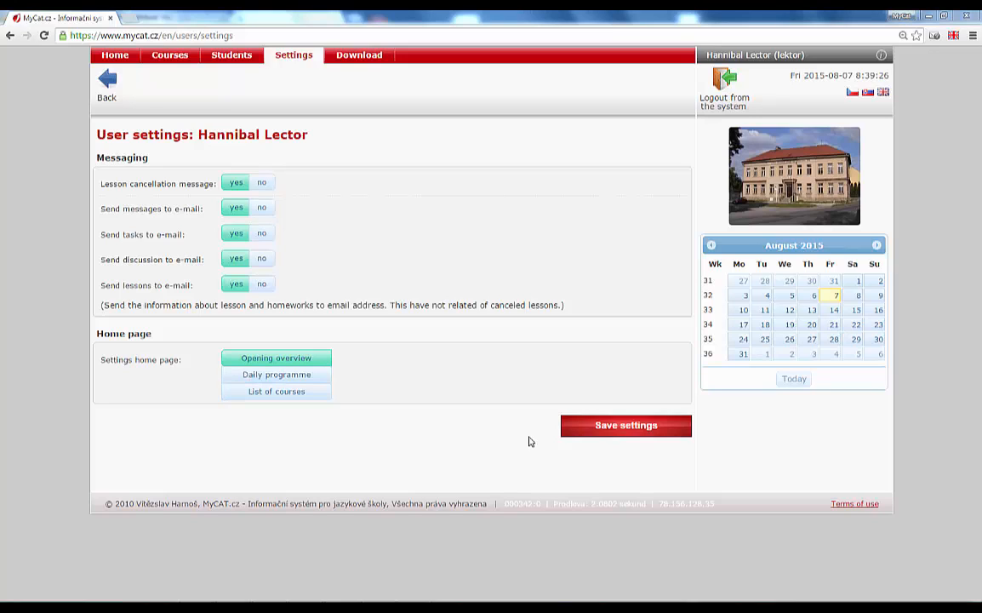
# Save the messaging and home page preferences in the user settings and return to the home page.
pyautogui.click(644, 433)
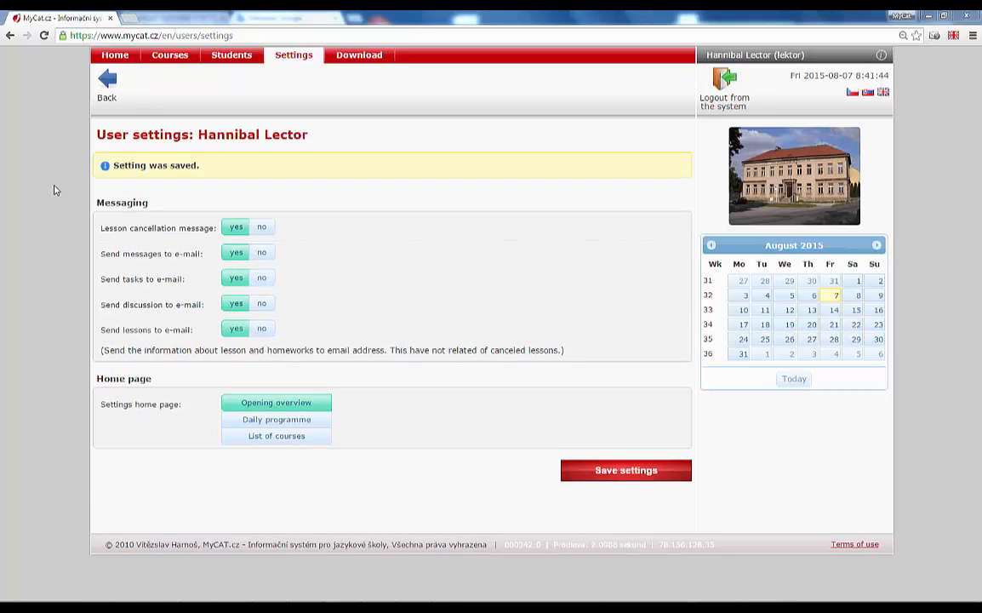
pyautogui.moveTo(113, 166); pyautogui.dragTo(219, 167)
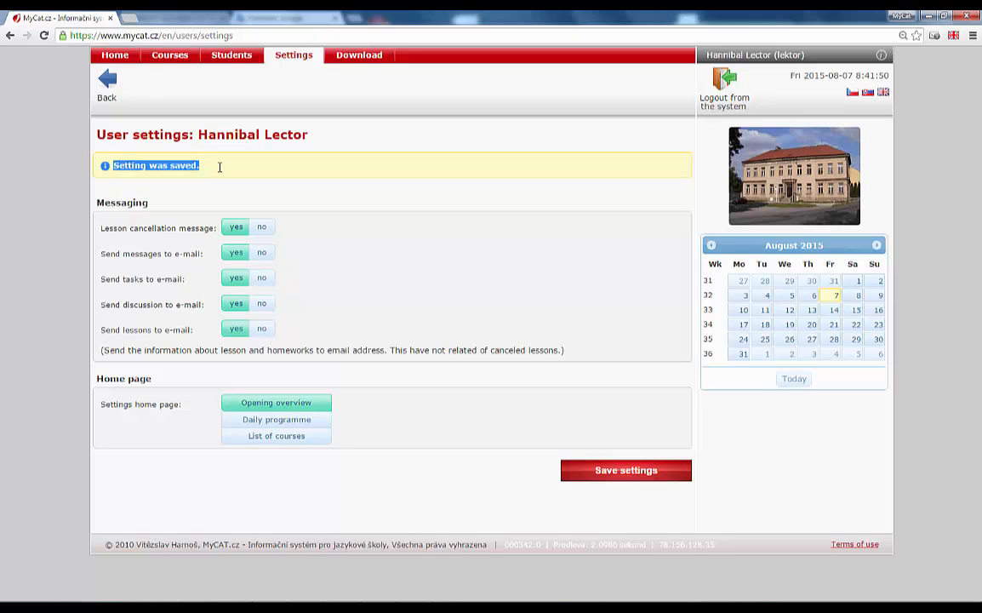
pyautogui.click(116, 56)
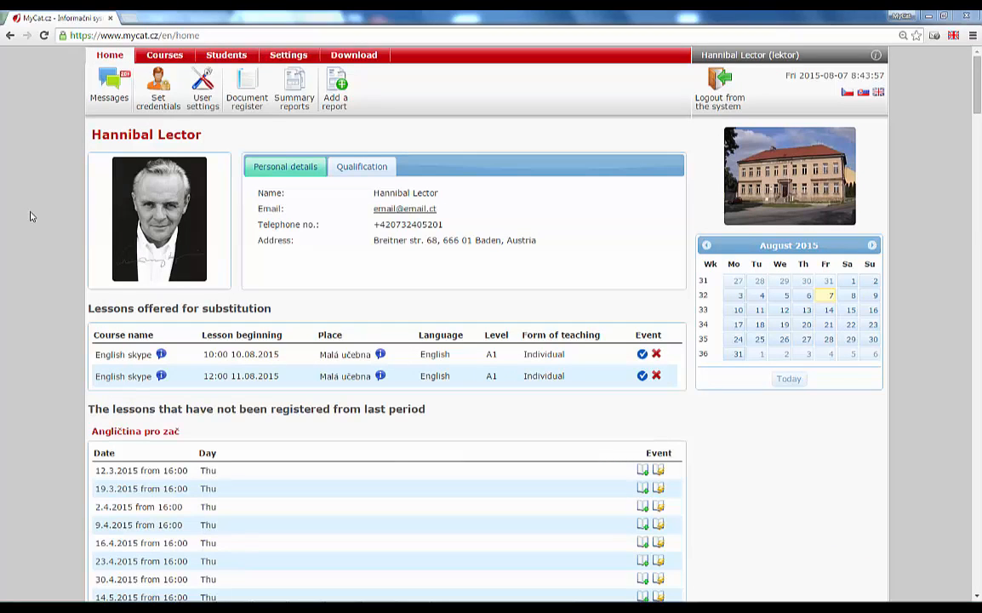
# Set new login credentials for the teacher, entering and confirming the new password while keeping the user name.
pyautogui.click(156, 79)
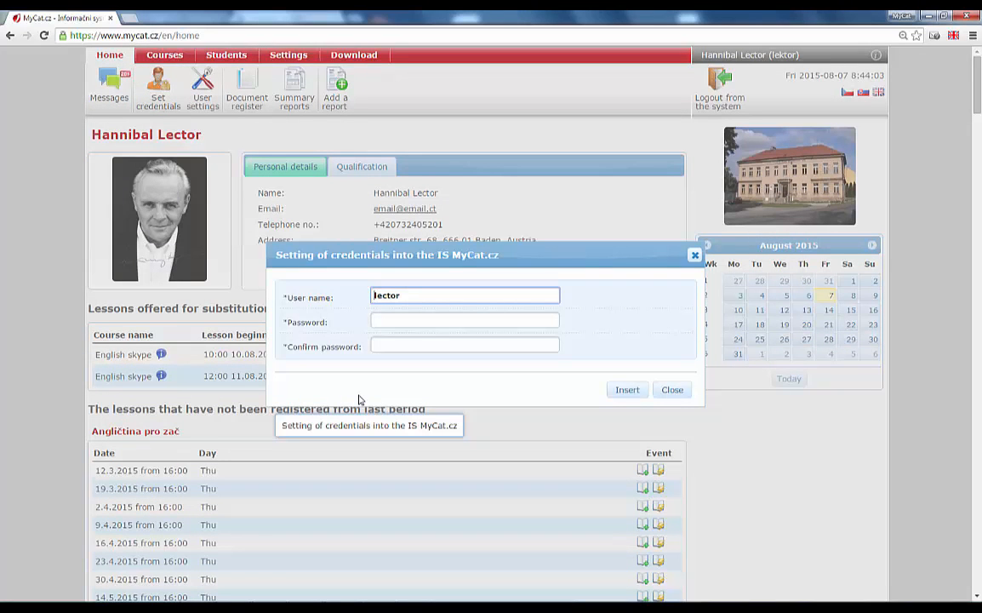
pyautogui.doubleClick(319, 298)
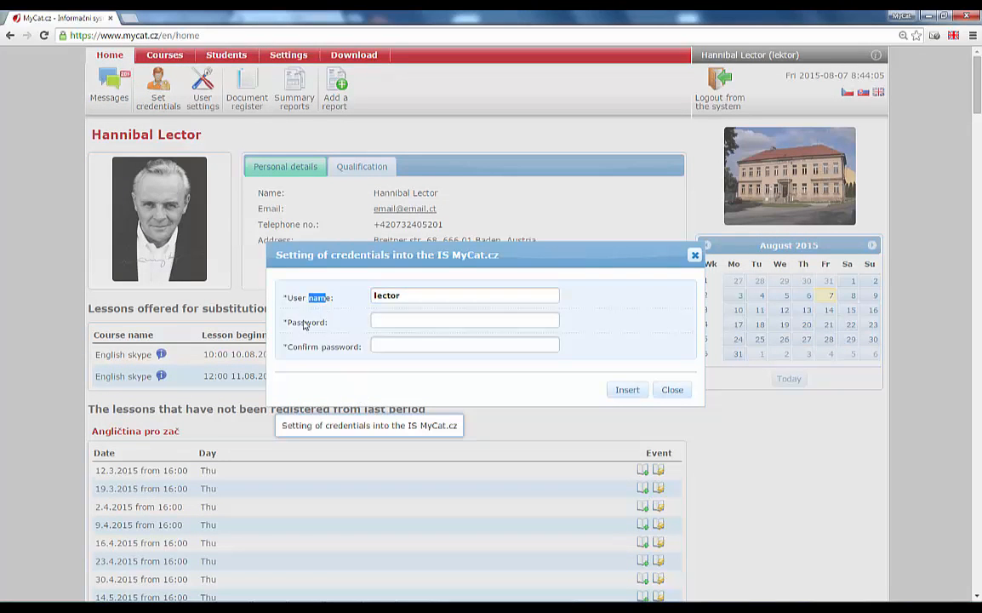
pyautogui.doubleClick(298, 322)
pyautogui.click(292, 350)
pyautogui.moveTo(292, 350); pyautogui.dragTo(371, 375)
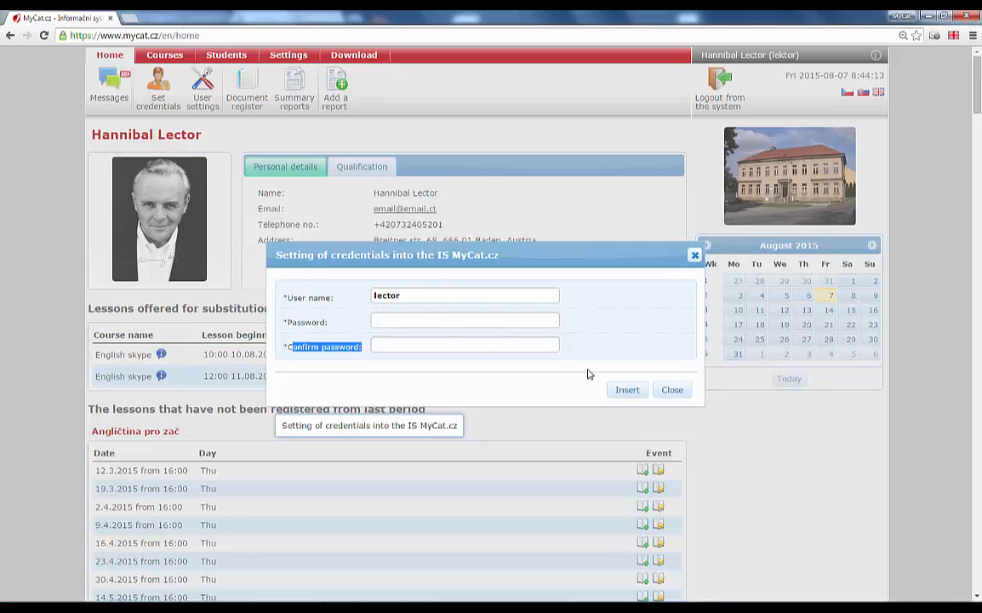
pyautogui.click(381, 320)
pyautogui.write('password')
pyautogui.press('Tab')
pyautogui.write('password')
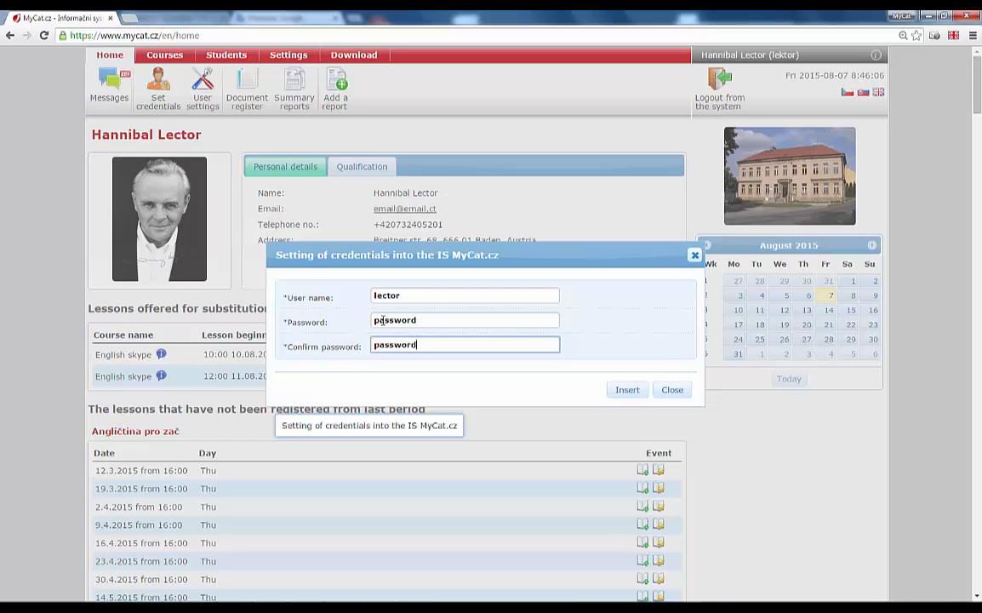
pyautogui.click(627, 390)
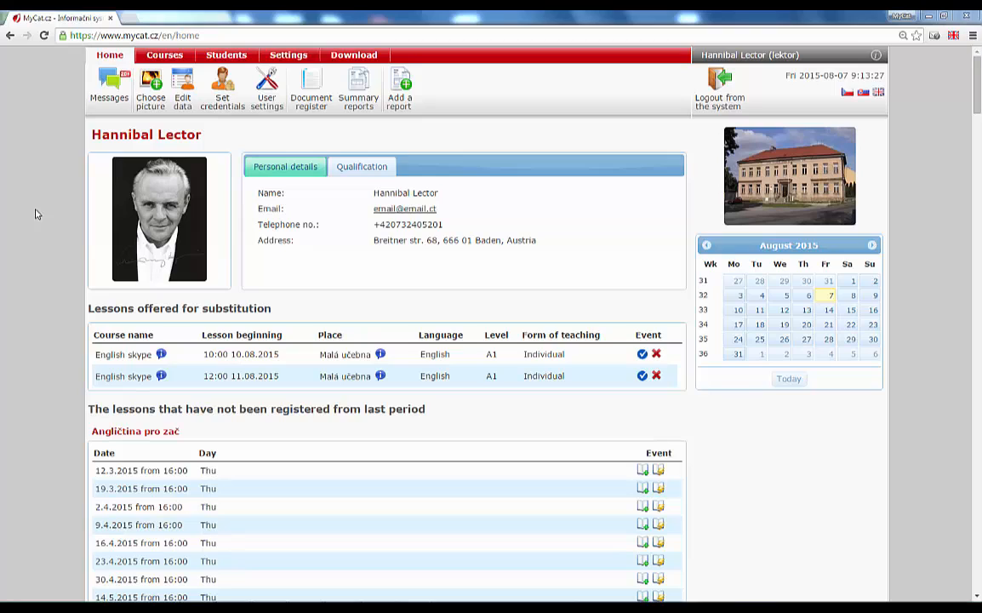
# Open the teacher's personal data for editing, check the contact address fields and save the form to the database.
pyautogui.click(185, 82)
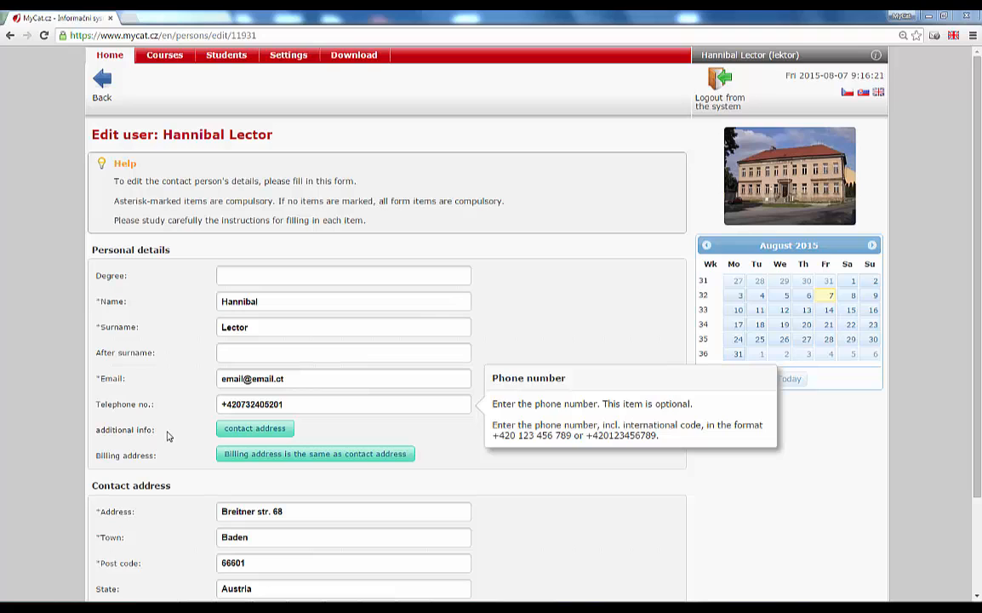
pyautogui.scroll(-3, 169, 465)
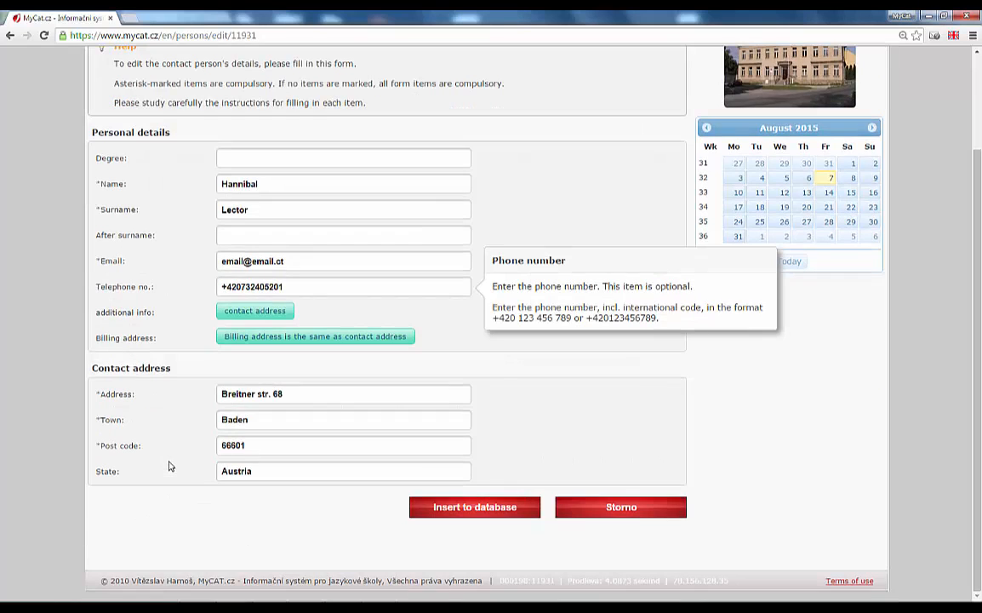
pyautogui.click(489, 511)
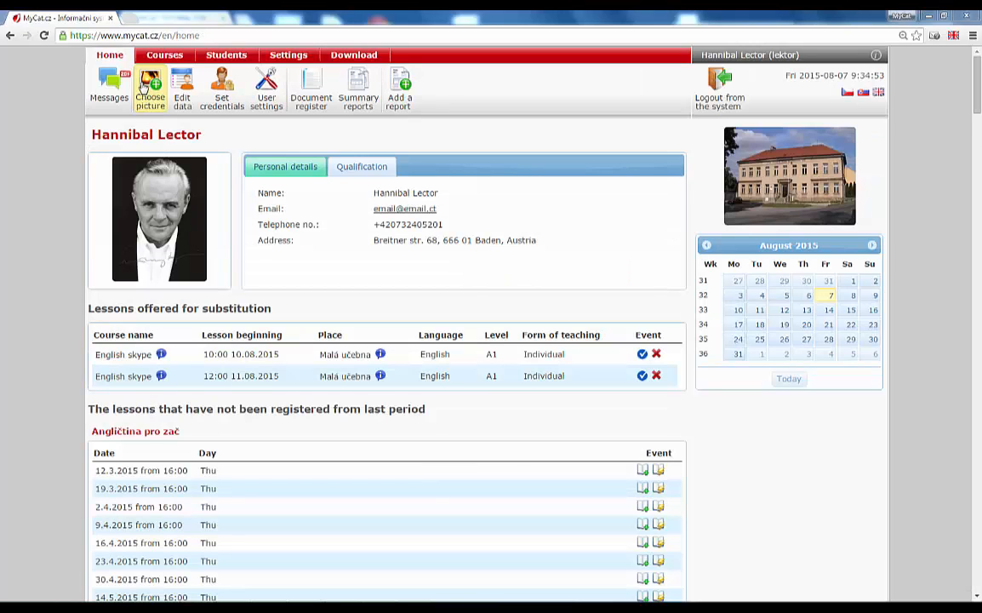
# Upload me.jpg from the profile folder as the teacher's profile picture.
pyautogui.click(154, 83)
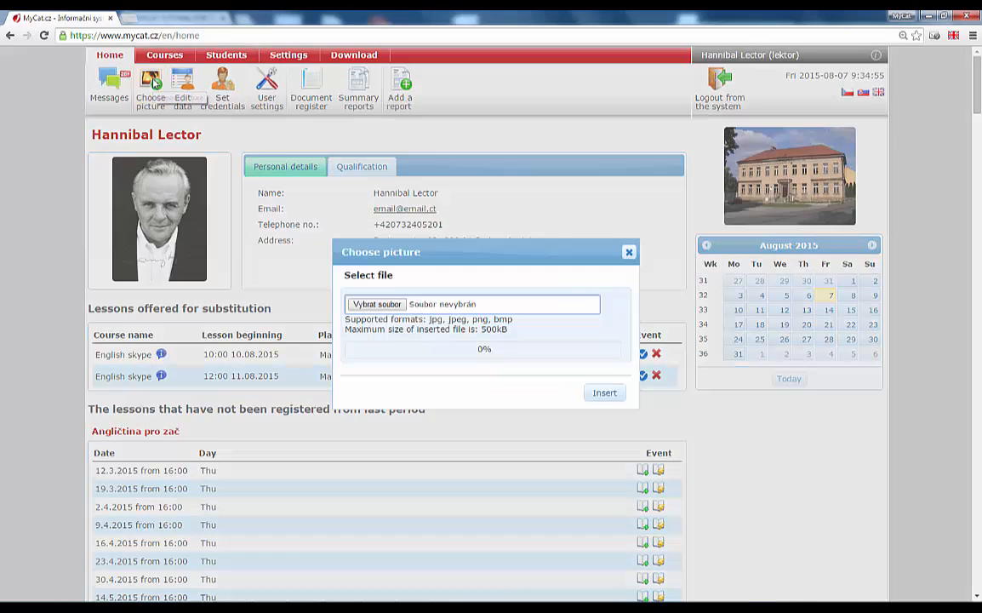
pyautogui.click(392, 310)
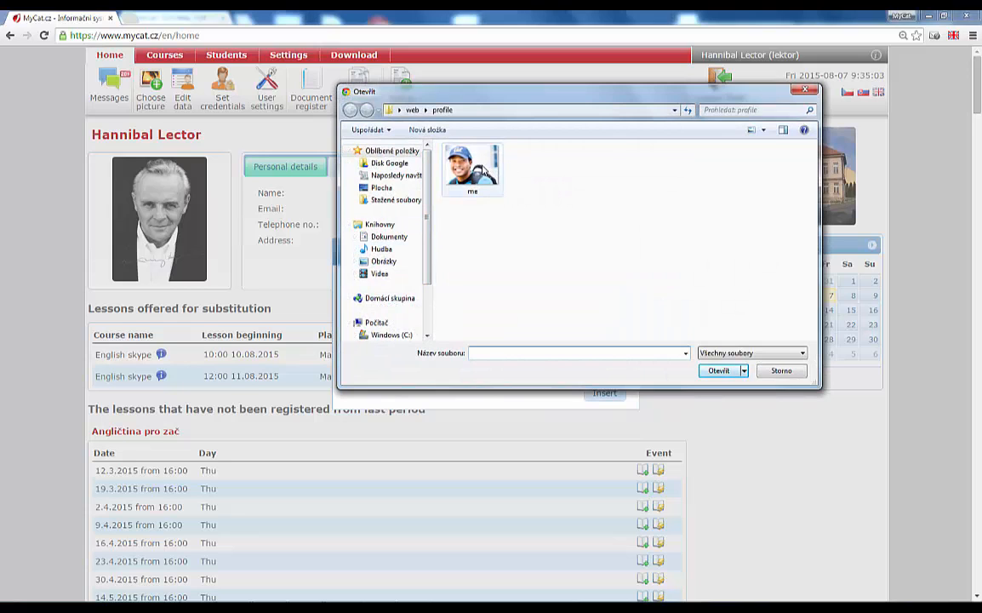
pyautogui.click(481, 168)
pyautogui.click(719, 371)
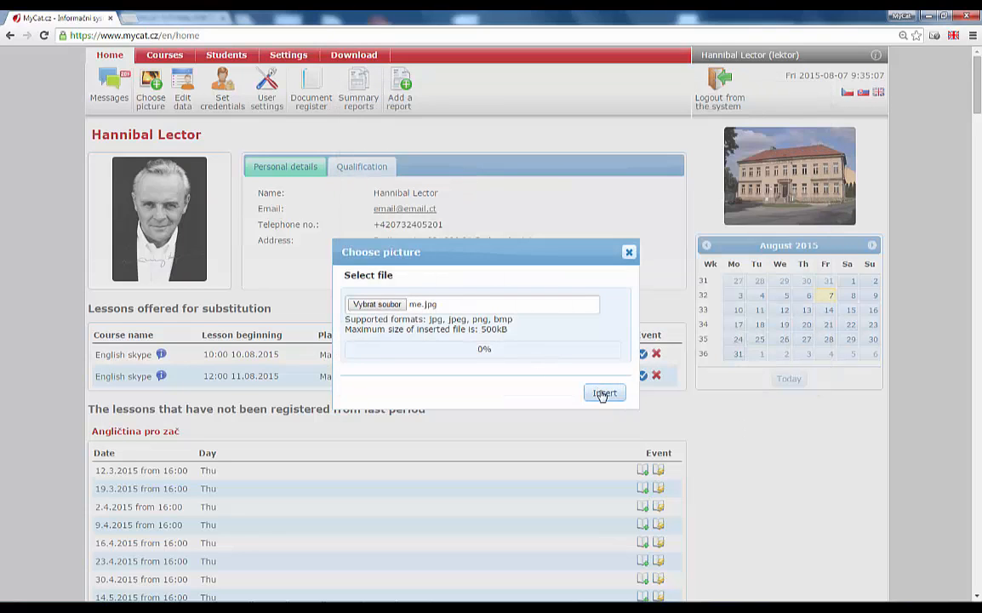
pyautogui.click(607, 396)
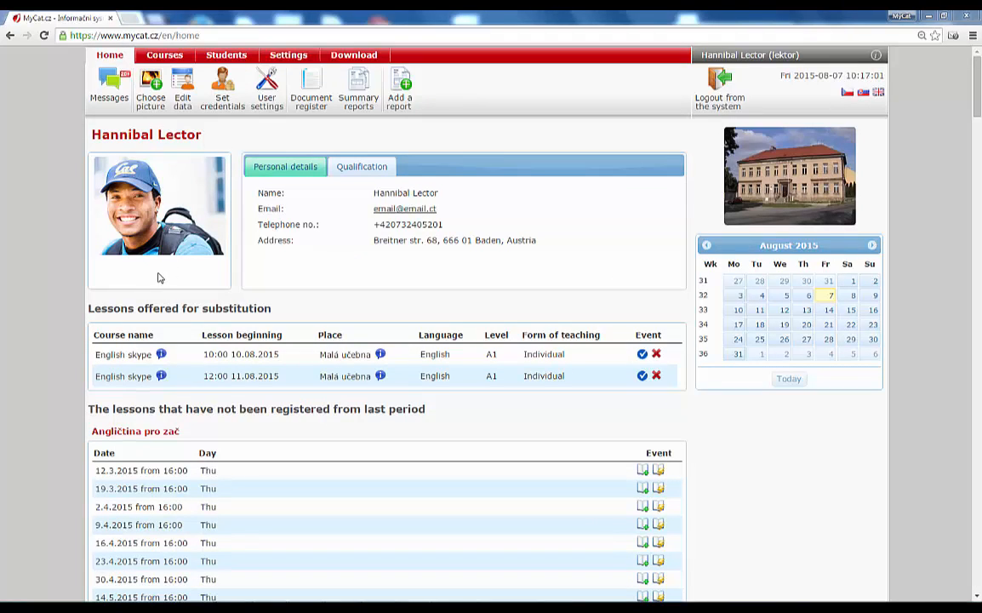
# Add a document named CPE with the file CPE.pdf to the teacher's document register.
pyautogui.click(314, 81)
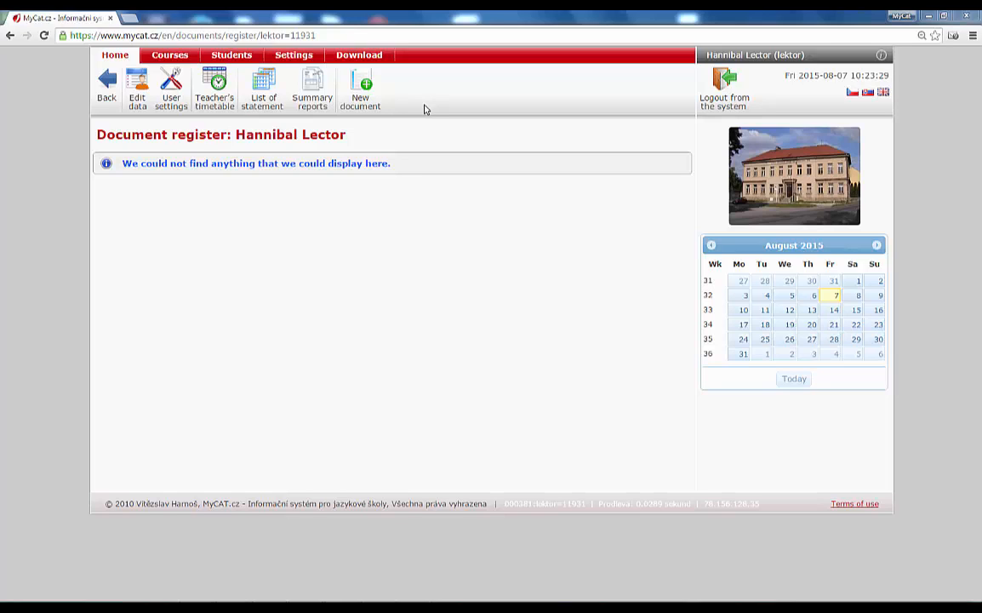
pyautogui.click(357, 86)
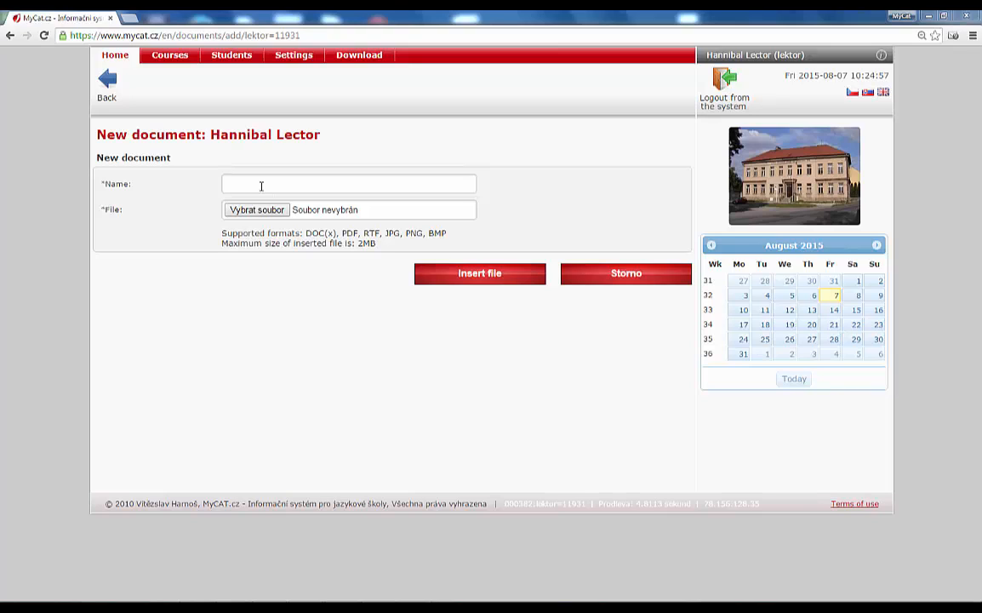
pyautogui.click(261, 186)
pyautogui.write('CPE')
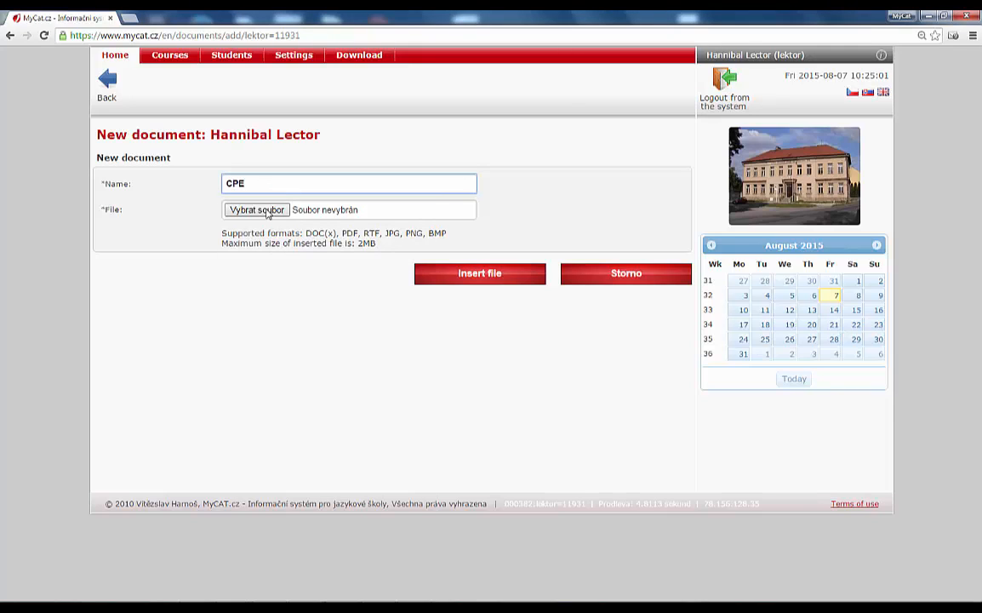
pyautogui.click(267, 212)
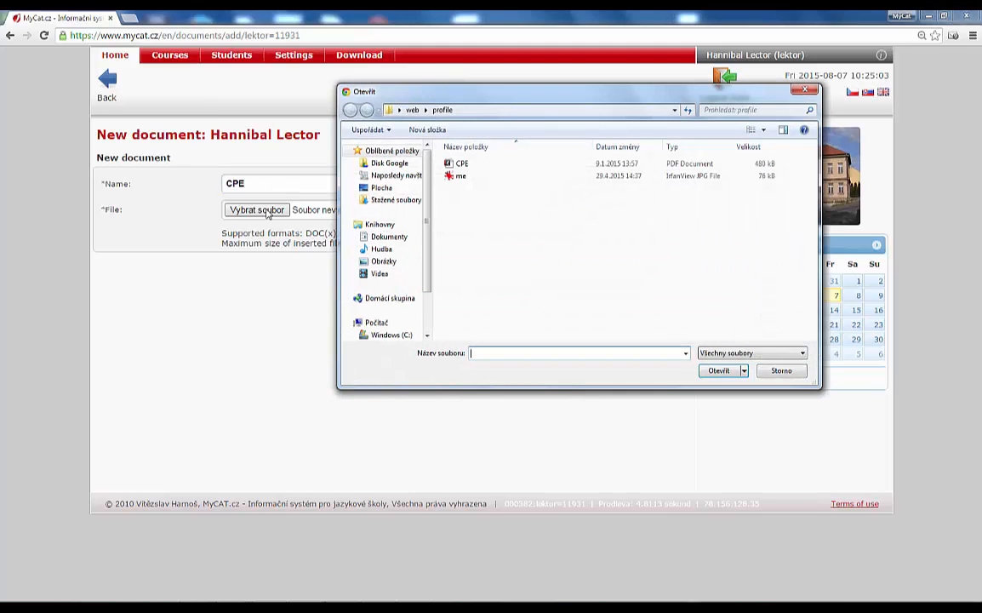
pyautogui.doubleClick(479, 166)
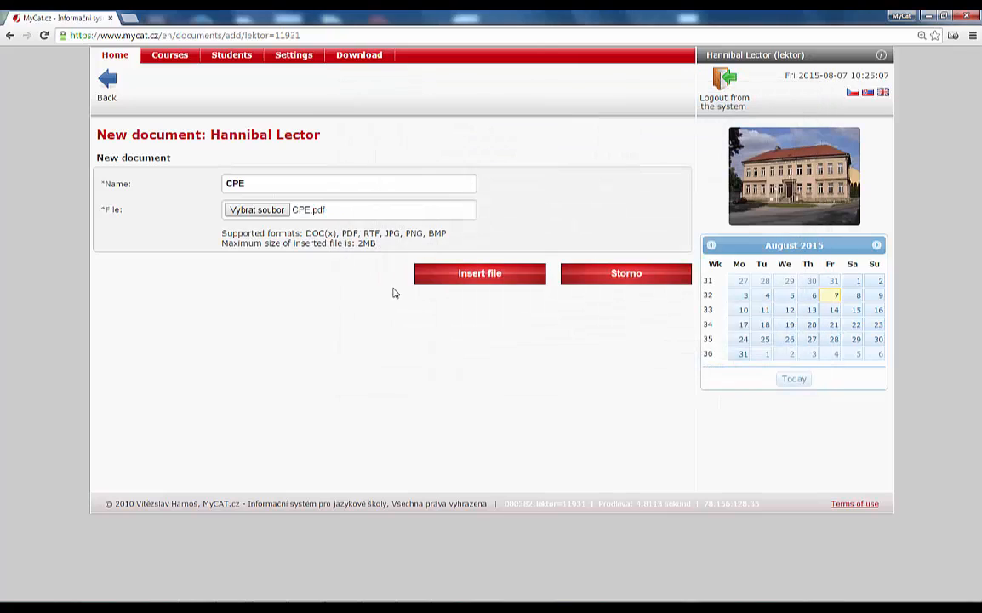
pyautogui.click(482, 279)
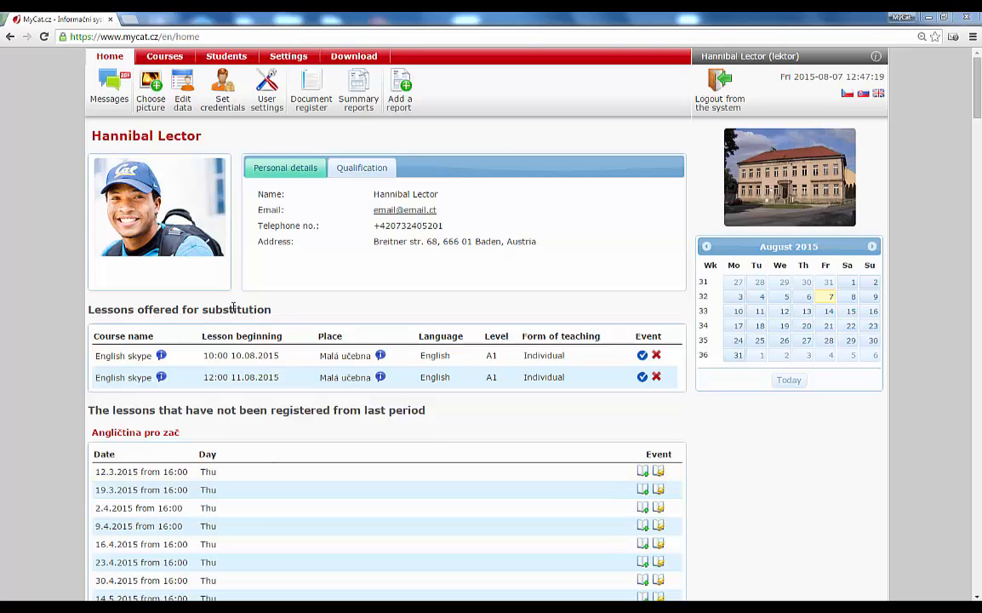
# Open the EN beginner course details and start a recording of teaching for the 3.8.2015 lesson.
pyautogui.click(174, 60)
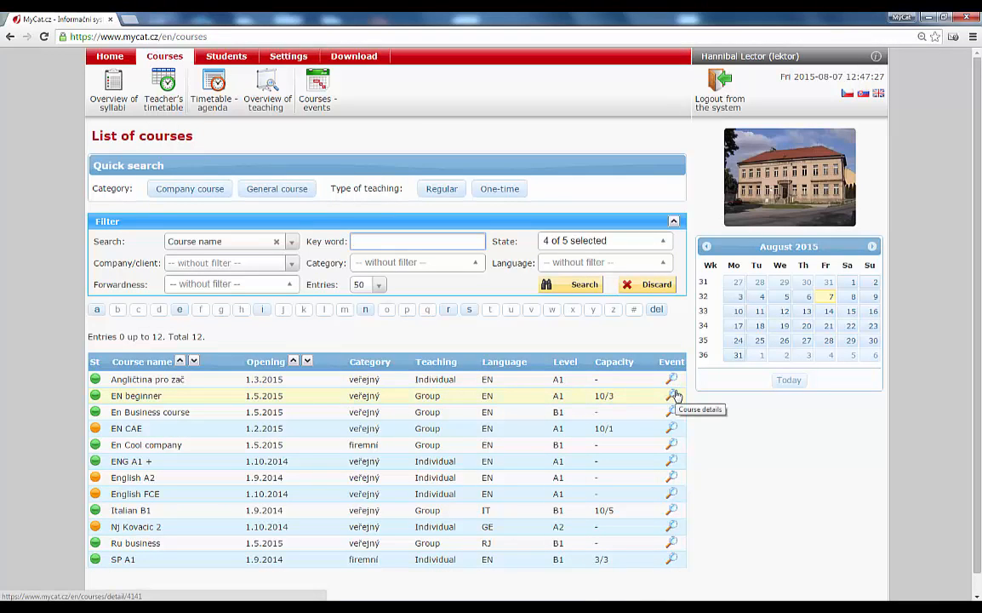
pyautogui.click(672, 395)
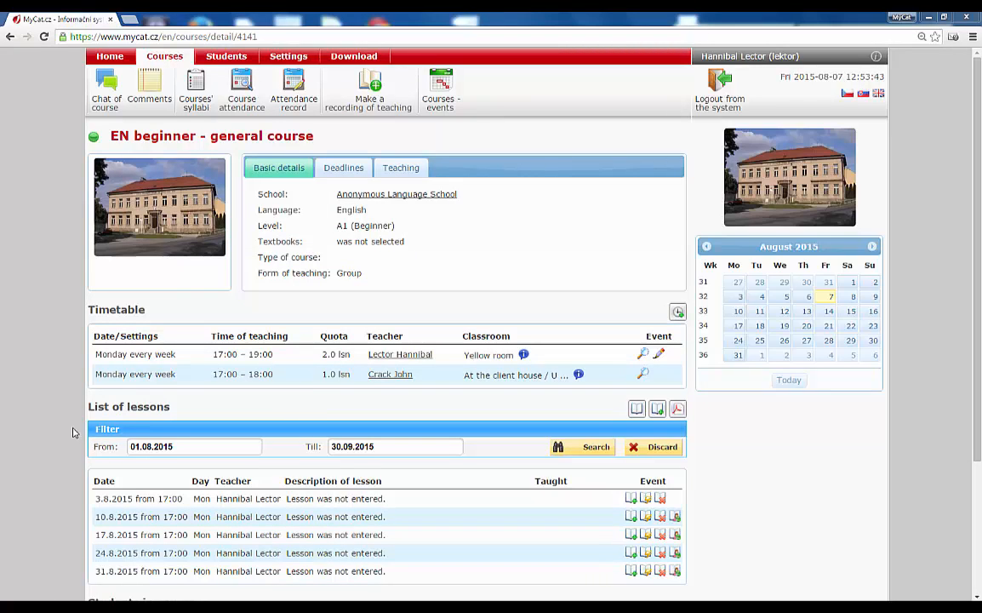
pyautogui.moveTo(88, 407); pyautogui.dragTo(229, 410)
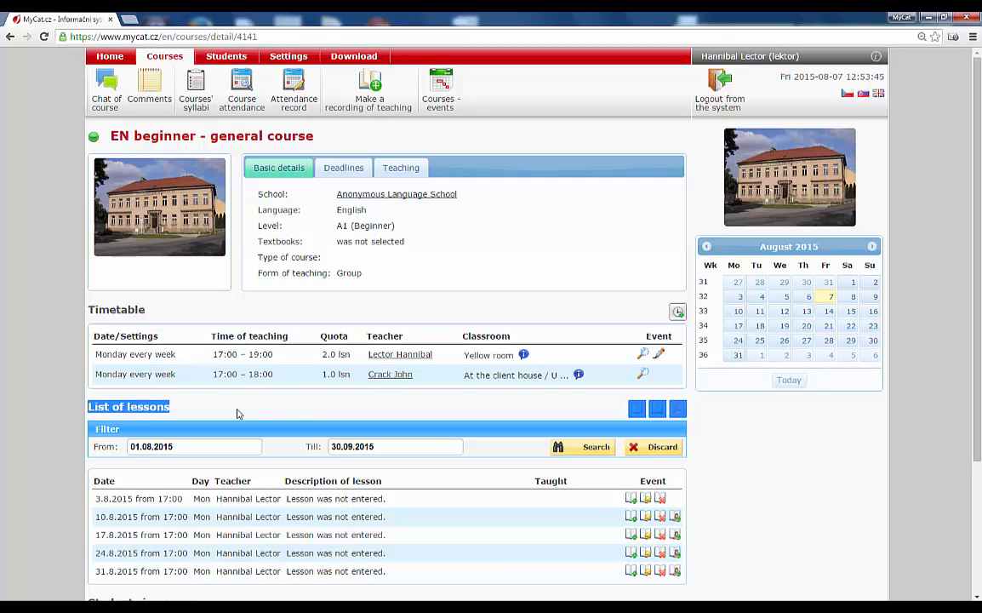
pyautogui.click(308, 411)
pyautogui.scroll(-3, 734, 471)
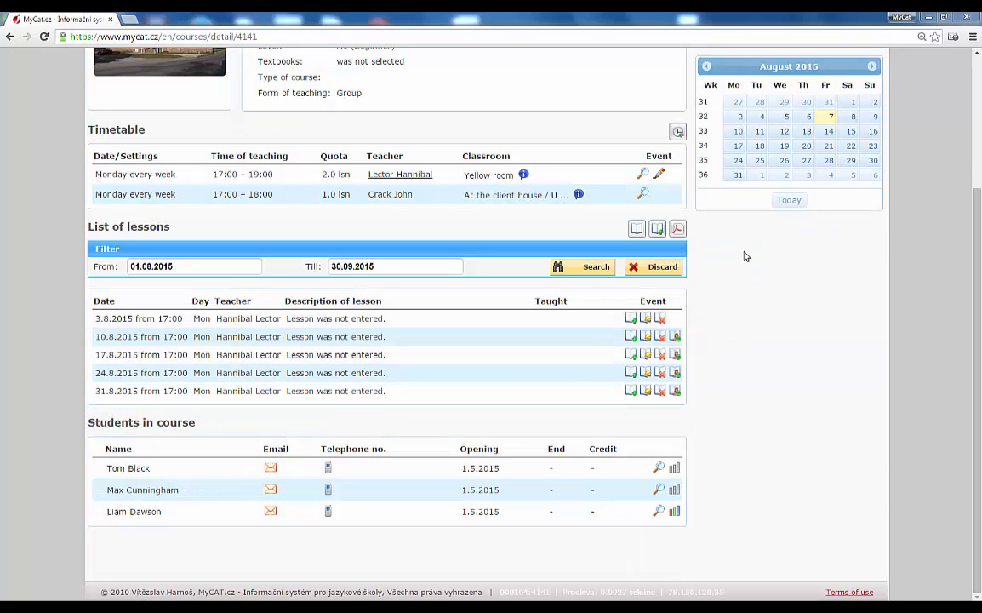
pyautogui.click(631, 320)
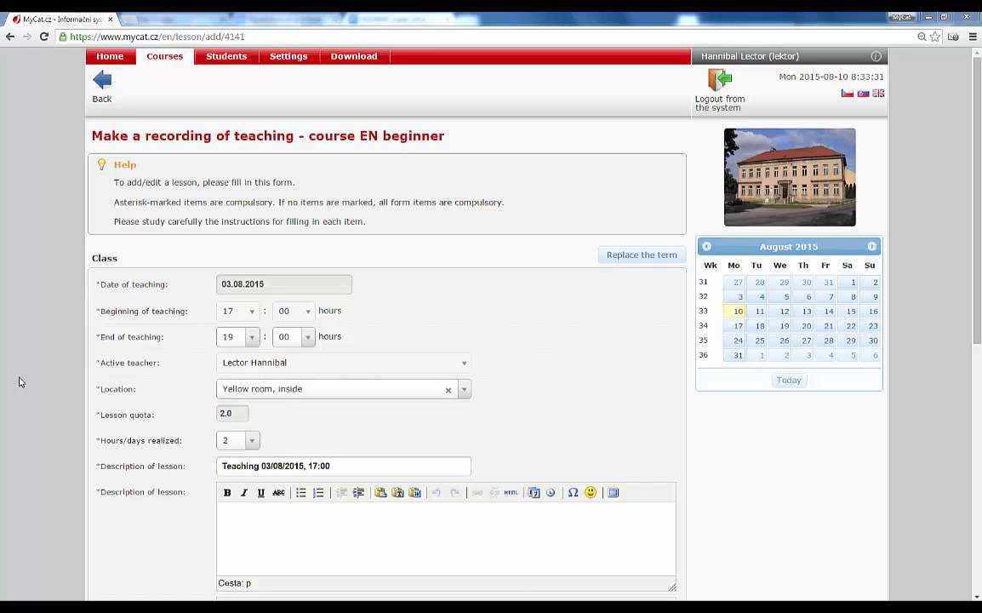
# Check the end-of-teaching hour options and the lesson quota in the recording form.
pyautogui.click(252, 342)
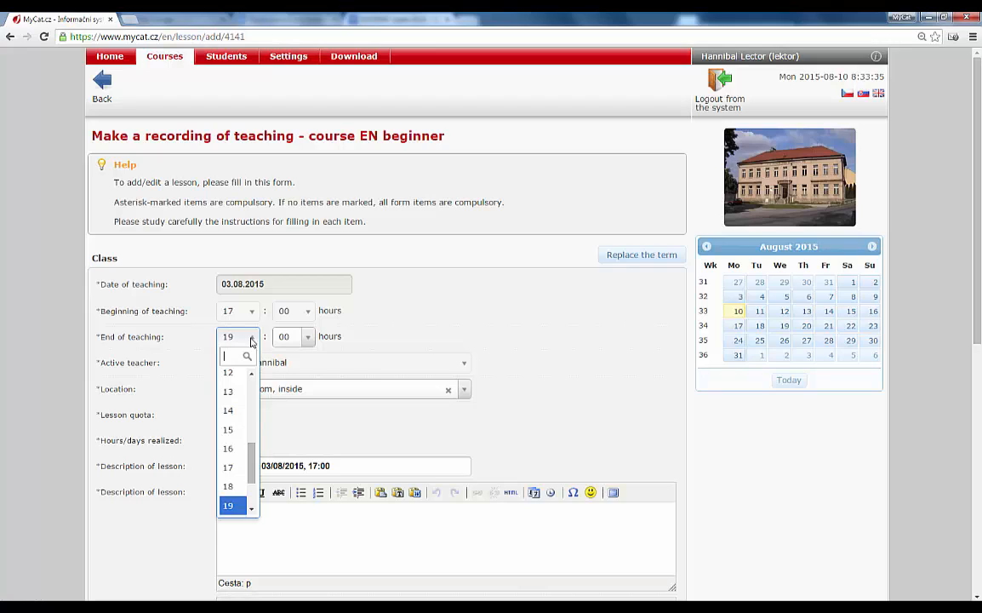
pyautogui.click(251, 340)
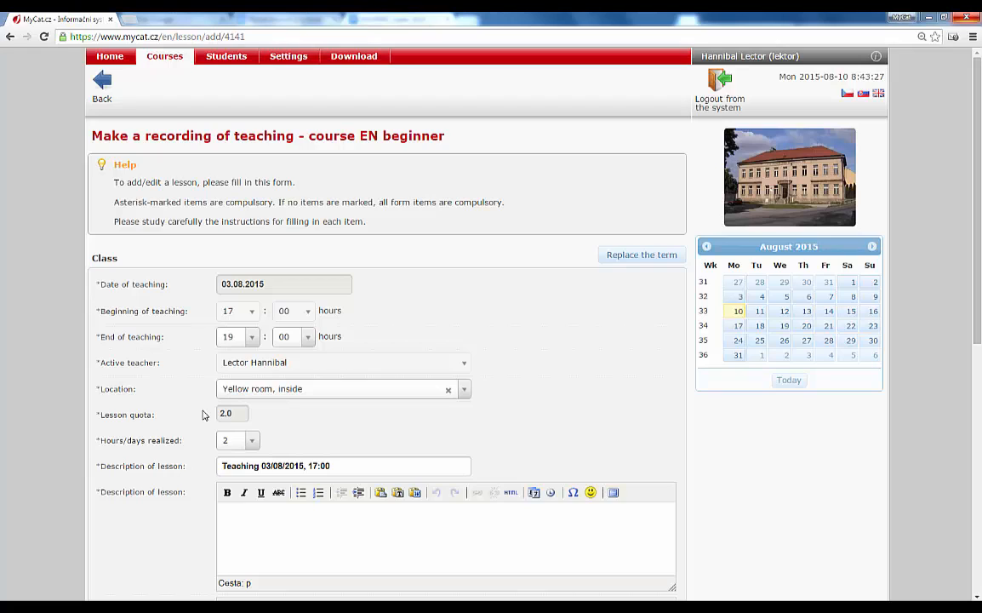
pyautogui.moveTo(206, 414); pyautogui.dragTo(289, 428)
pyautogui.moveTo(214, 415); pyautogui.dragTo(255, 426)
pyautogui.click(255, 425)
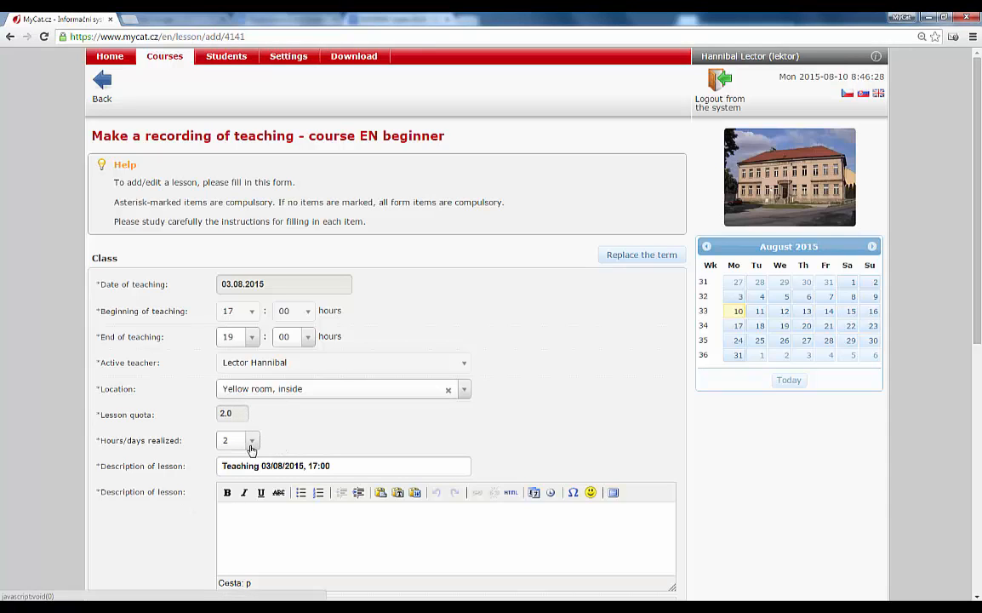
# Set the hours/days realized for the lesson to 1.
pyautogui.click(252, 450)
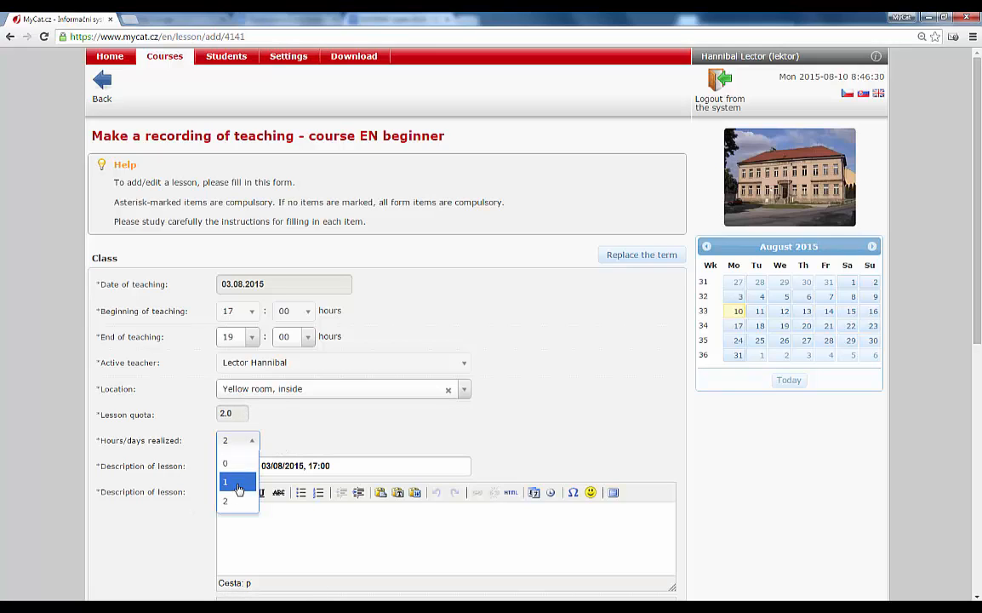
pyautogui.click(231, 482)
pyautogui.click(294, 440)
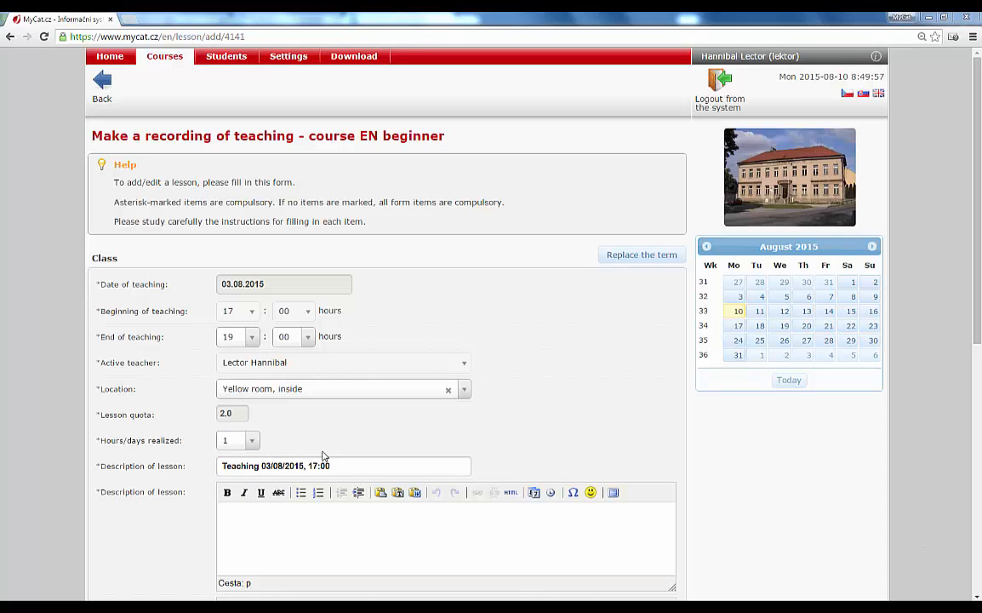
# Enter "lesson 9" in the formatted description of the lesson, keeping the existing lesson name.
pyautogui.moveTo(332, 466); pyautogui.dragTo(208, 459)
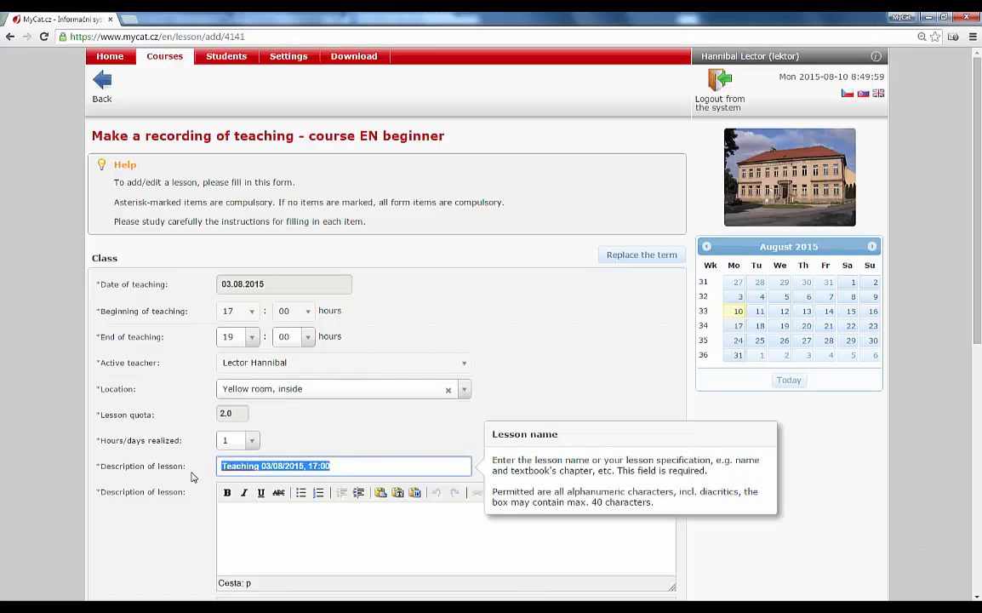
pyautogui.click(235, 518)
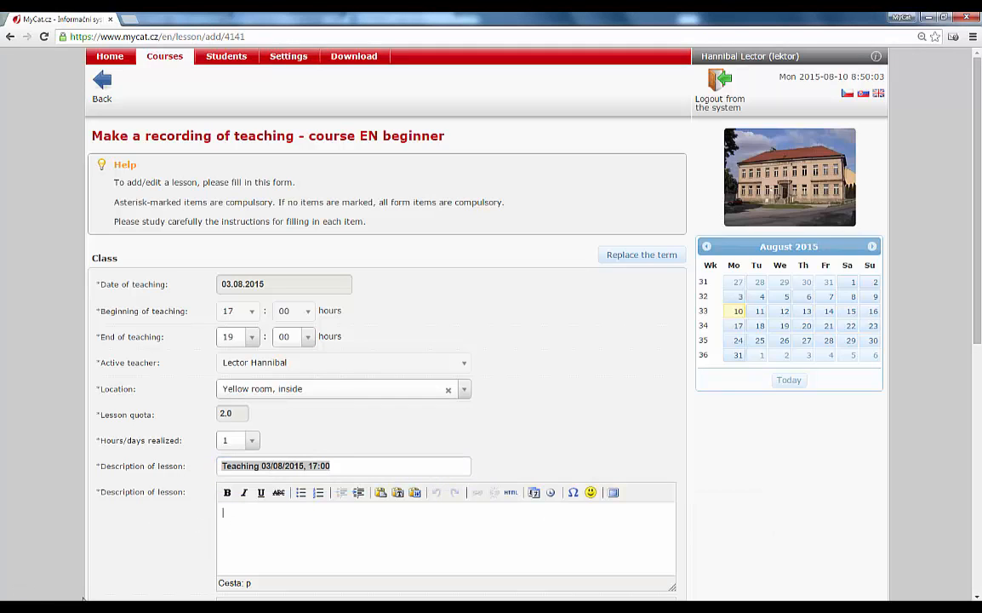
pyautogui.write('lesson 9')
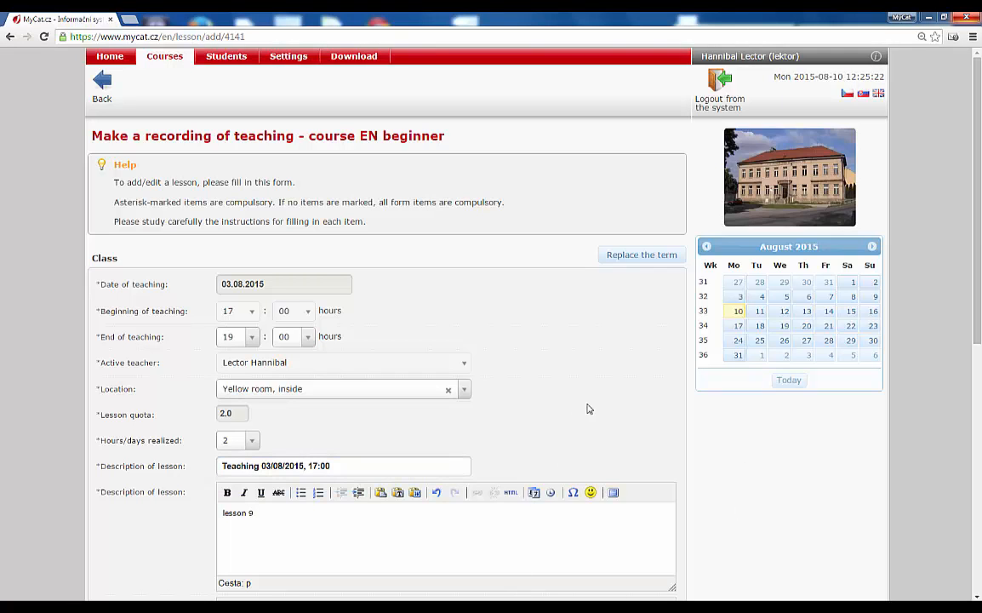
pyautogui.scroll(-2, 635, 443)
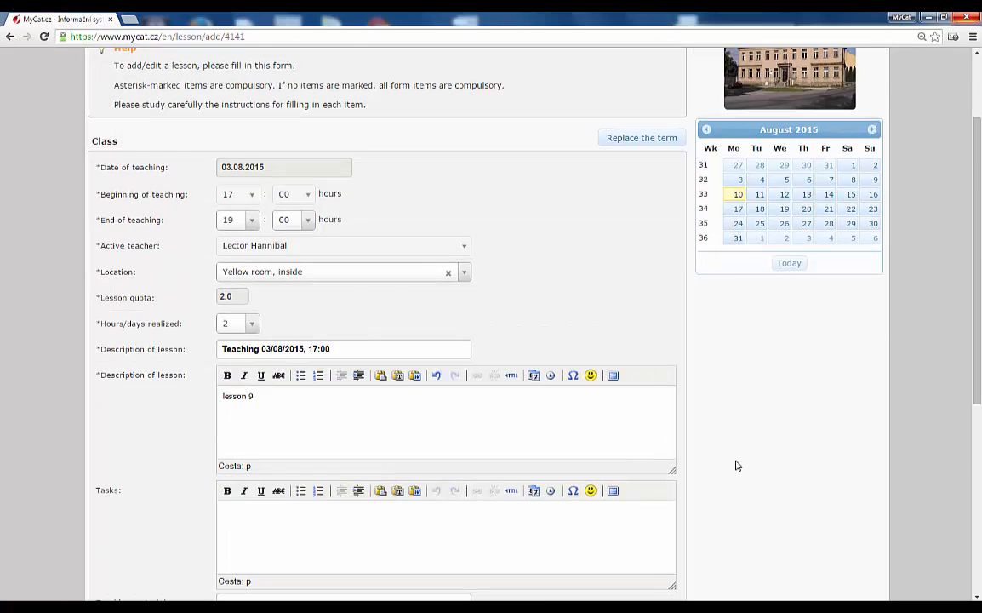
pyautogui.scroll(-1, 740, 460)
pyautogui.click(272, 423)
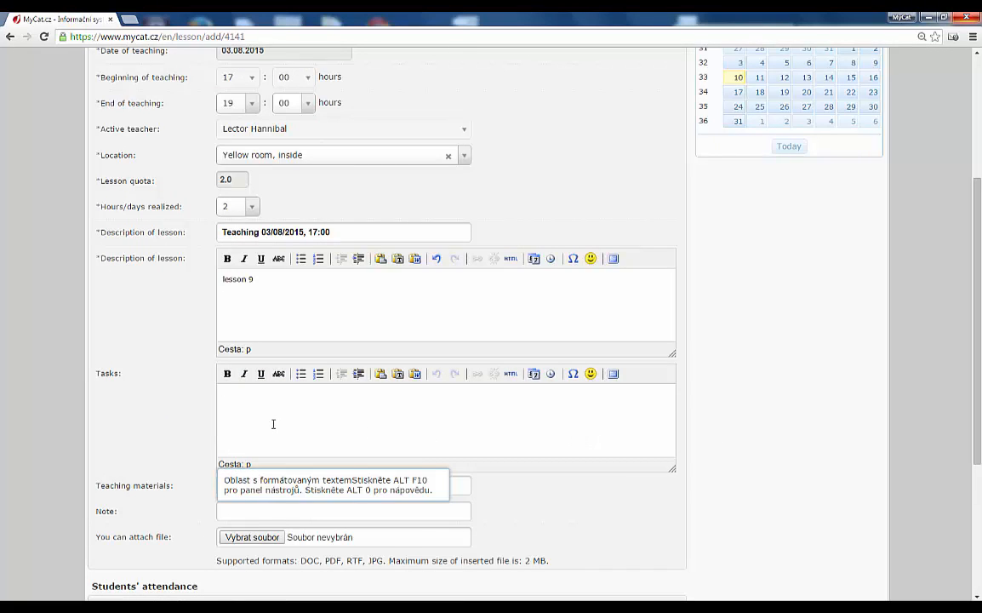
pyautogui.click(234, 542)
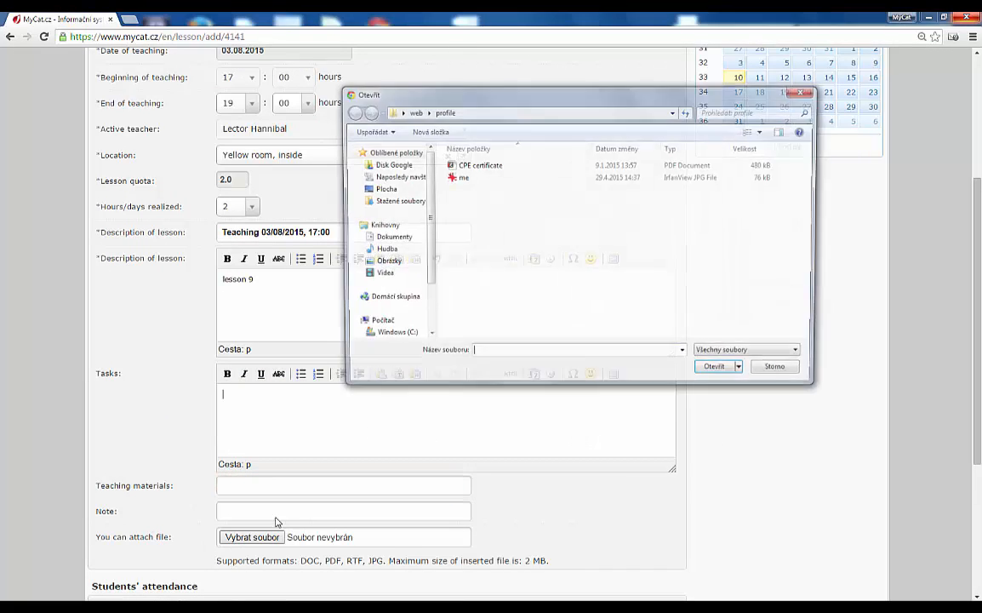
pyautogui.click(805, 96)
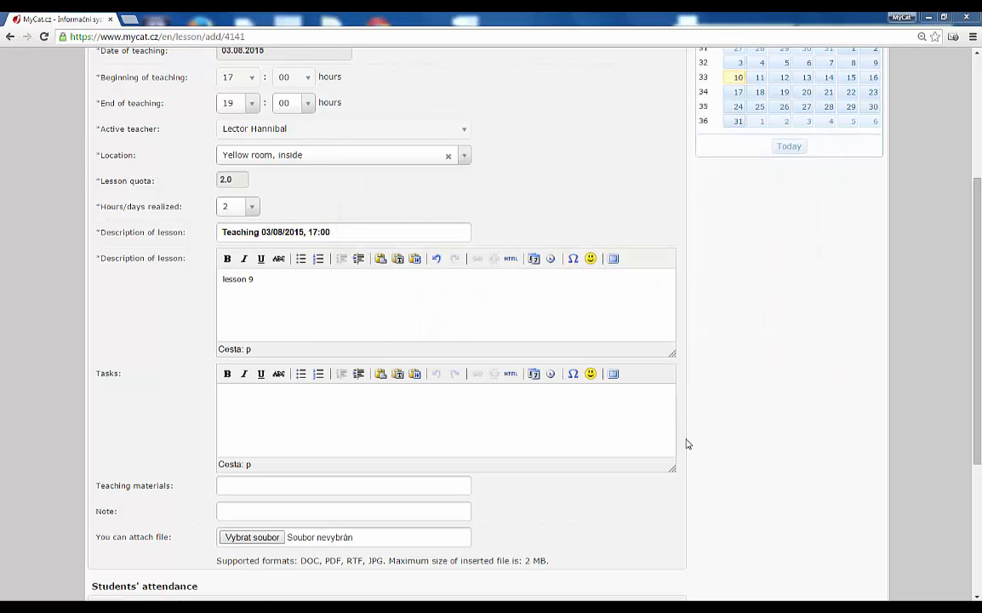
# Check the students' attendance, insert the lesson recording and review the tasks entry in the lesson details.
pyautogui.scroll(-3, 687, 443)
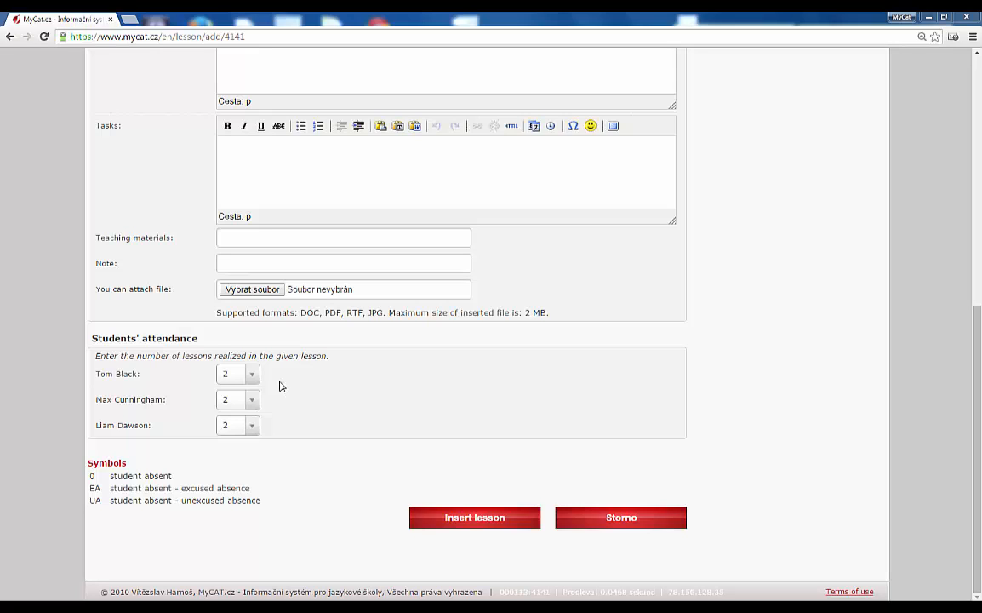
pyautogui.click(237, 377)
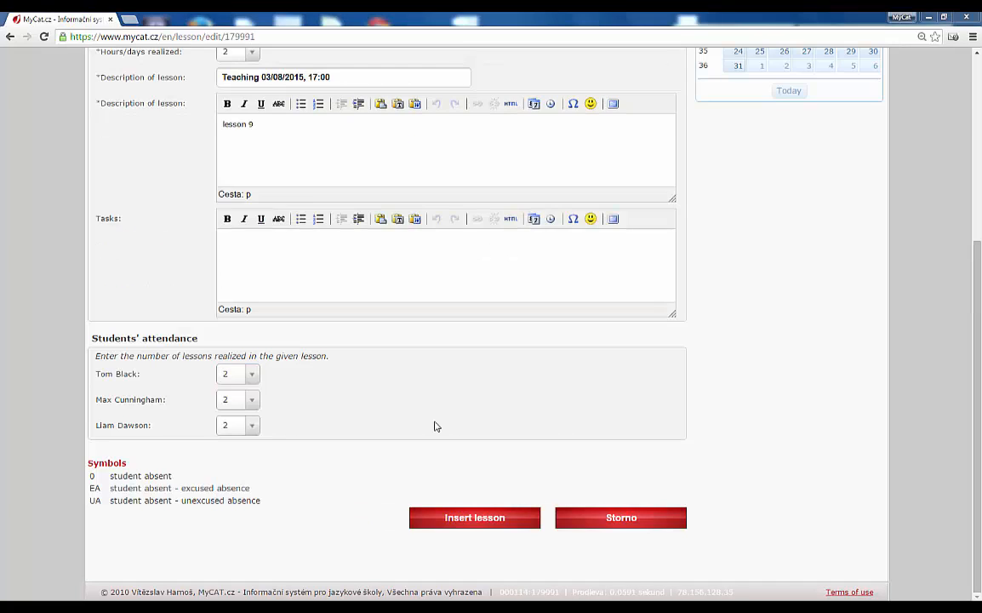
pyautogui.click(482, 519)
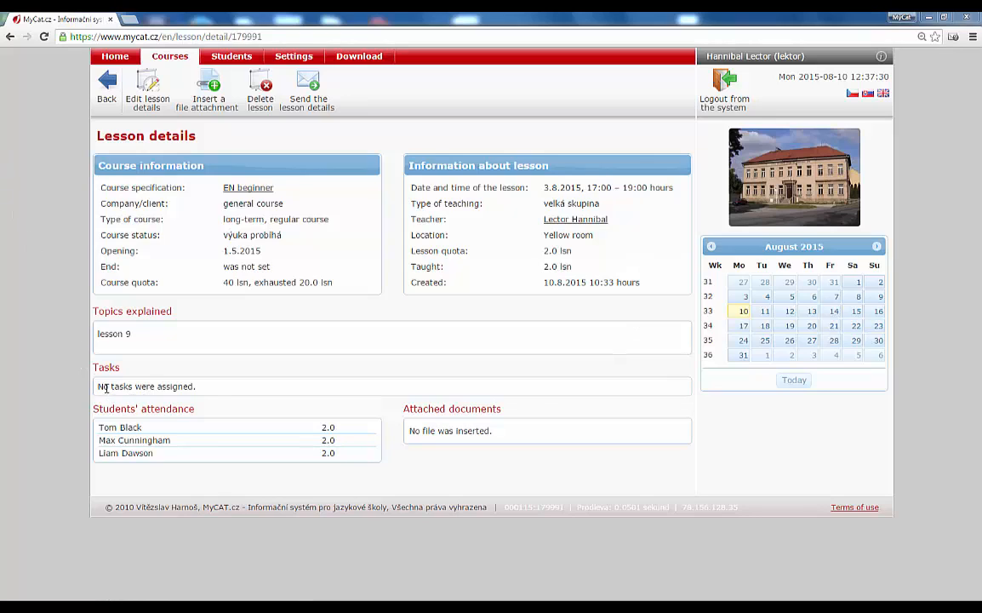
pyautogui.moveTo(103, 385); pyautogui.dragTo(247, 405)
pyautogui.click(248, 383)
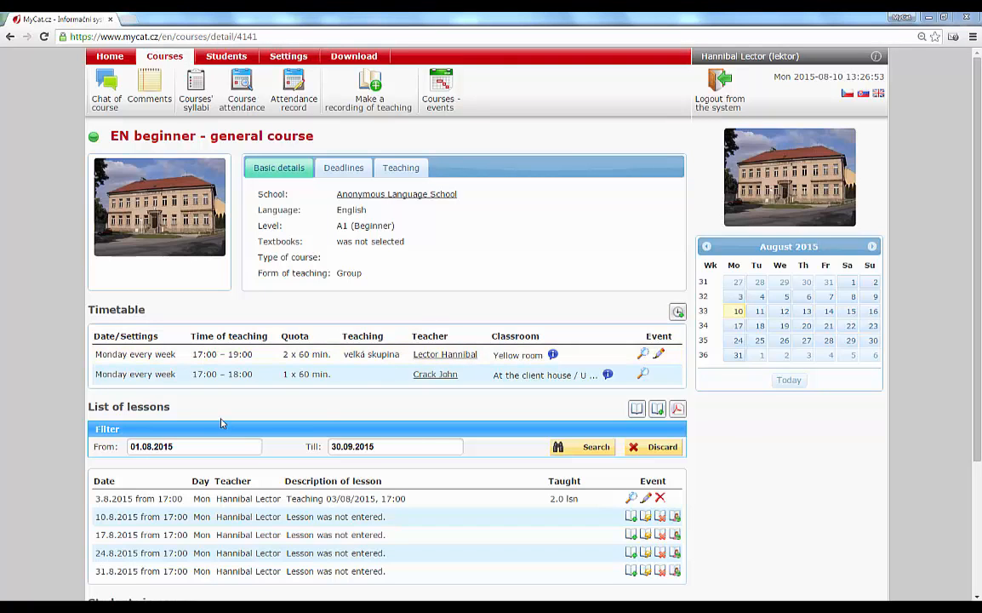
# Delete the recorded 3.8.2015 lesson from the EN beginner list of lessons and confirm the deletion.
pyautogui.scroll(-3, 225, 417)
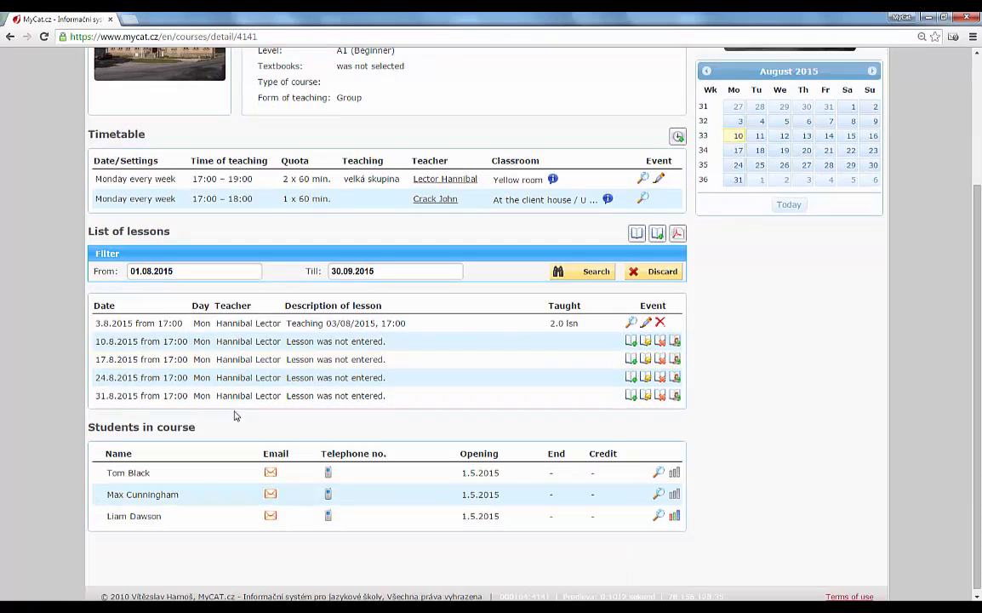
pyautogui.click(663, 324)
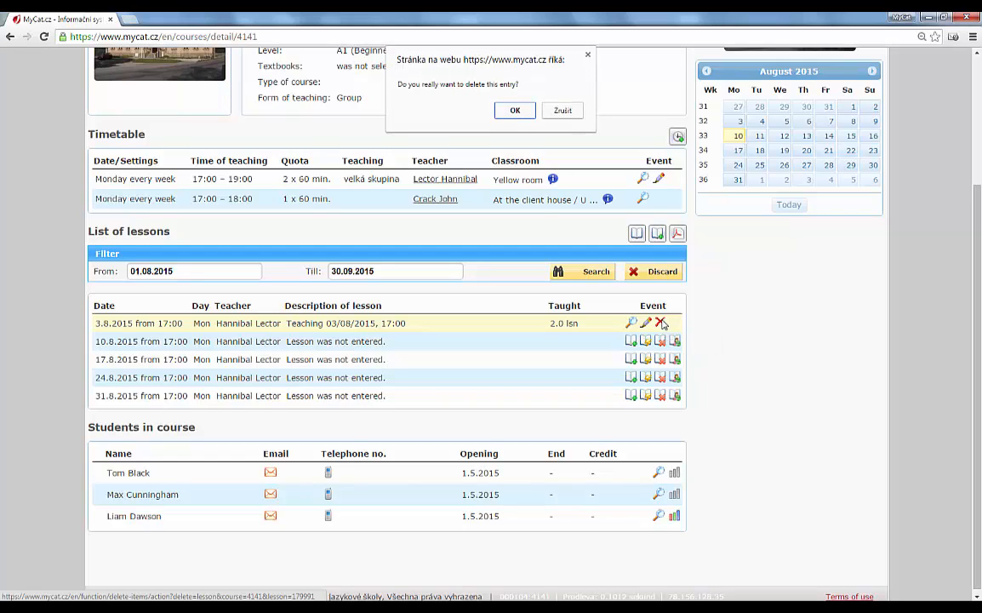
pyautogui.click(514, 112)
pyautogui.scroll(-4, 518, 117)
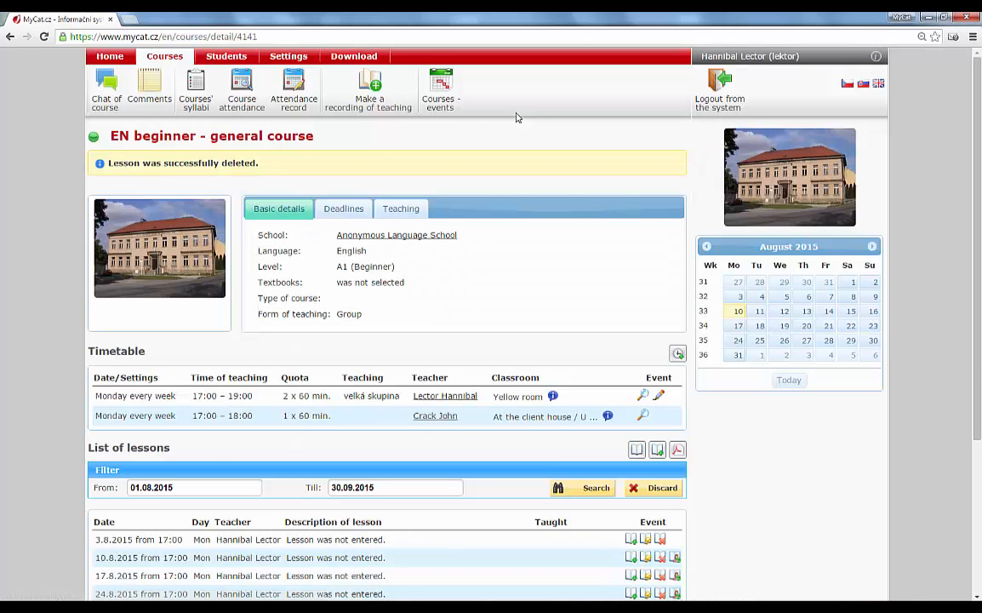
pyautogui.scroll(-3, 522, 168)
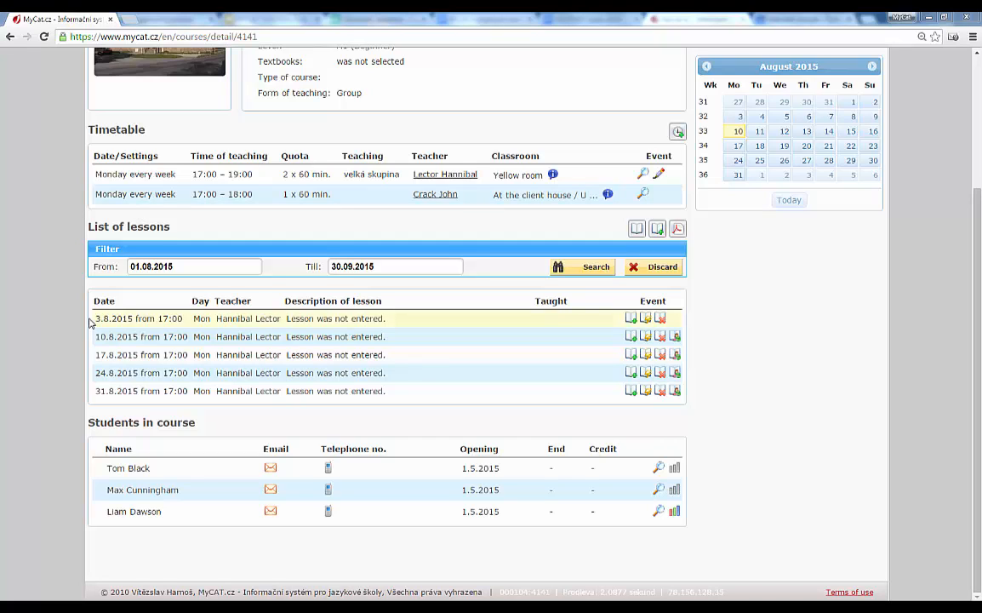
# From the home page's unregistered lessons, start cancelling the EN CAE lesson of 3.2.2015 from 19:30.
pyautogui.scroll(3, 40, 334)
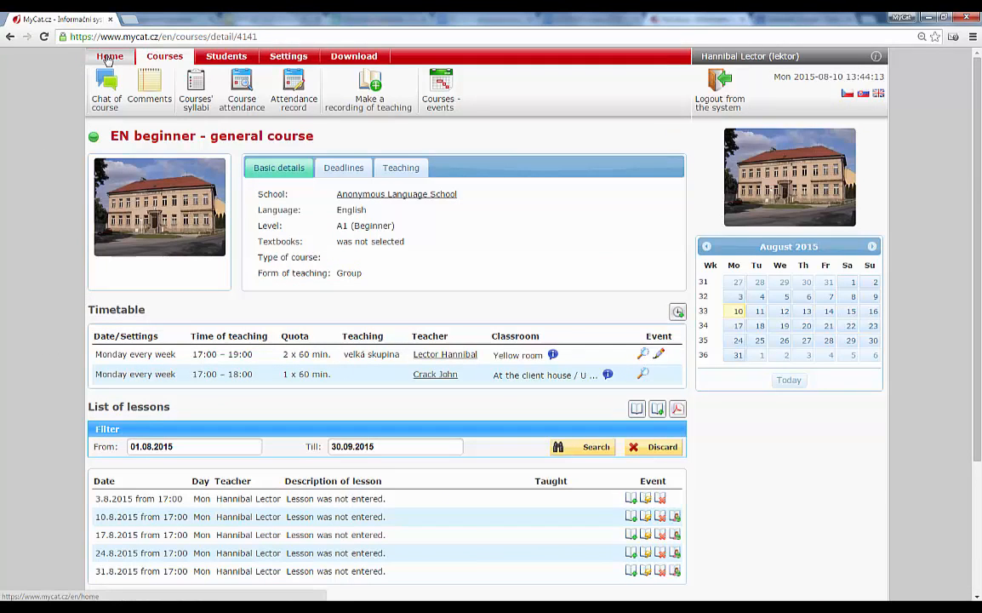
pyautogui.click(109, 57)
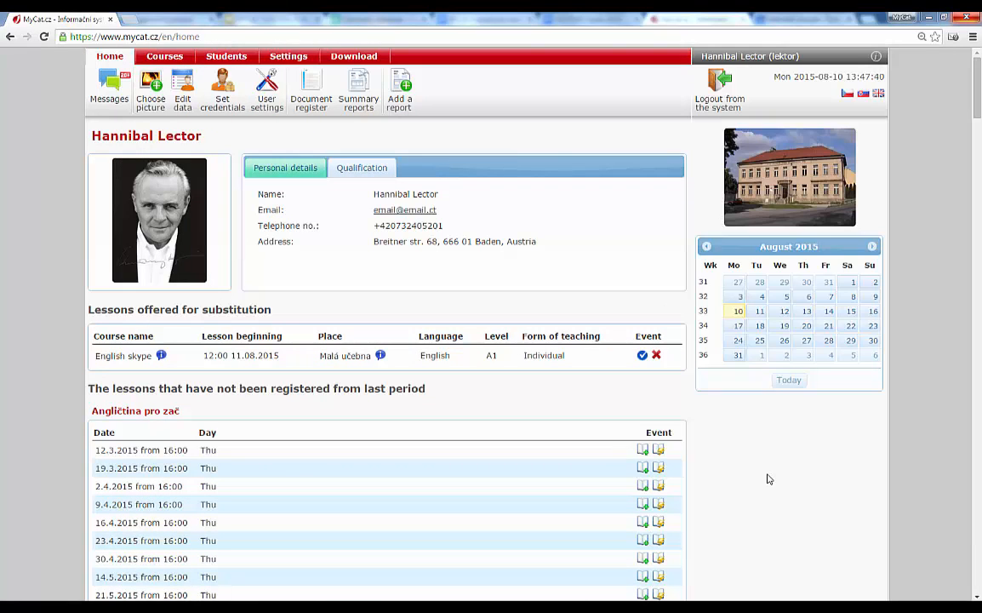
pyautogui.scroll(-7, 758, 486)
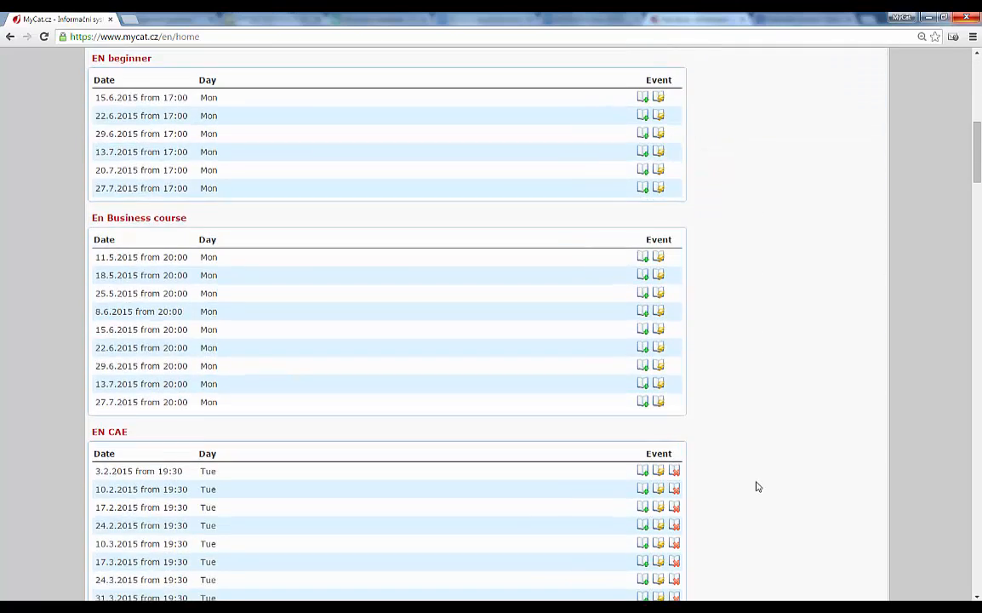
pyautogui.scroll(-2, 758, 486)
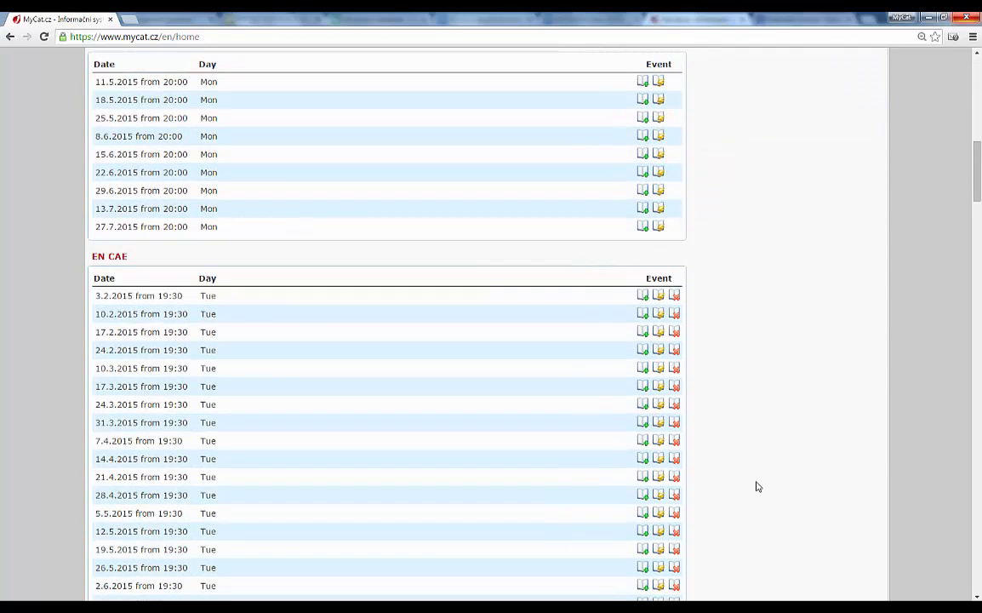
pyautogui.click(677, 297)
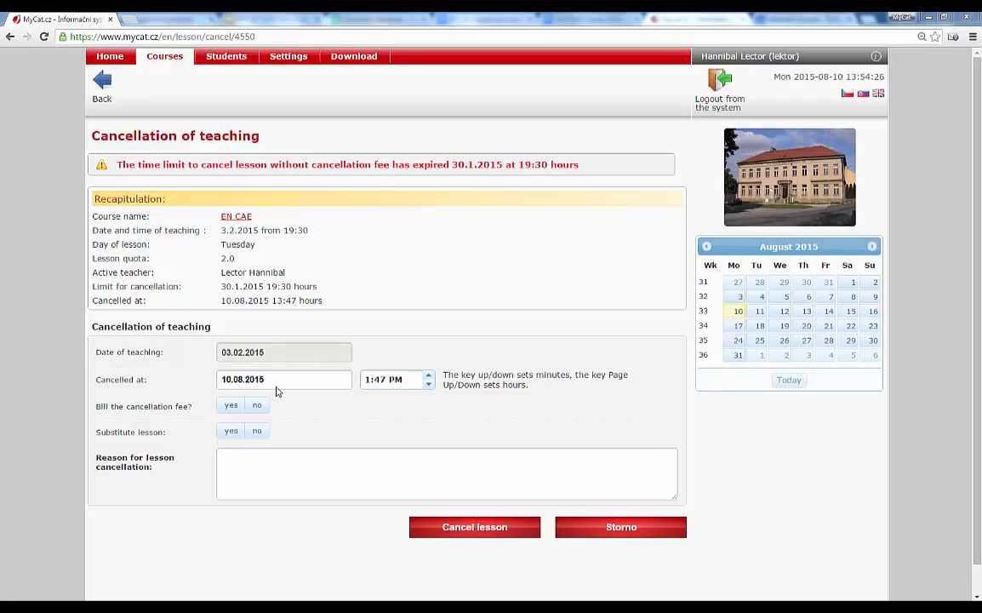
# Choose to bill the cancellation fee and enter "illness" as the reason for the lesson cancellation.
pyautogui.click(290, 380)
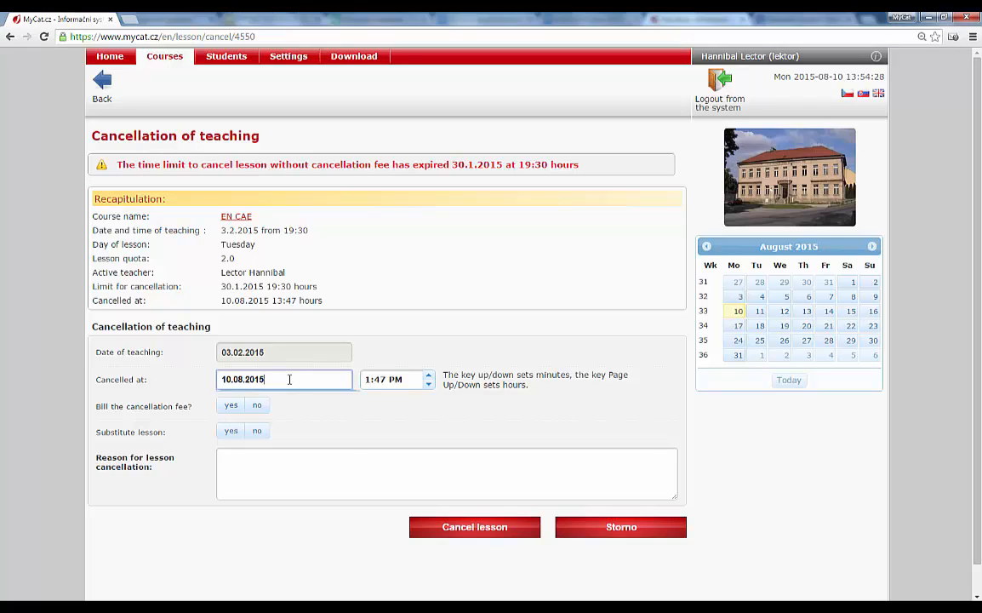
pyautogui.click(411, 383)
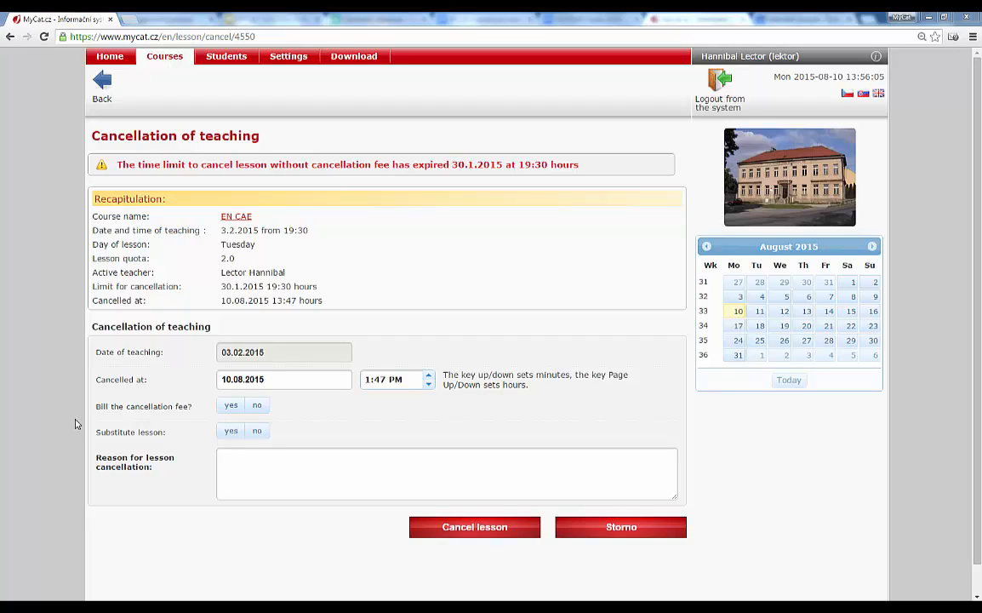
pyautogui.click(228, 408)
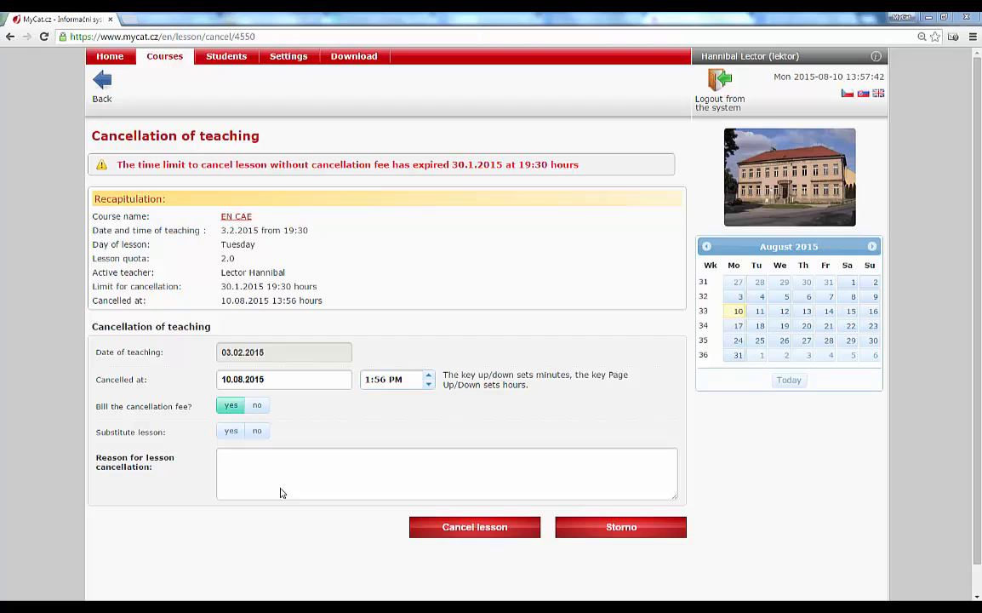
pyautogui.click(281, 488)
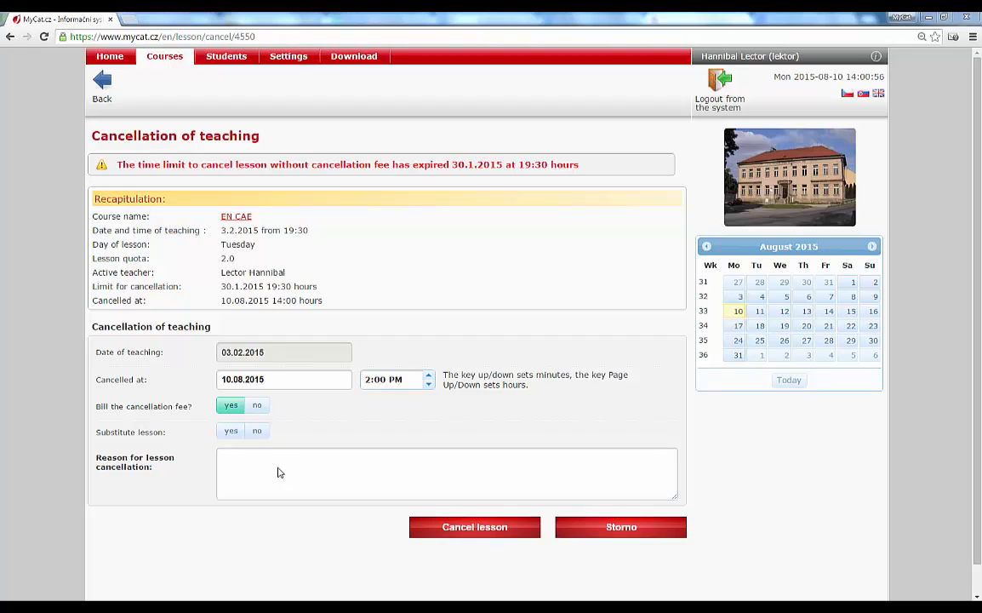
pyautogui.click(278, 467)
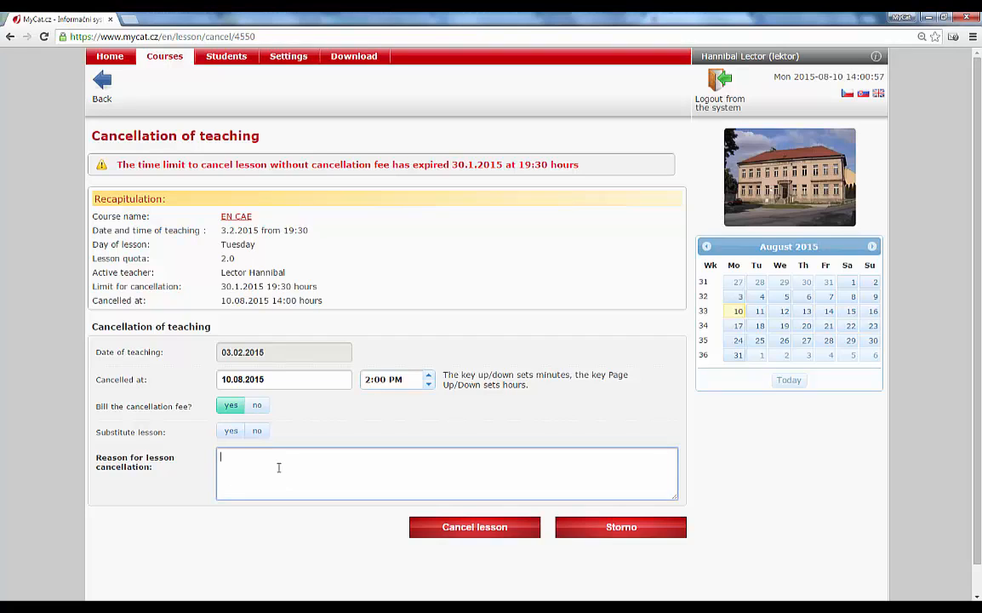
pyautogui.write('illness')
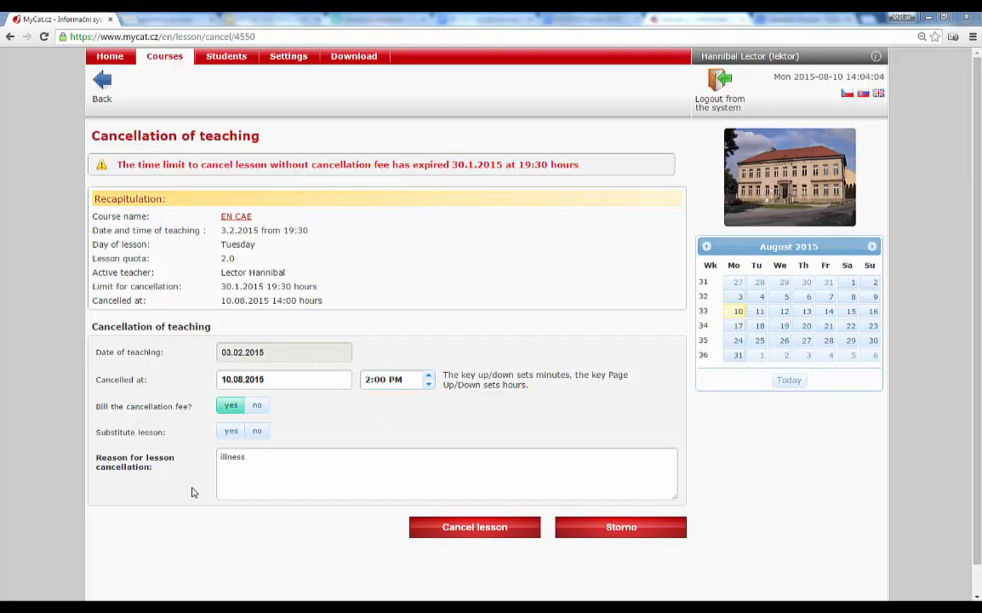
# Request a substitute lesson for the cancelled class and set the substitute term to 17.08.2015.
pyautogui.click(228, 432)
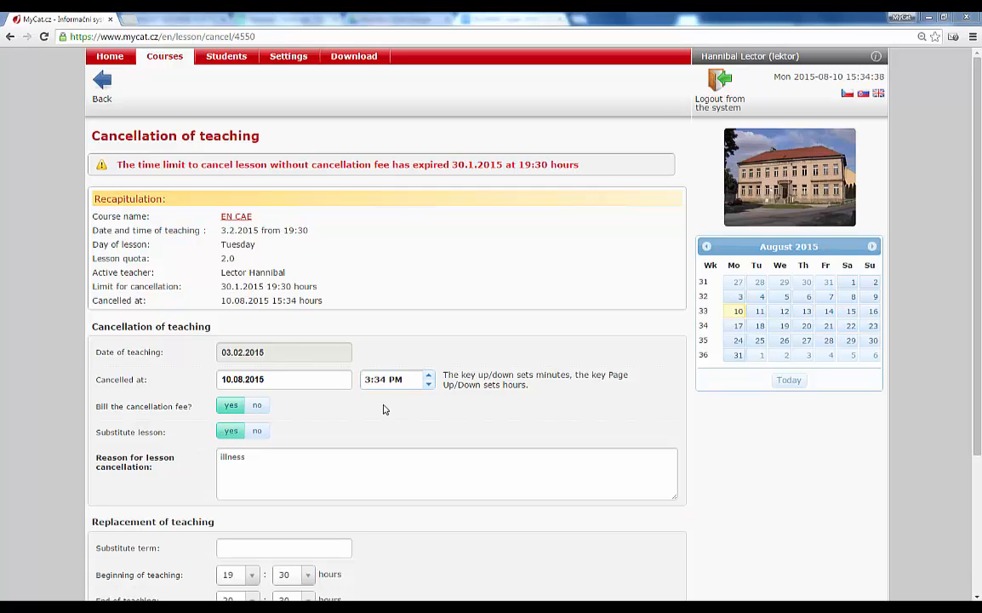
pyautogui.scroll(-3, 175, 500)
pyautogui.scroll(-1, 179, 504)
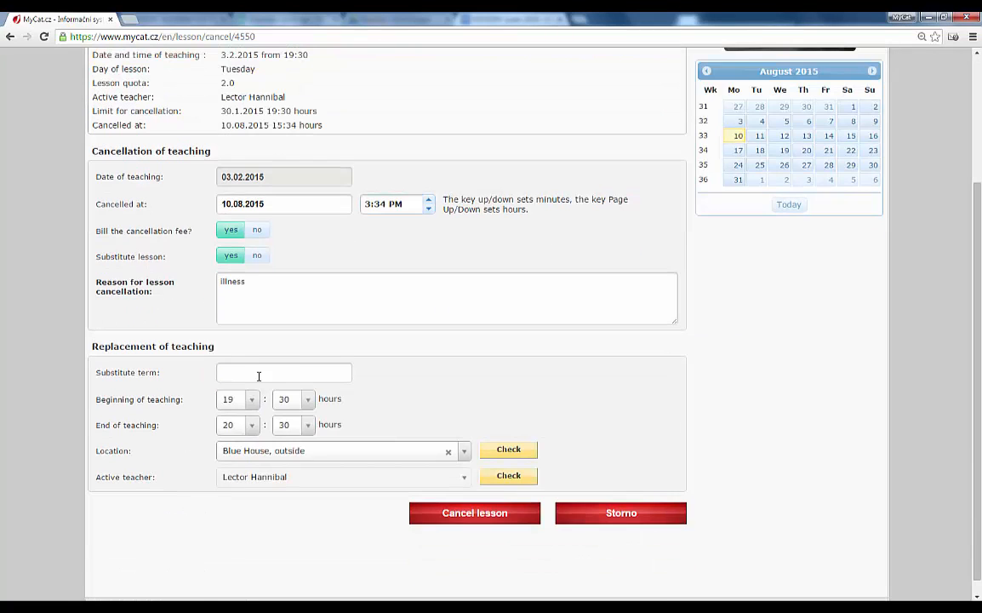
pyautogui.click(258, 374)
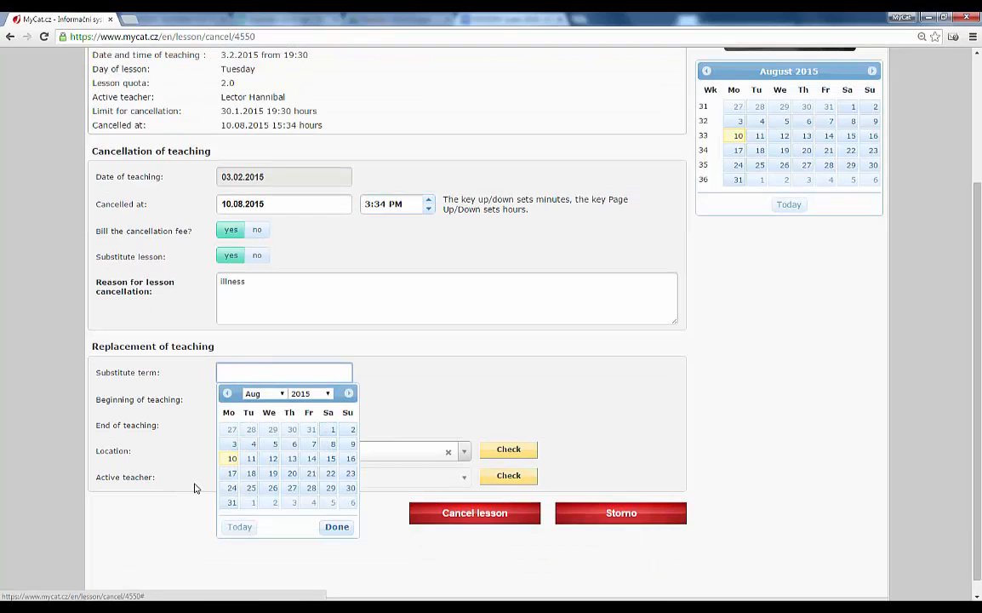
pyautogui.click(232, 474)
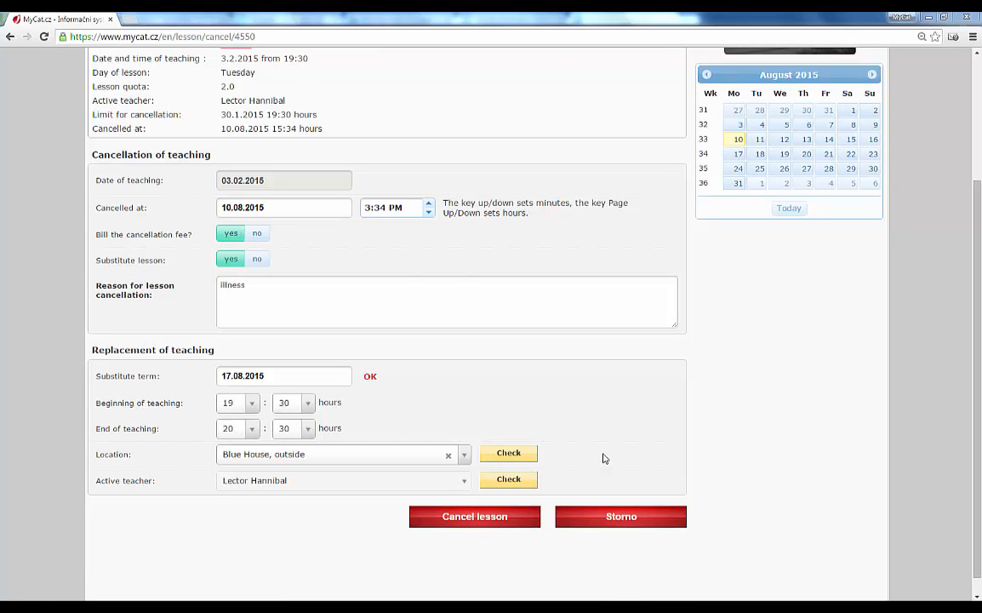
# Submit the cancellation of the EN CAE lesson together with its substitute term.
pyautogui.click(482, 521)
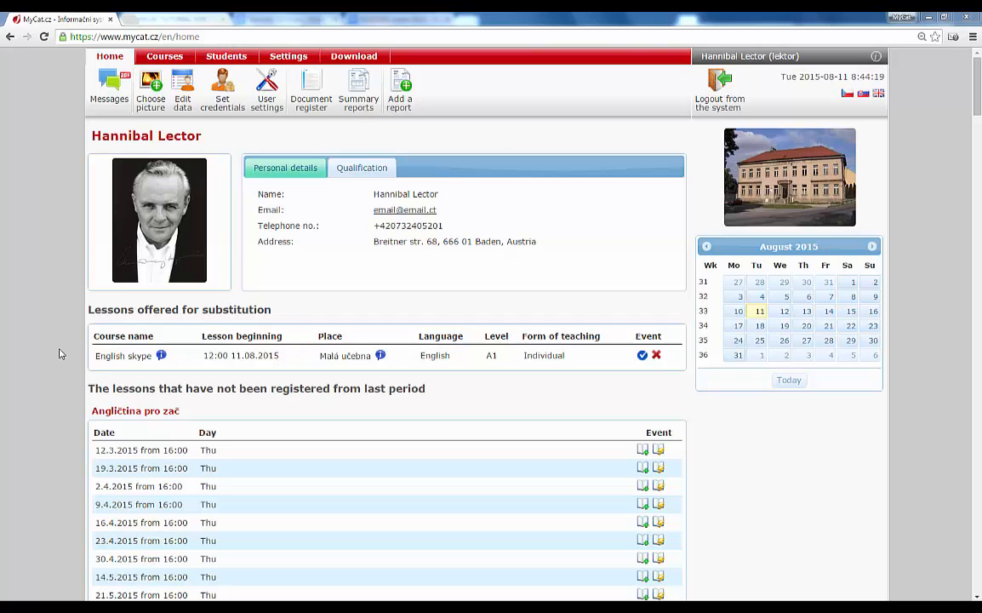
# Open the scheduled EN beginner lesson of 3.8.2015 for editing and save its details and attendance.
pyautogui.scroll(-8, 59, 353)
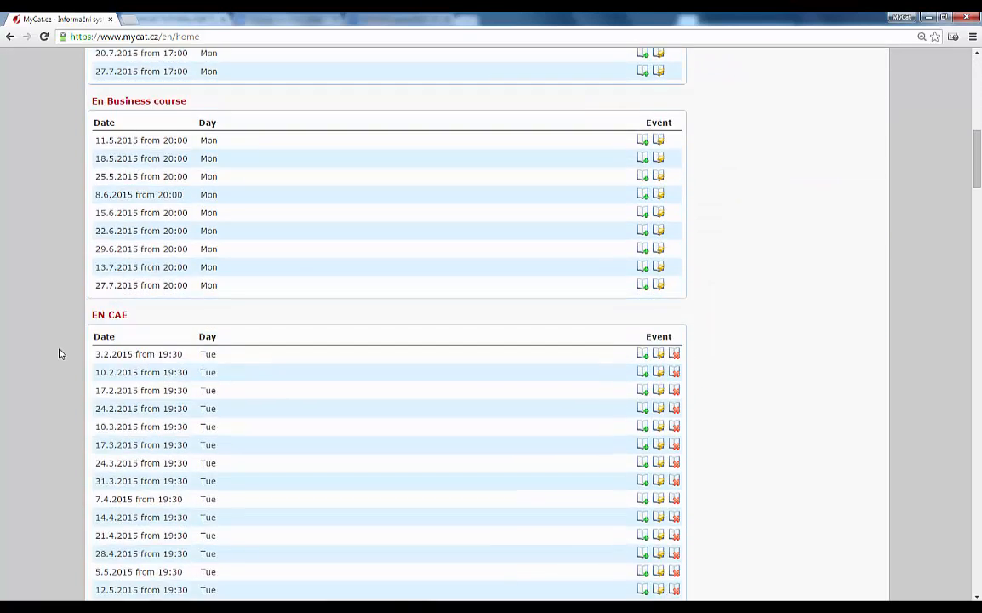
pyautogui.scroll(-20, 60, 353)
pyautogui.scroll(-20, 60, 353)
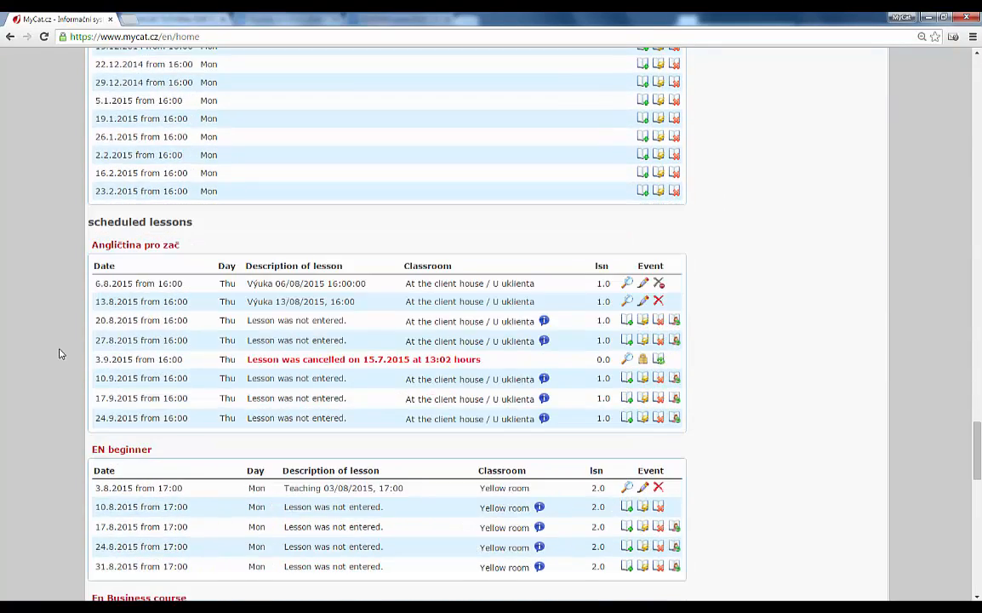
pyautogui.scroll(-4, 59, 353)
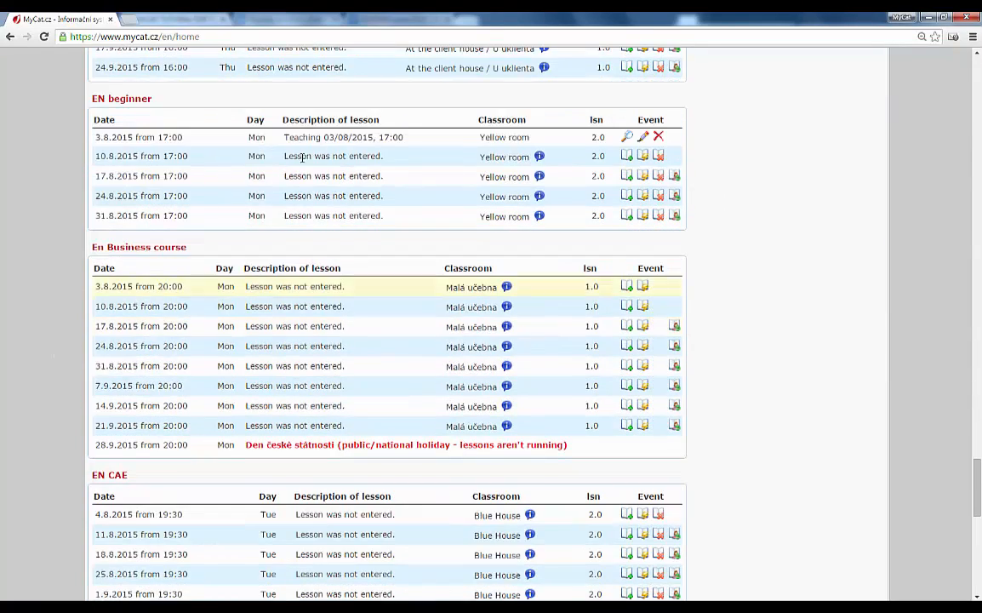
pyautogui.click(643, 138)
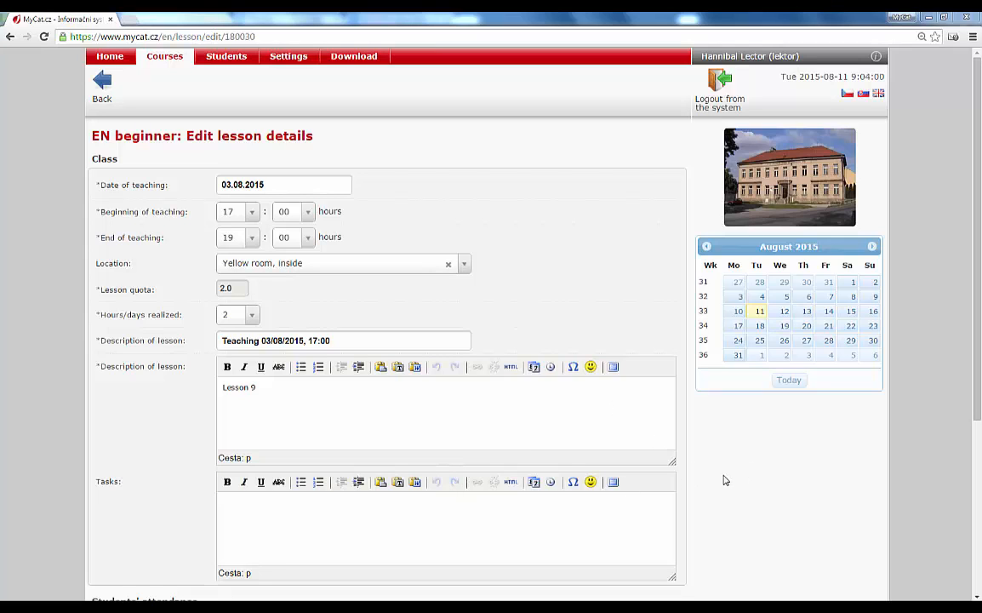
pyautogui.scroll(-3, 719, 481)
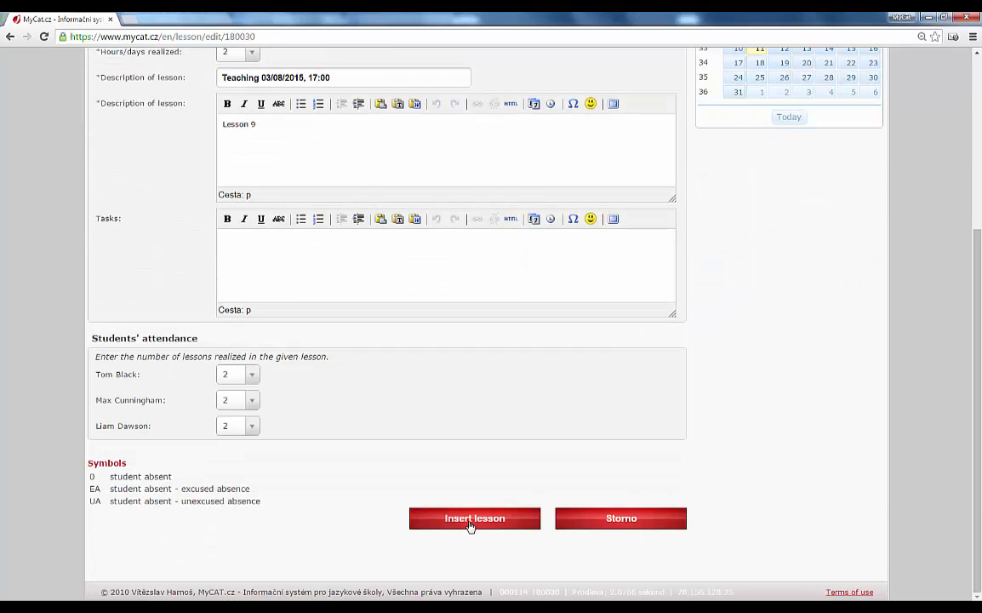
pyautogui.click(470, 521)
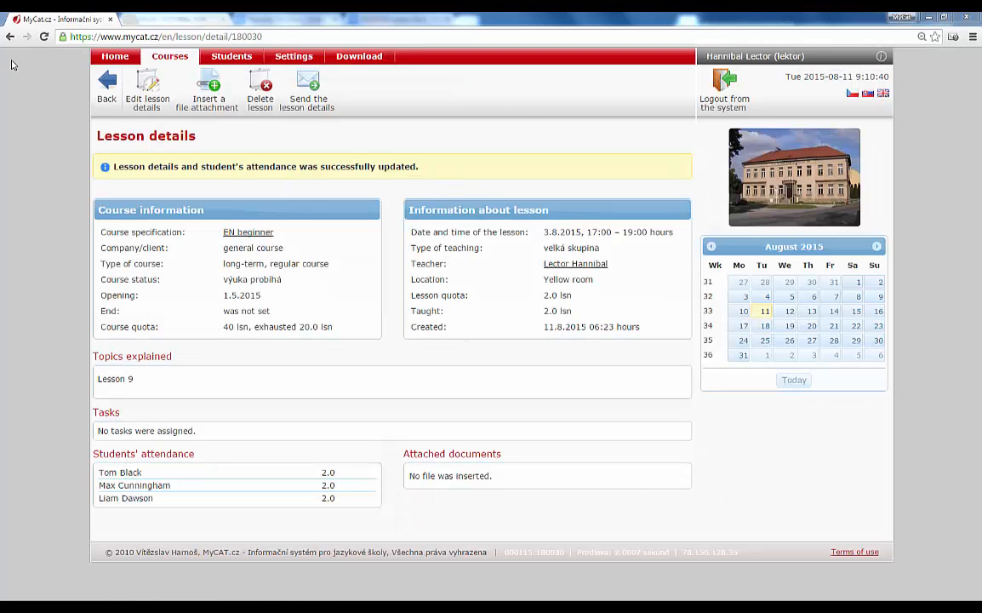
# From the home page's scheduled lessons, offer the EN beginner lesson of 17.8.2015 for substitution and confirm the offer.
pyautogui.click(96, 53)
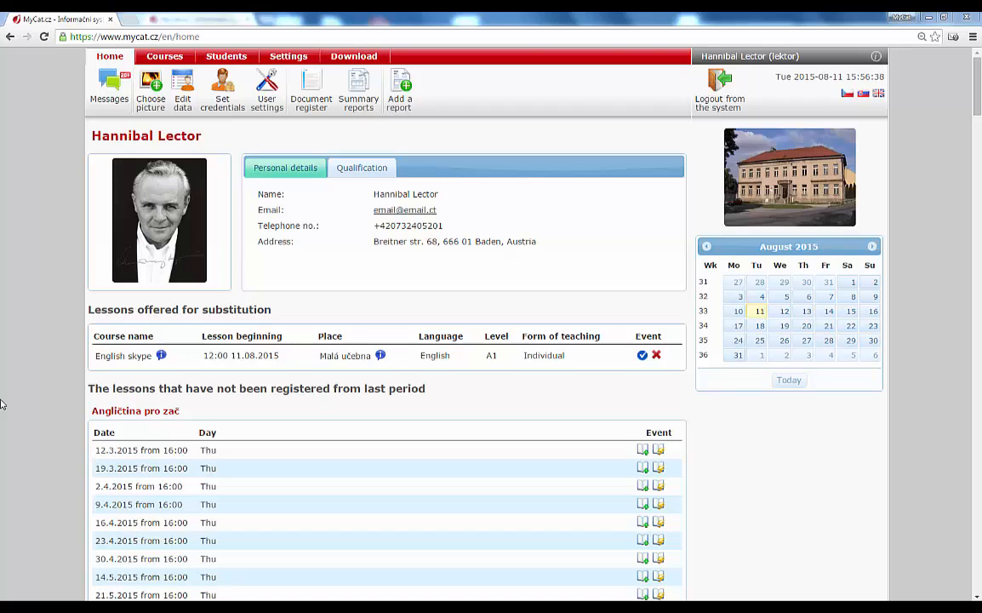
pyautogui.scroll(-15, 34, 410)
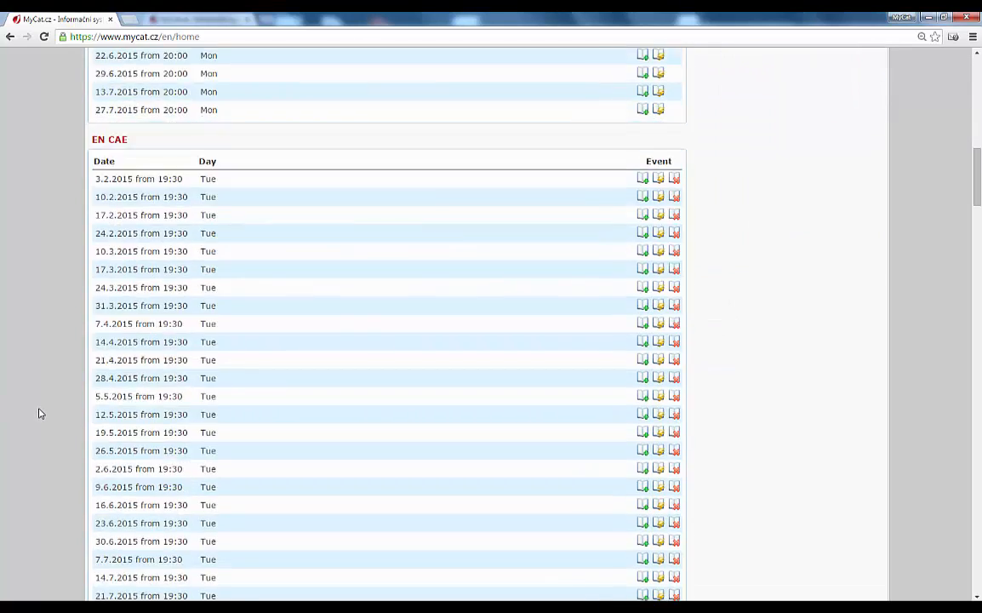
pyautogui.scroll(-20, 49, 417)
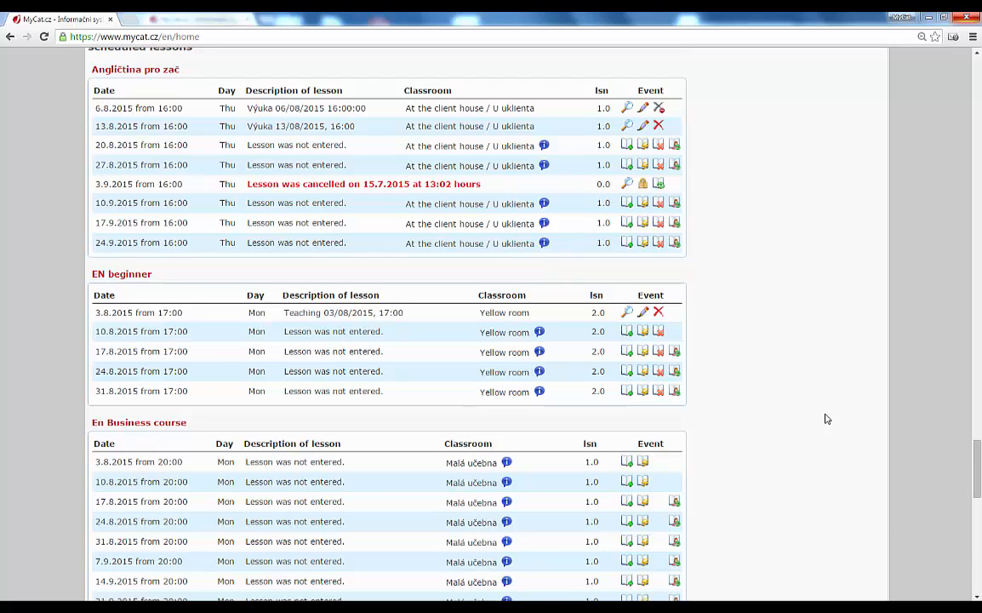
pyautogui.click(676, 353)
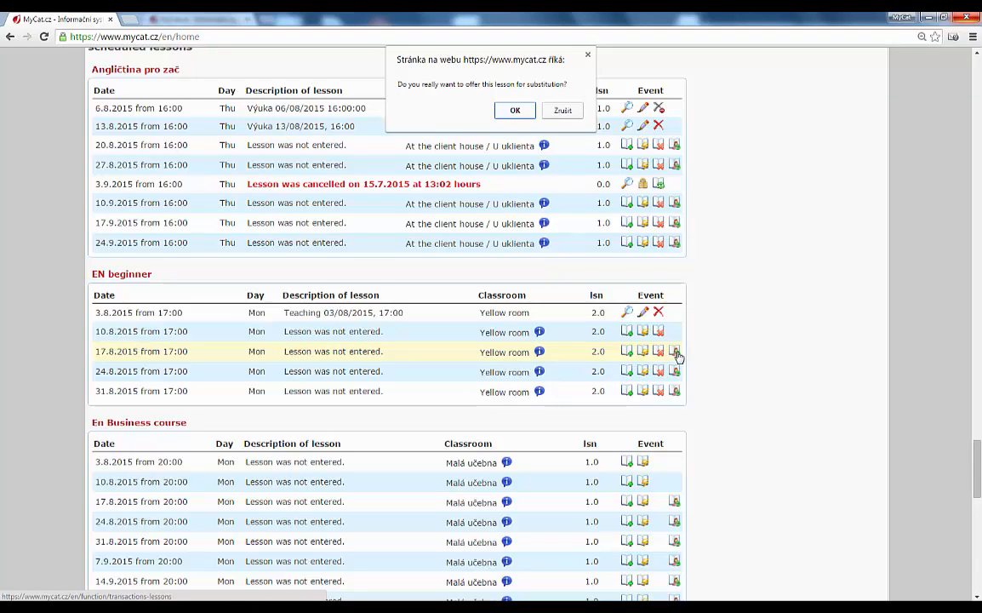
pyautogui.click(515, 111)
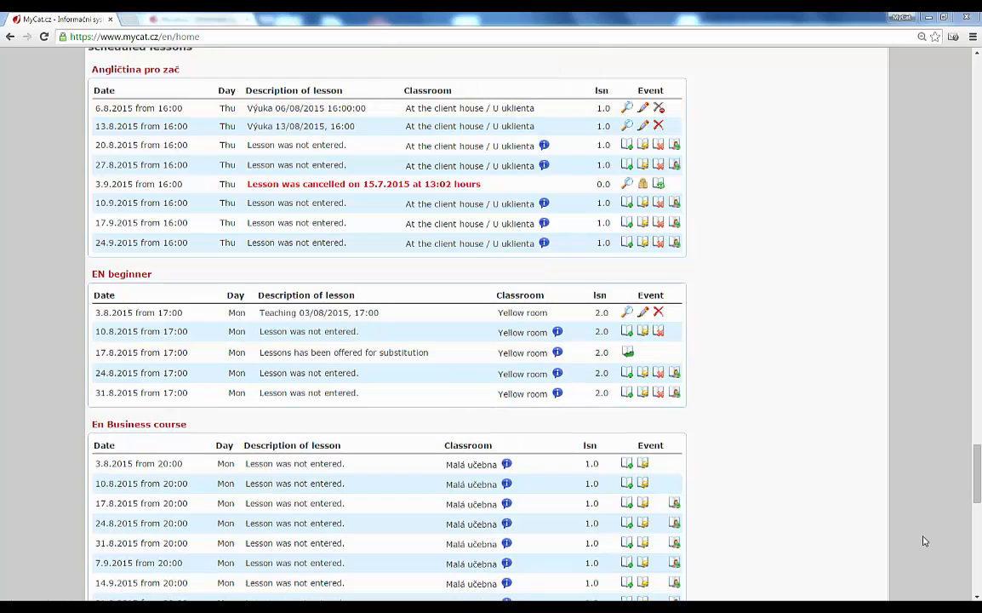
# Start taking back the substitution offer for the EN beginner lesson of 17.8.2015, and decline the confirmation.
pyautogui.click(627, 352)
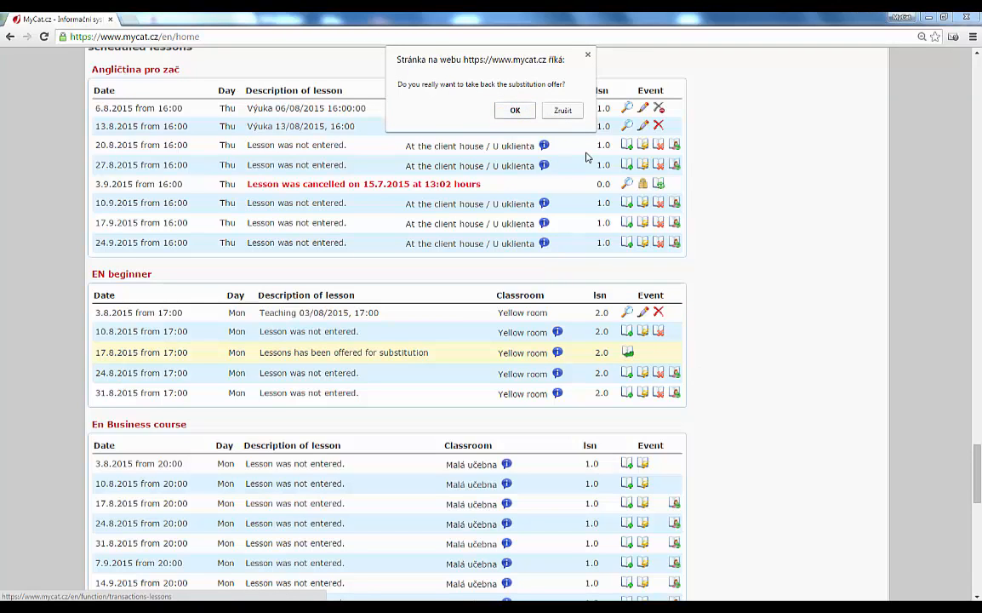
pyautogui.click(562, 110)
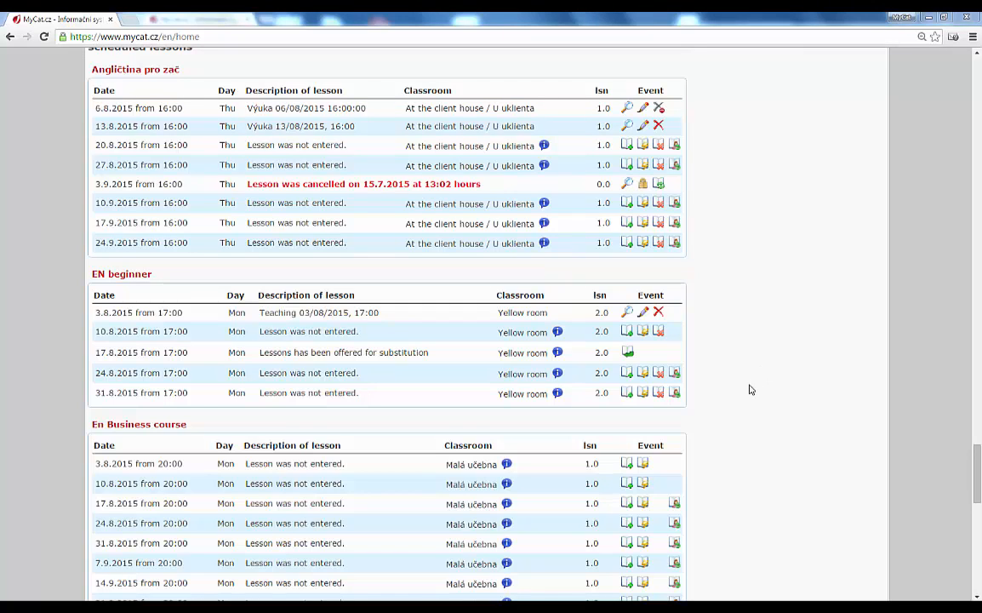
# Accept the English skype lesson of 18.08.2015 at 12:00 from the lessons offered for substitution.
pyautogui.scroll(10, 756, 388)
pyautogui.scroll(10, 757, 388)
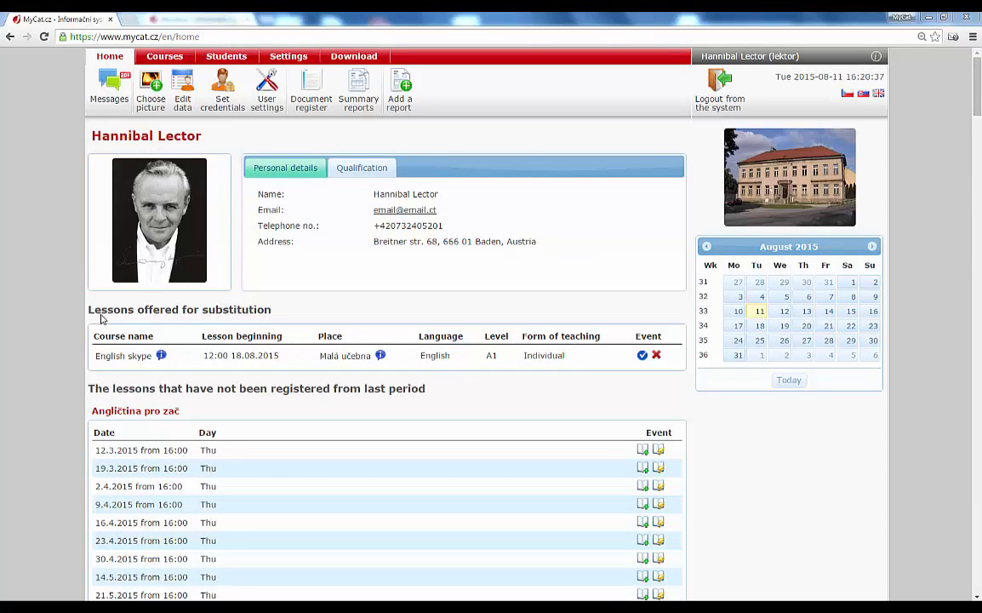
pyautogui.moveTo(94, 312); pyautogui.dragTo(298, 314)
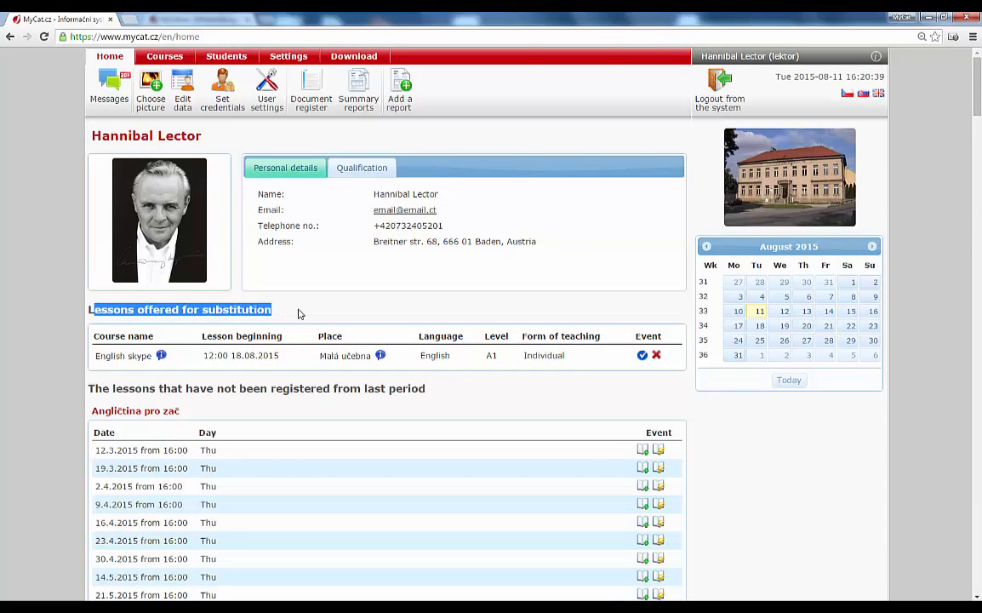
pyautogui.click(298, 314)
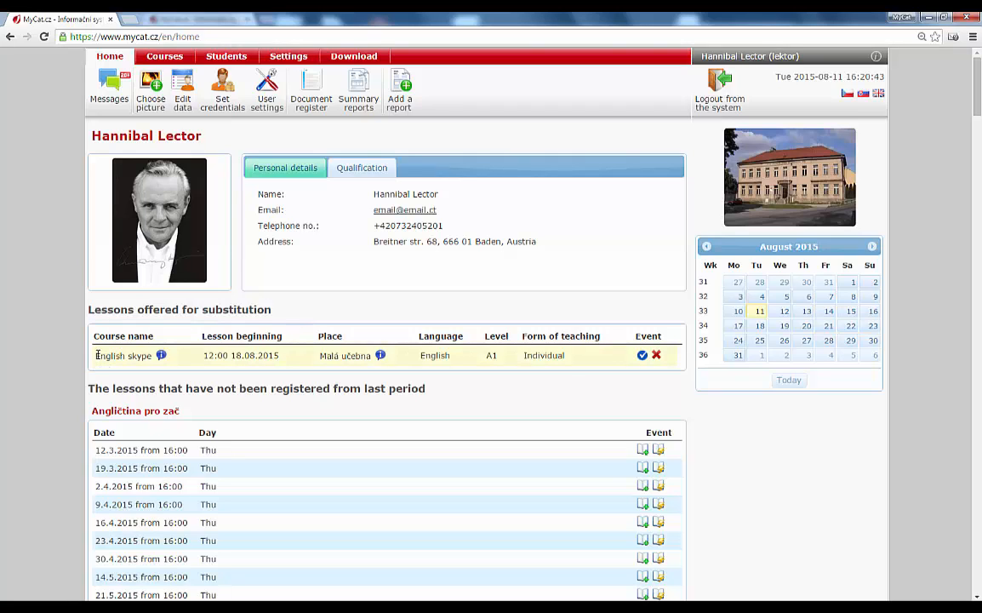
pyautogui.moveTo(97, 355); pyautogui.dragTo(595, 383)
pyautogui.click(479, 384)
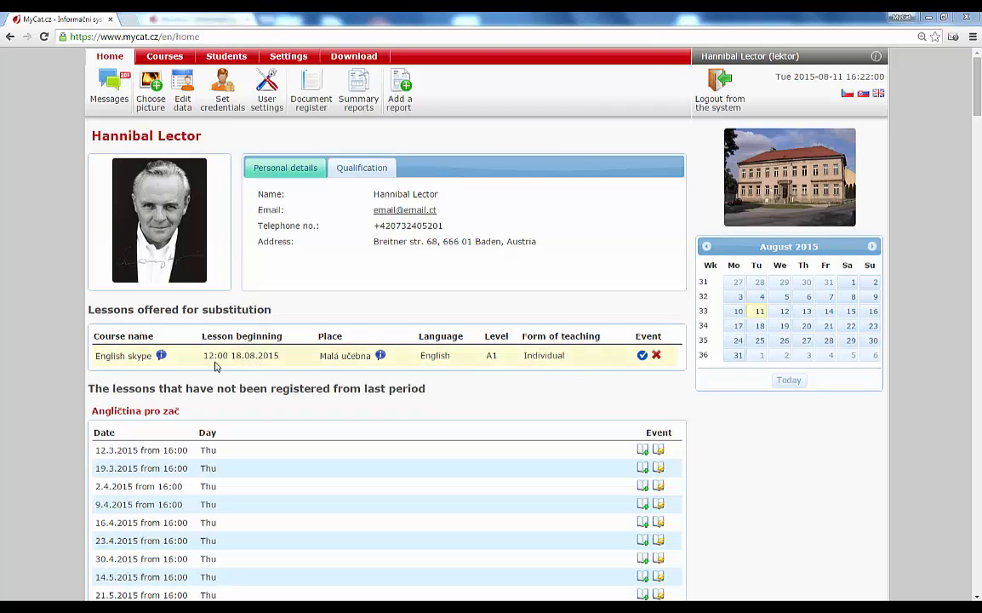
pyautogui.moveTo(203, 355); pyautogui.dragTo(367, 355)
pyautogui.click(412, 381)
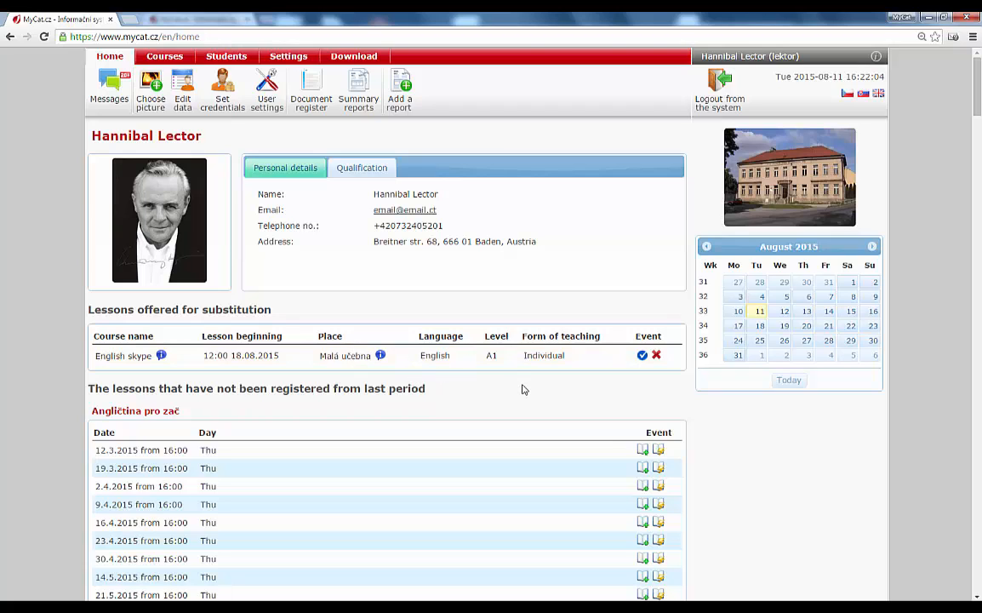
pyautogui.click(642, 357)
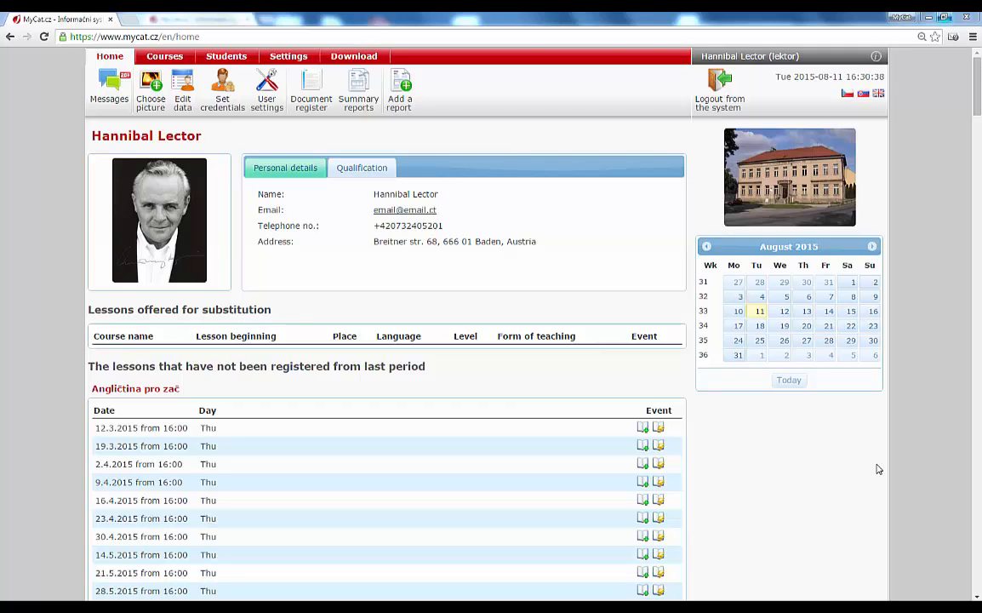
# Check the English skype course and its 18.8.2015 lesson among the scheduled lessons.
pyautogui.scroll(-15, 746, 471)
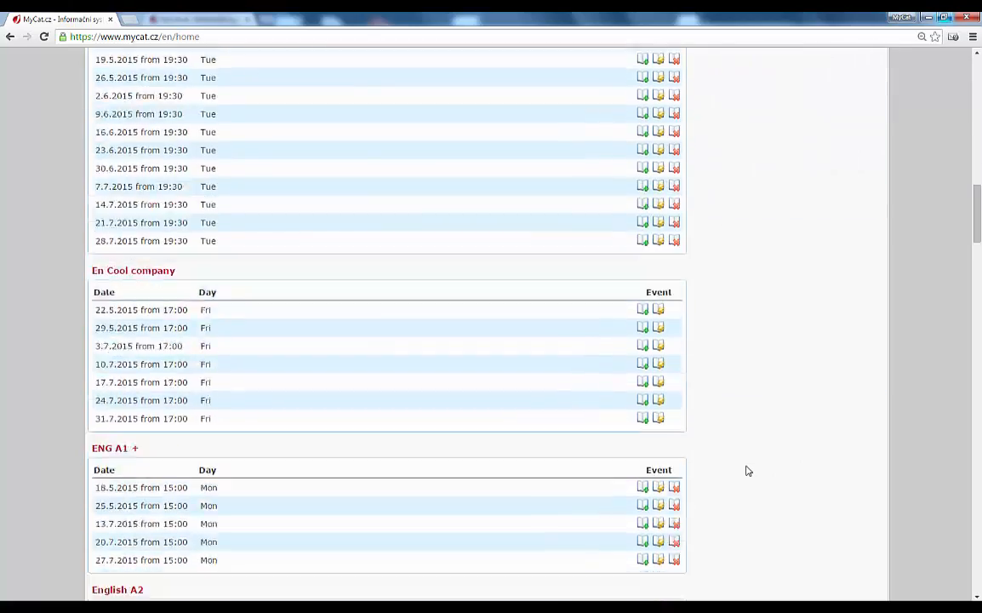
pyautogui.scroll(-20, 746, 471)
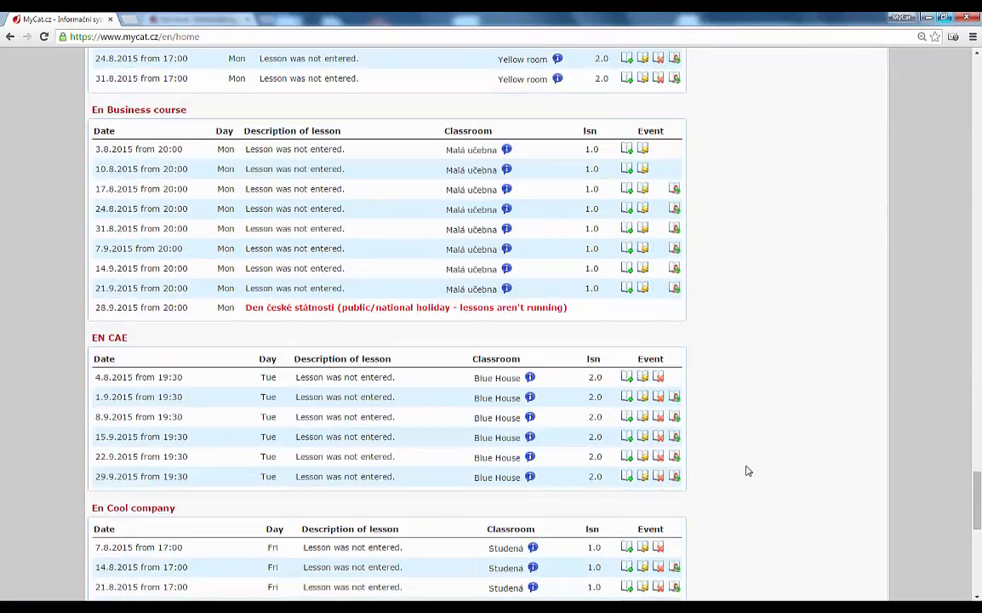
pyautogui.scroll(-8, 746, 471)
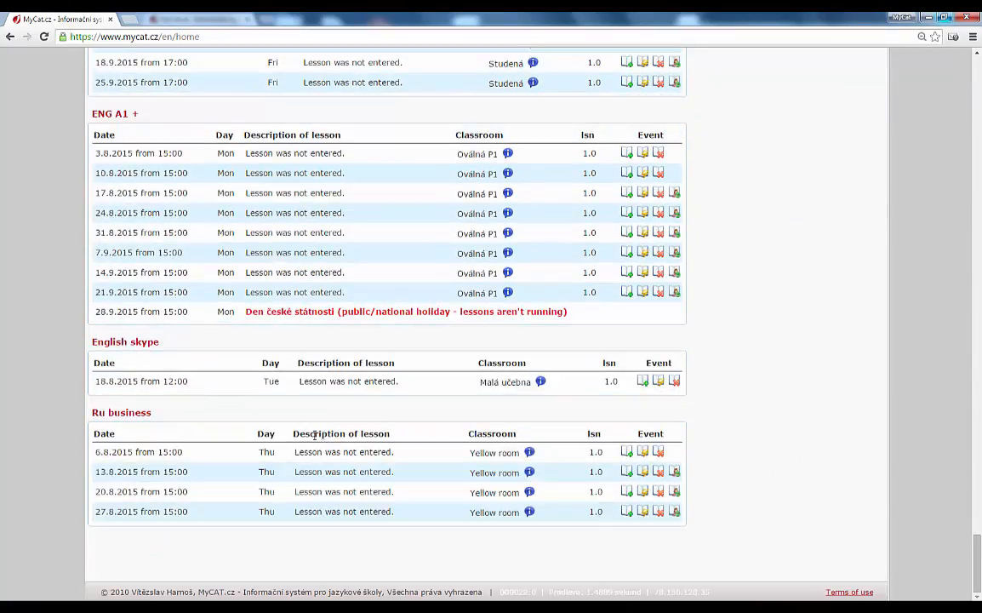
pyautogui.moveTo(91, 341); pyautogui.dragTo(160, 343)
pyautogui.moveTo(105, 381); pyautogui.dragTo(548, 364)
pyautogui.click(720, 392)
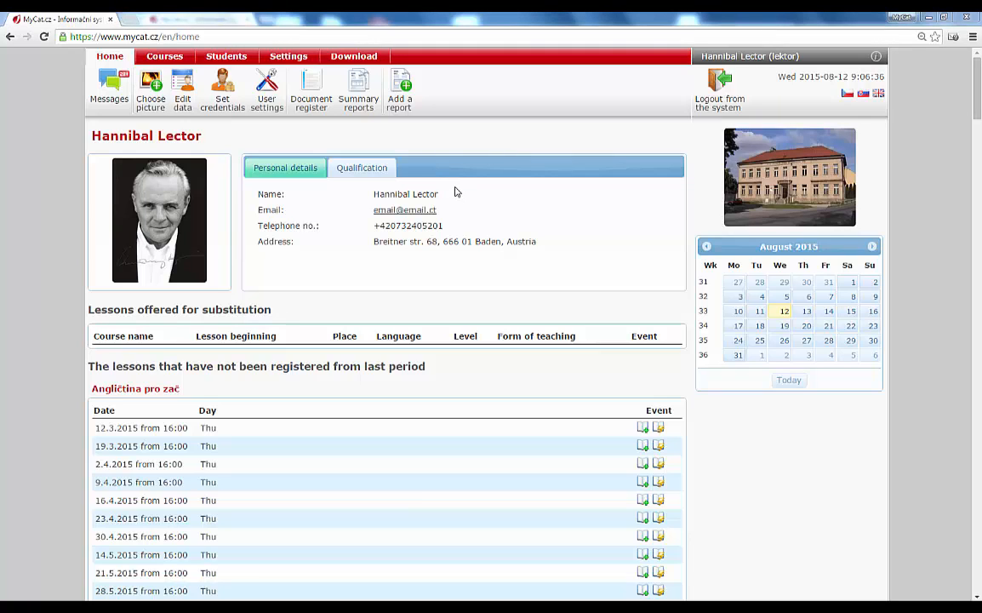
# Start adding a new lessons report and review the number of lessons taught in each course for August 2015.
pyautogui.click(399, 103)
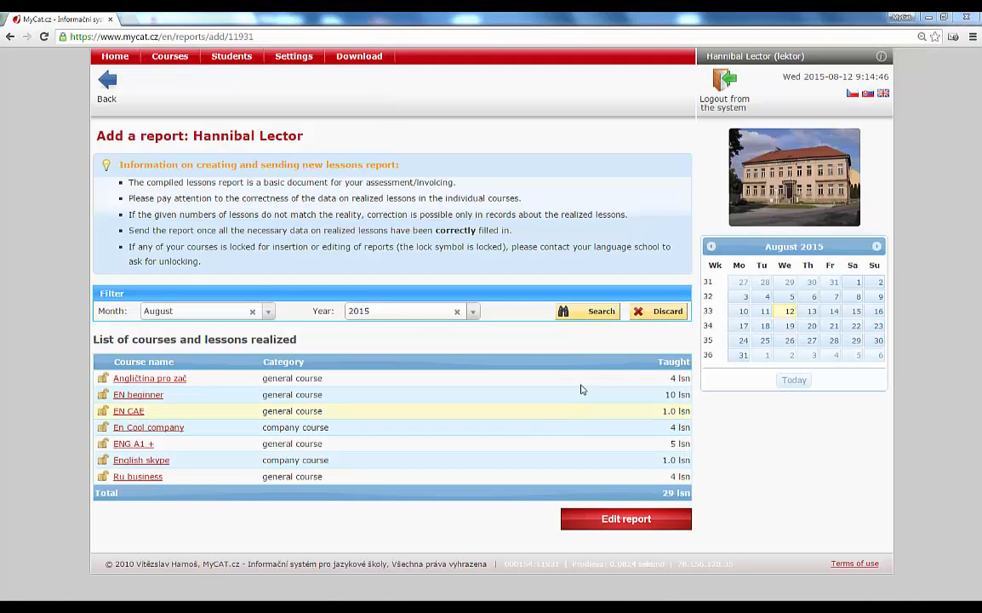
pyautogui.moveTo(671, 378); pyautogui.dragTo(691, 462)
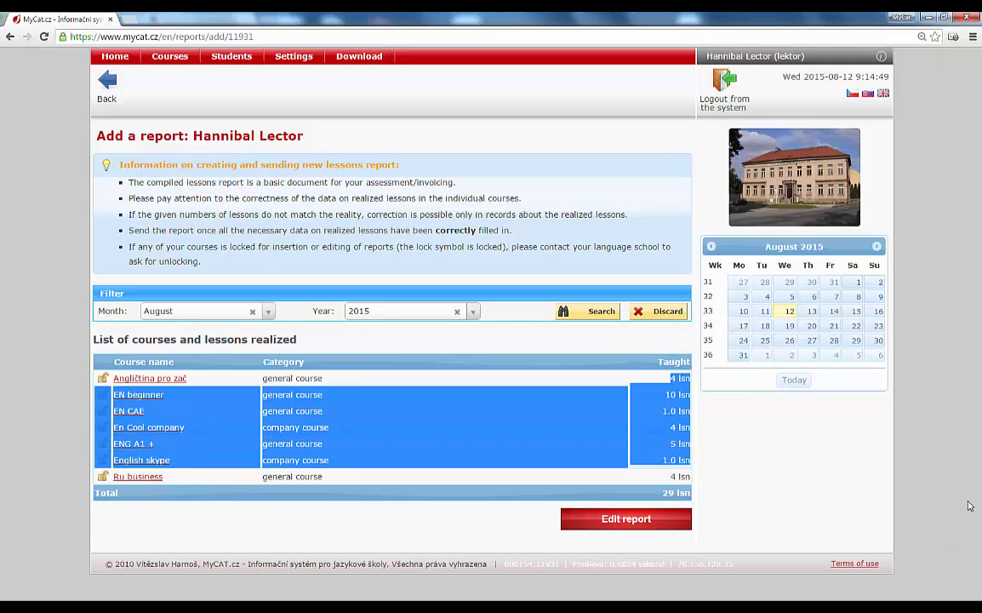
pyautogui.click(714, 459)
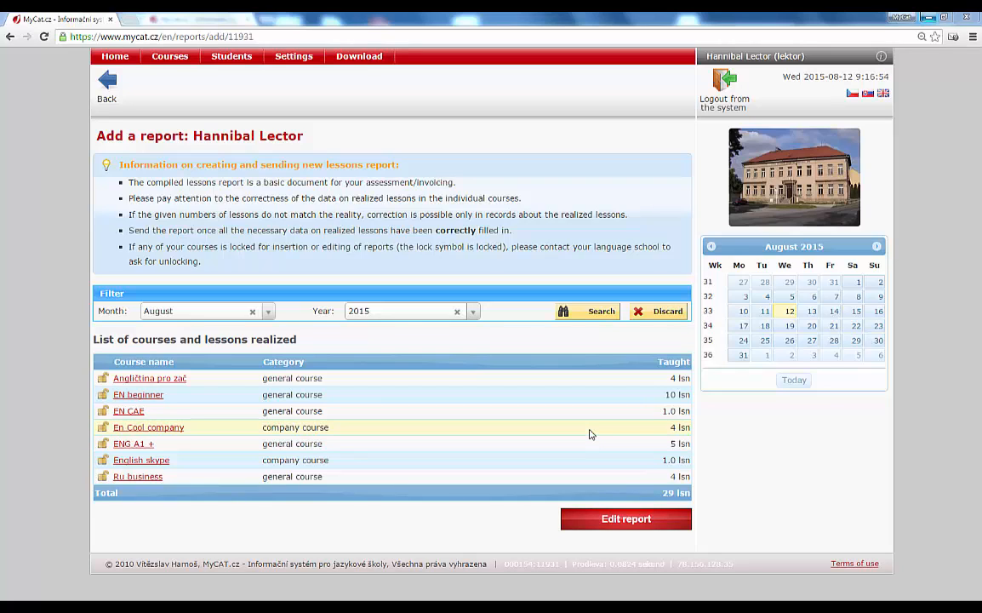
# Filter the report to July 2015 and review the unregistered lessons and the lessons taught per course.
pyautogui.click(192, 311)
pyautogui.click(209, 465)
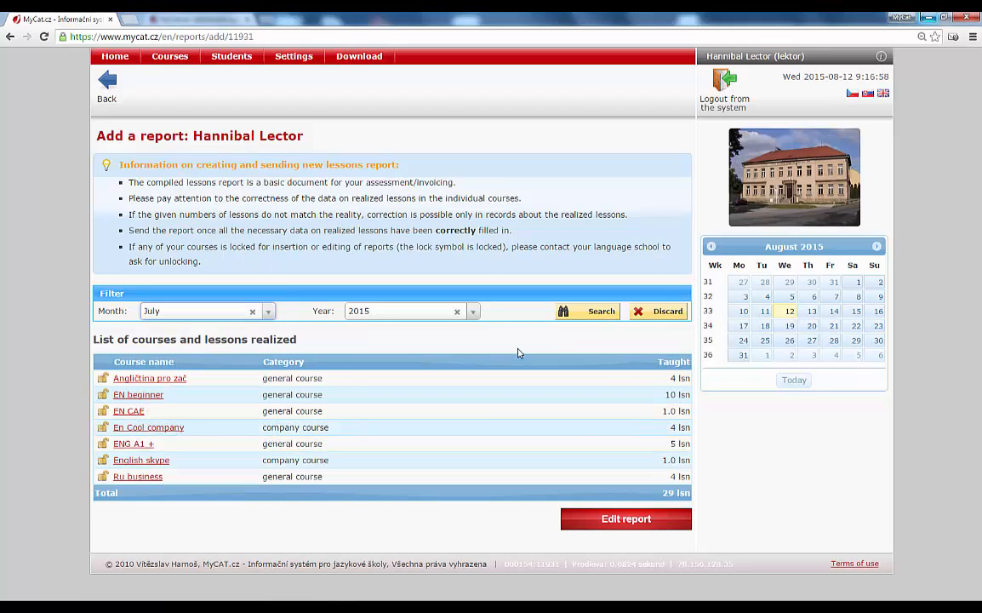
pyautogui.click(593, 315)
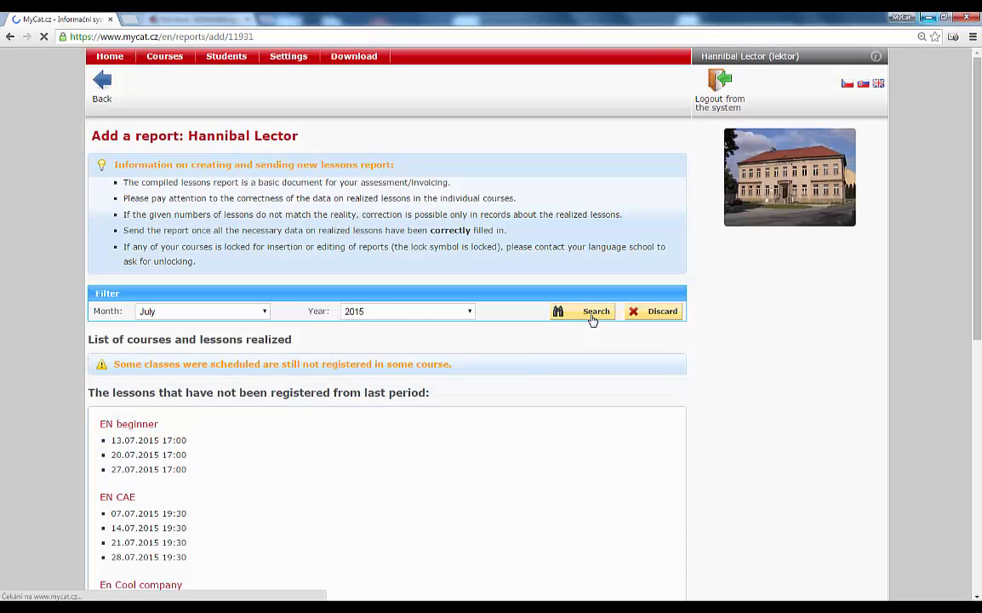
pyautogui.scroll(-3, 164, 385)
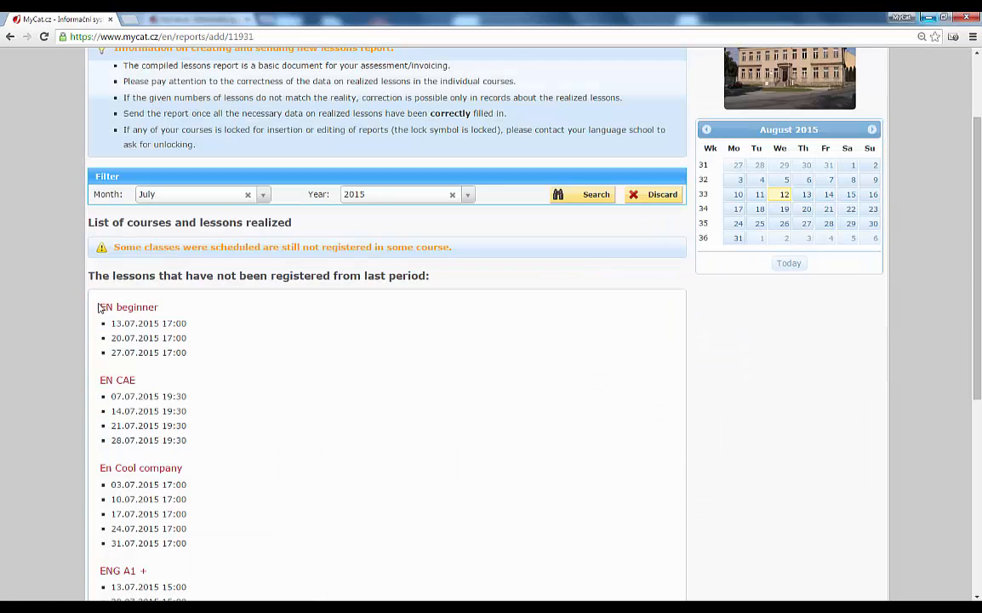
pyautogui.moveTo(92, 277); pyautogui.dragTo(195, 499)
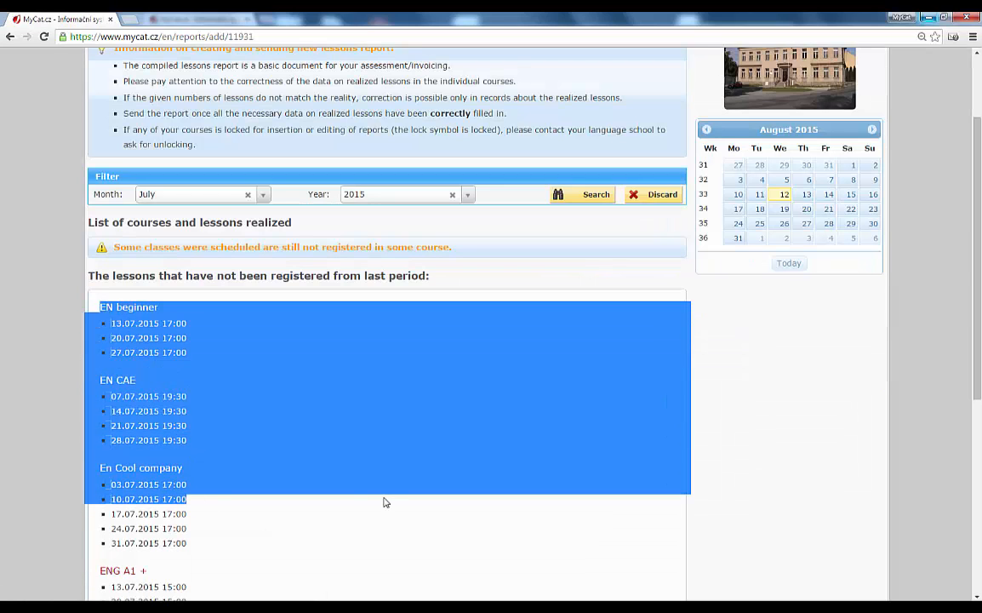
pyautogui.scroll(-3, 384, 501)
pyautogui.scroll(-3, 384, 502)
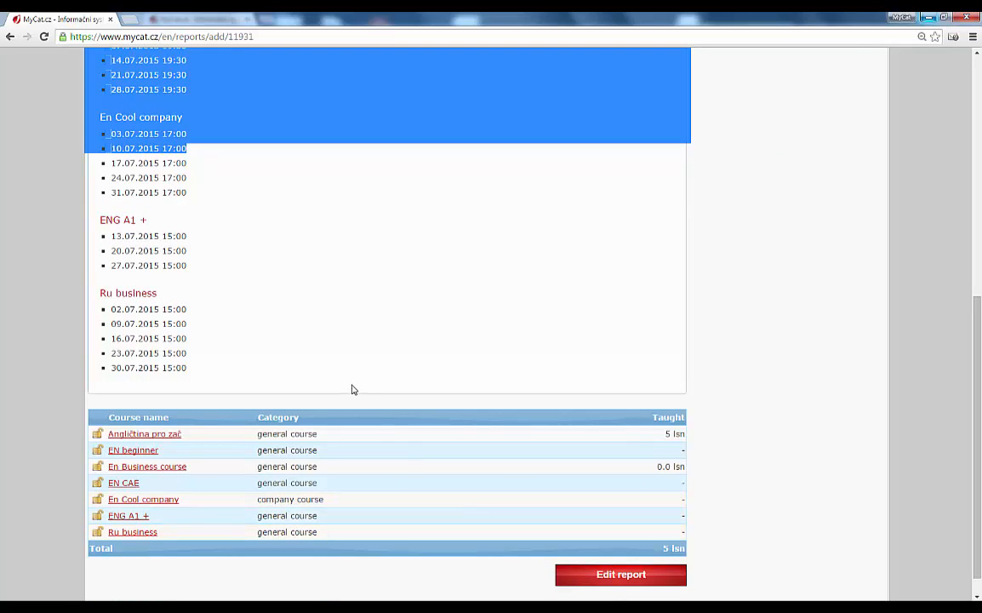
pyautogui.scroll(6, 354, 390)
pyautogui.click(270, 357)
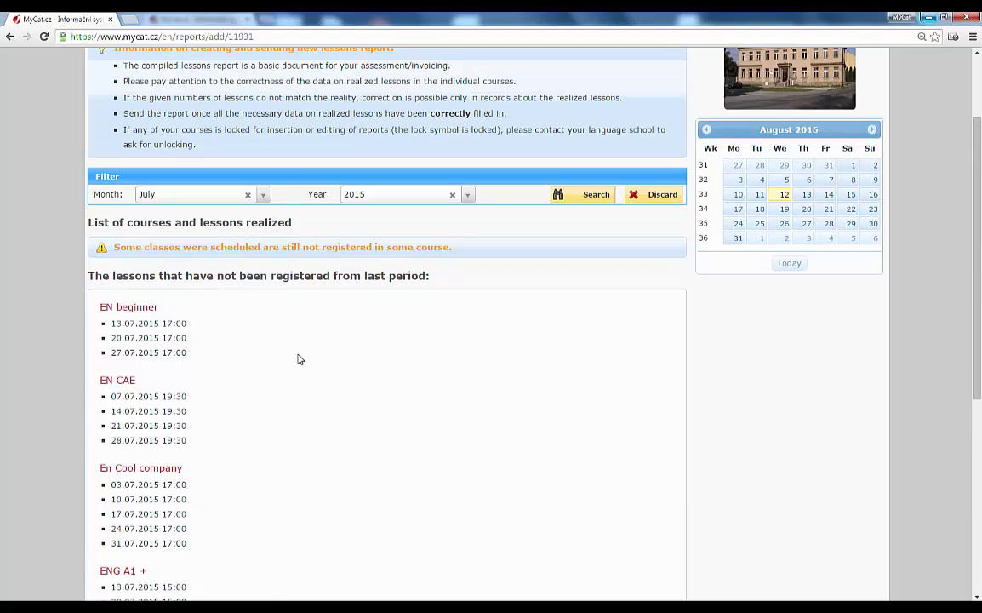
# Filter the lessons report to August 2015 and submit the edited report.
pyautogui.click(196, 199)
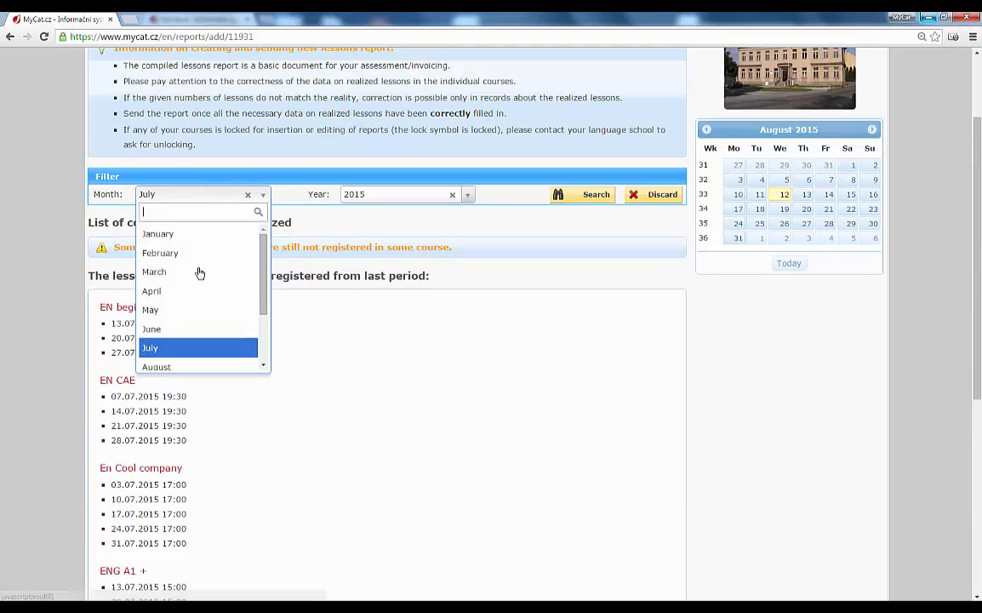
pyautogui.click(195, 360)
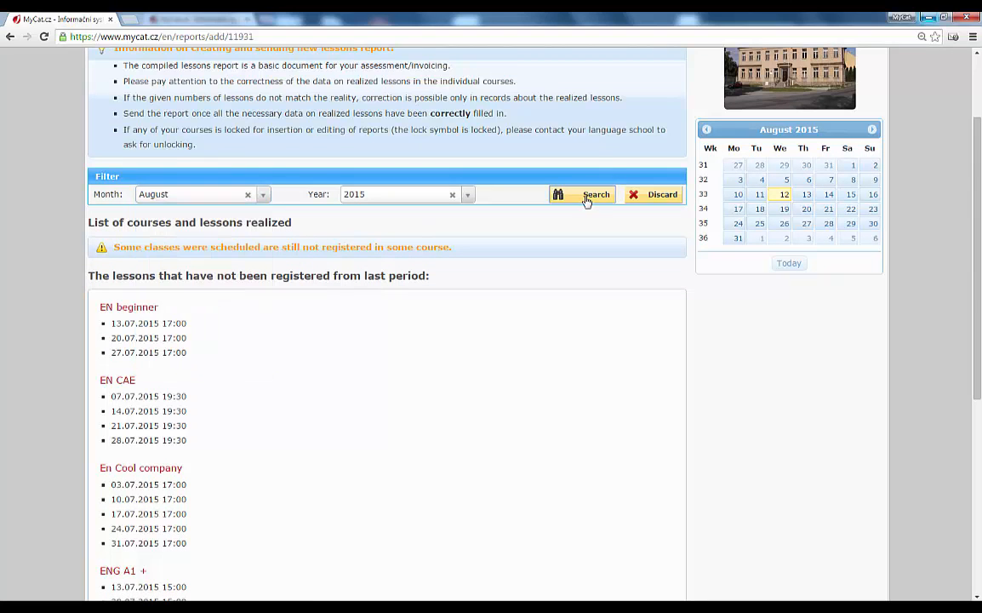
pyautogui.click(588, 195)
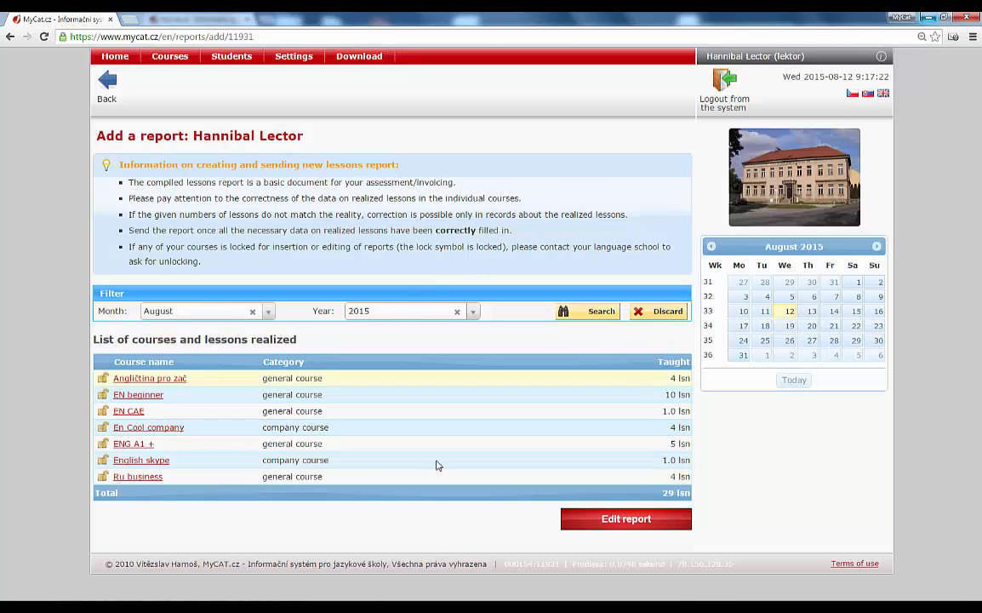
pyautogui.click(642, 525)
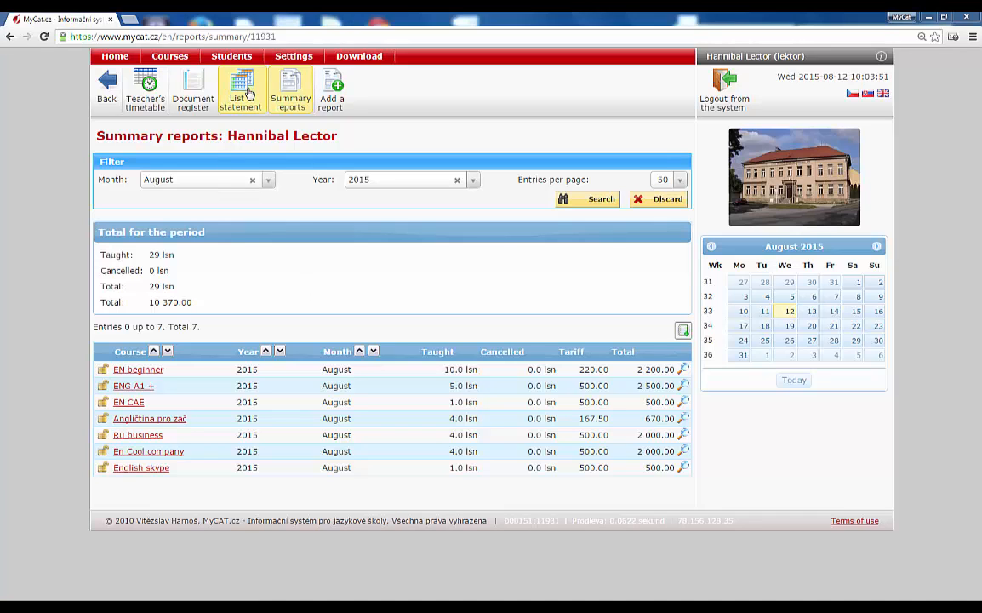
# Open the teacher's list of statement for August 2015 and examine the course, taught and cancelled columns.
pyautogui.click(244, 102)
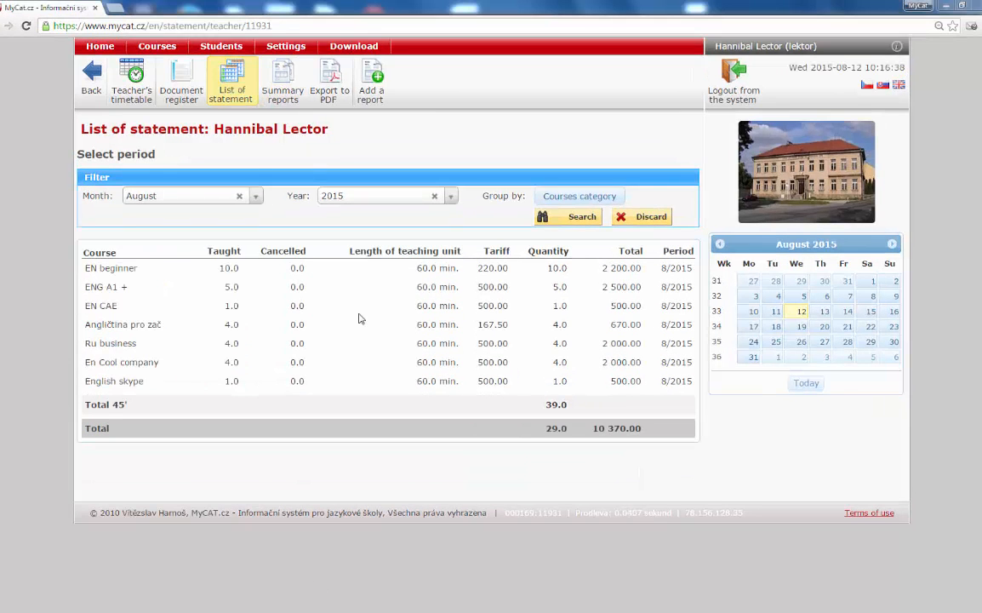
pyautogui.doubleClick(213, 250)
pyautogui.tripleClick(102, 252)
pyautogui.click(259, 255)
pyautogui.moveTo(259, 252); pyautogui.dragTo(309, 249)
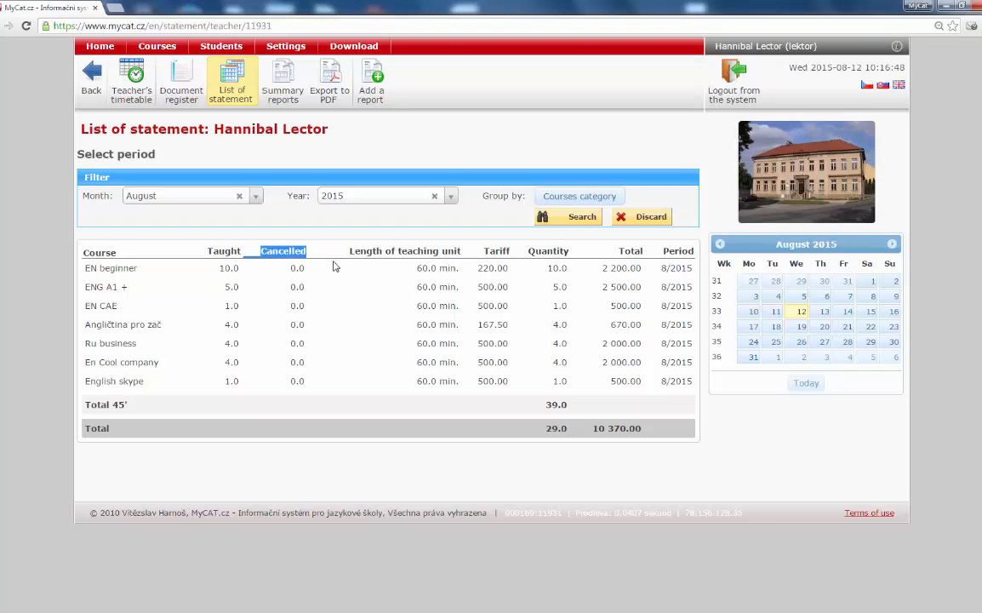
pyautogui.click(308, 240)
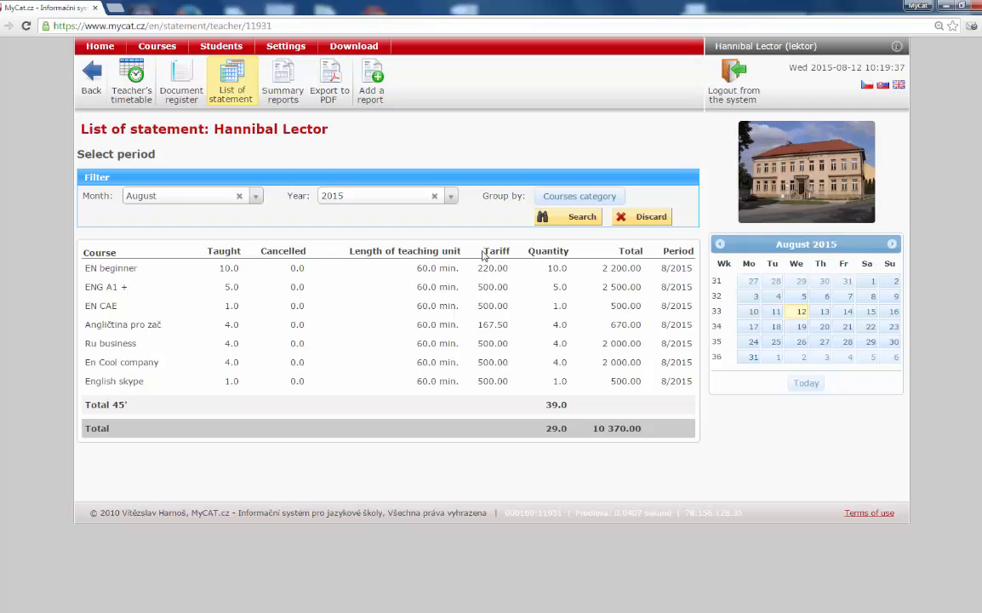
# Examine the statement's tariff, total and period columns and the summary rows, including the total in 45-minute lessons.
pyautogui.moveTo(482, 253); pyautogui.dragTo(506, 252)
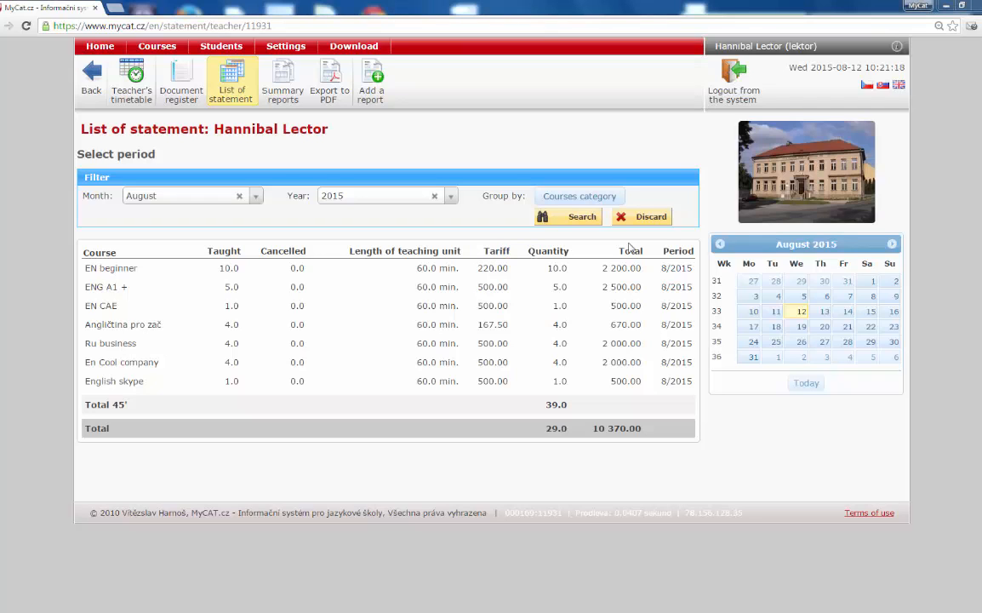
pyautogui.moveTo(618, 251); pyautogui.dragTo(642, 251)
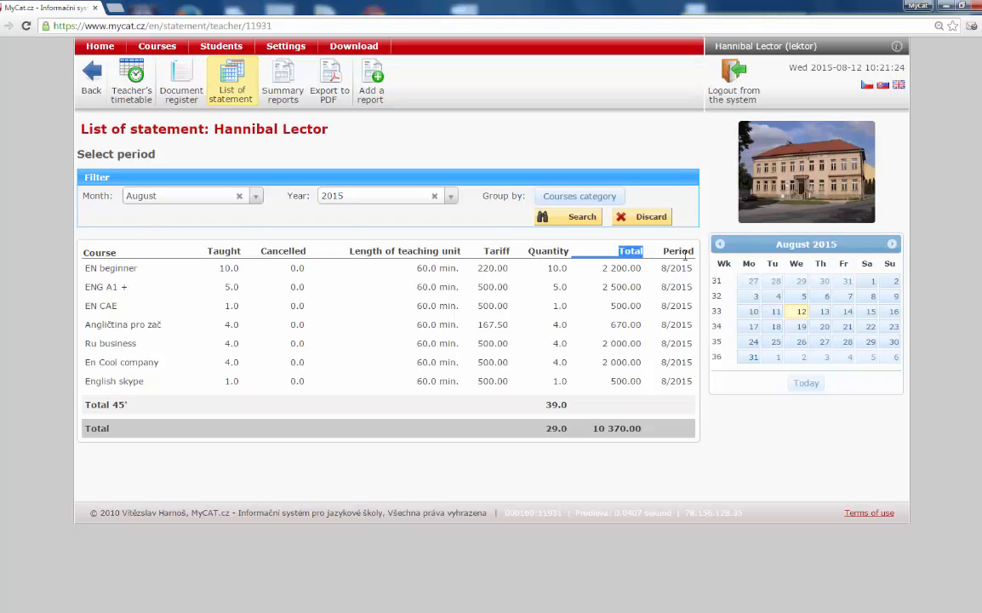
pyautogui.moveTo(664, 266); pyautogui.dragTo(669, 252)
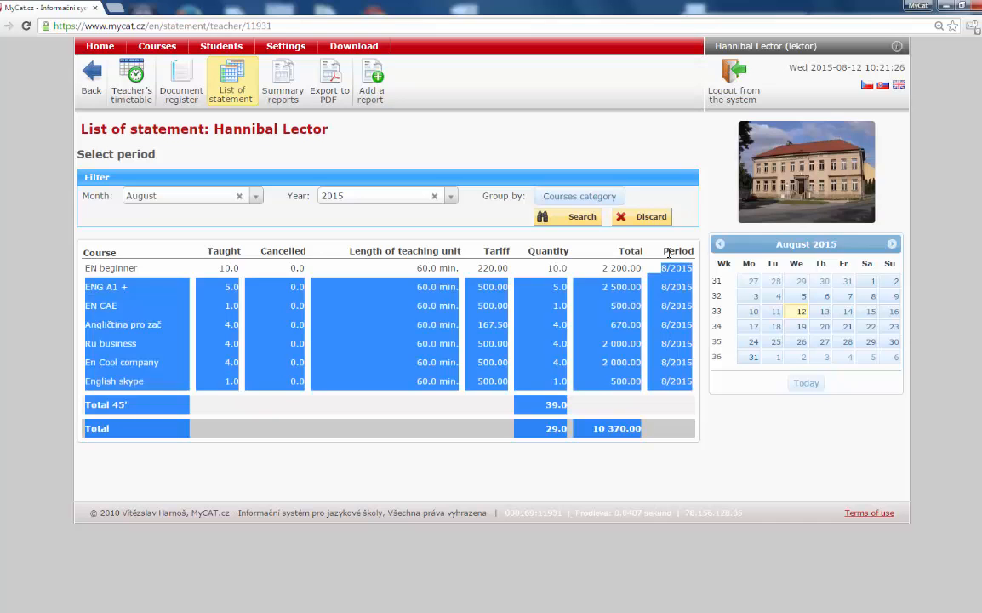
pyautogui.click(669, 253)
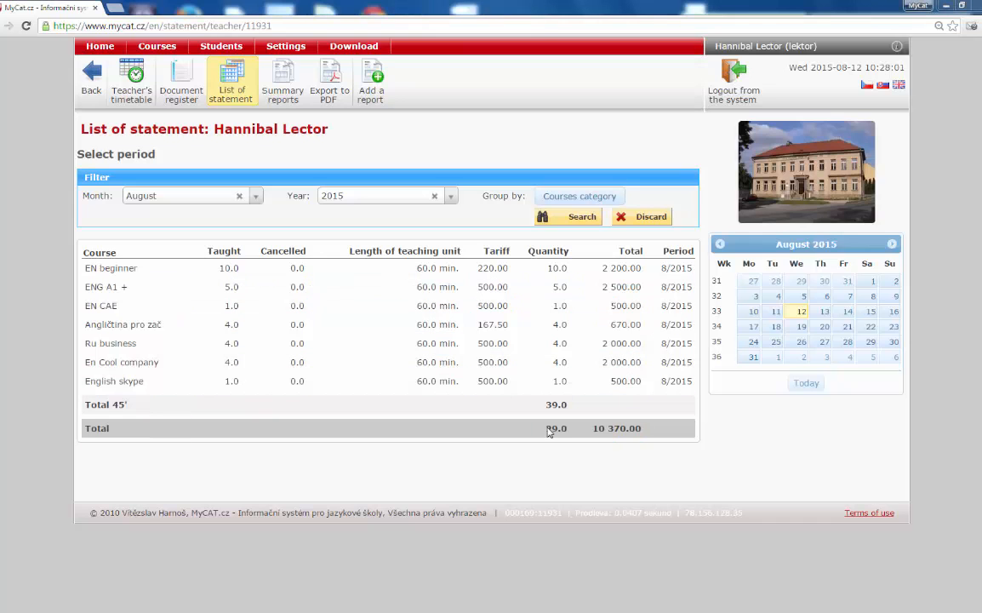
pyautogui.moveTo(546, 428); pyautogui.dragTo(570, 427)
pyautogui.moveTo(99, 404); pyautogui.dragTo(139, 405)
pyautogui.click(158, 409)
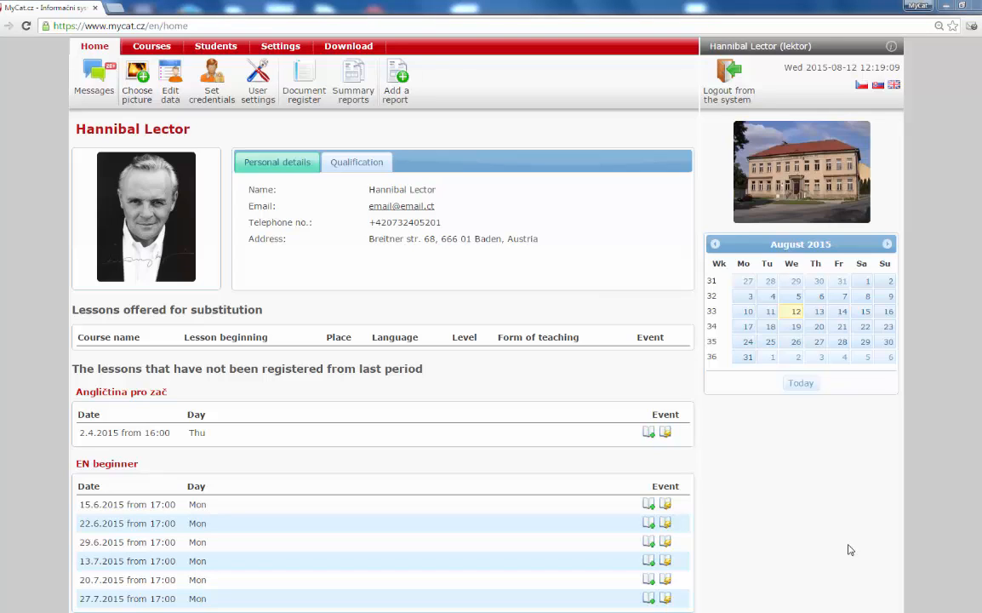
# Open the EN beginner course and assign the Beginners syllabus to it.
pyautogui.click(153, 51)
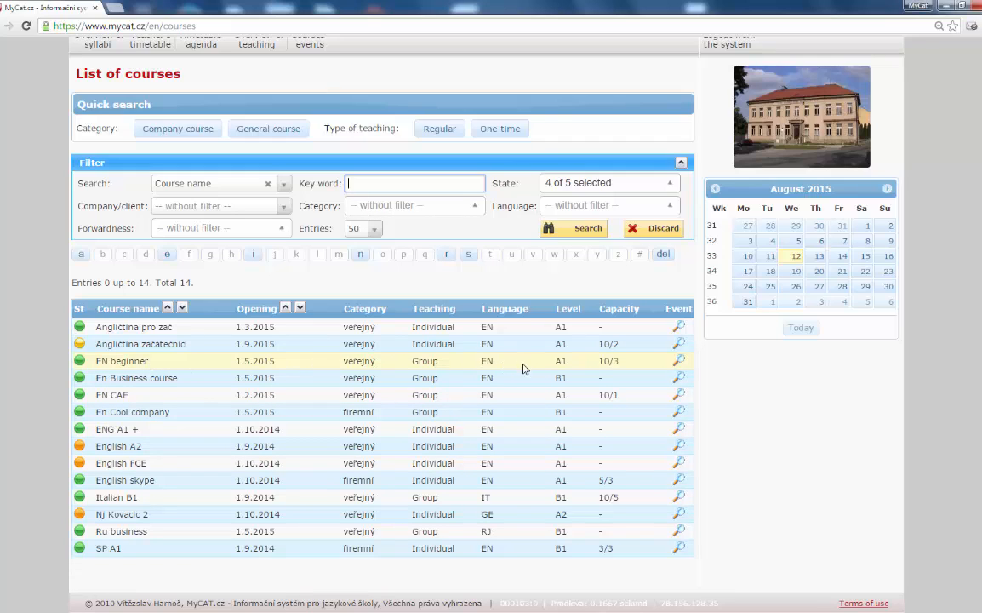
pyautogui.click(679, 364)
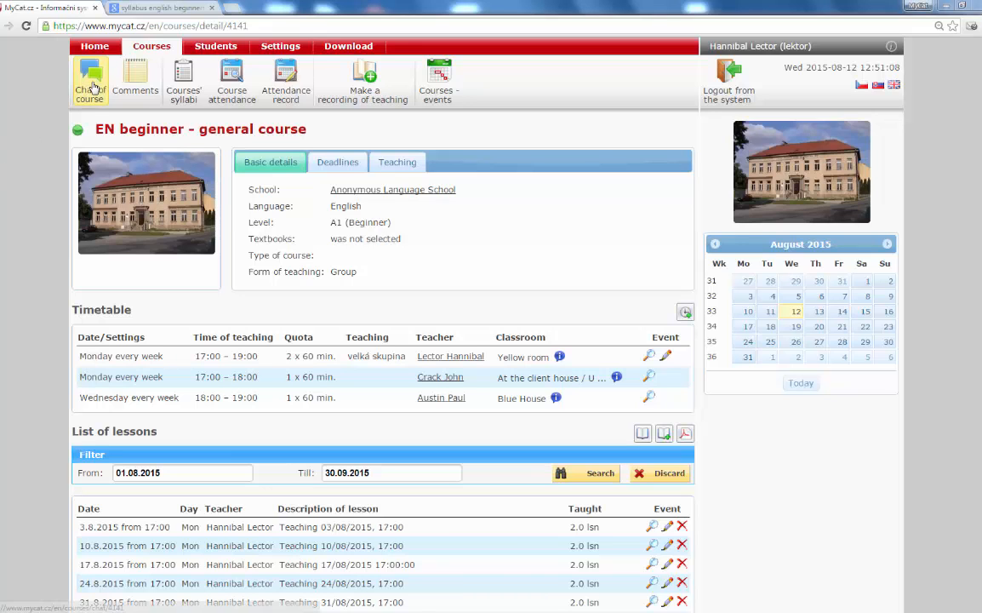
pyautogui.click(173, 83)
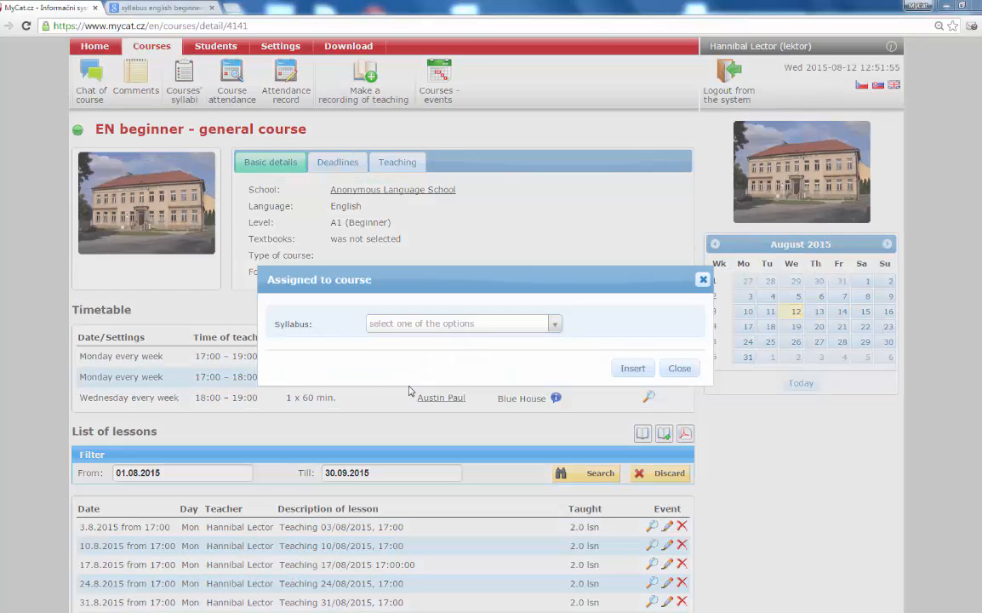
pyautogui.click(450, 327)
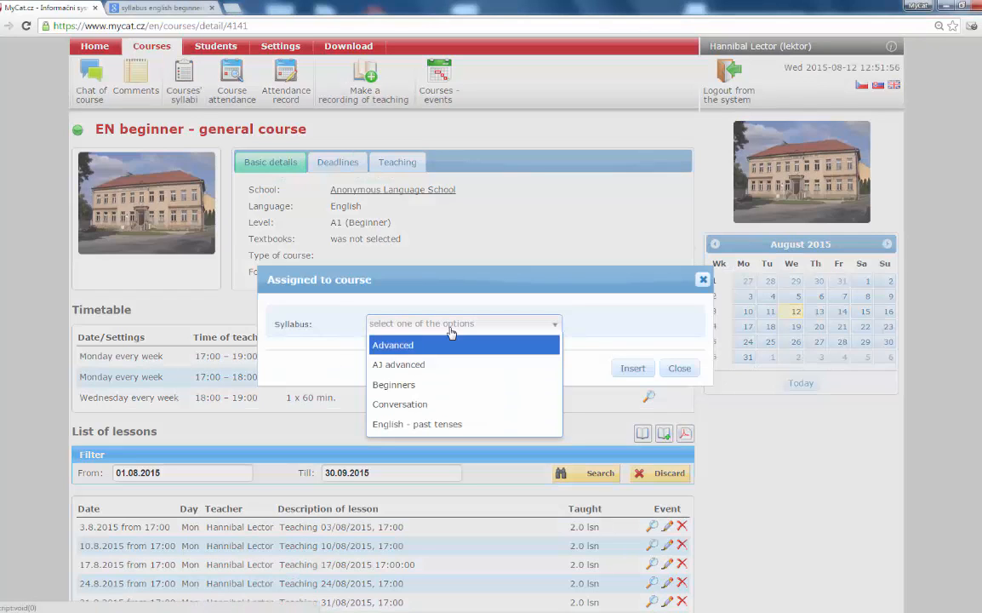
pyautogui.click(462, 393)
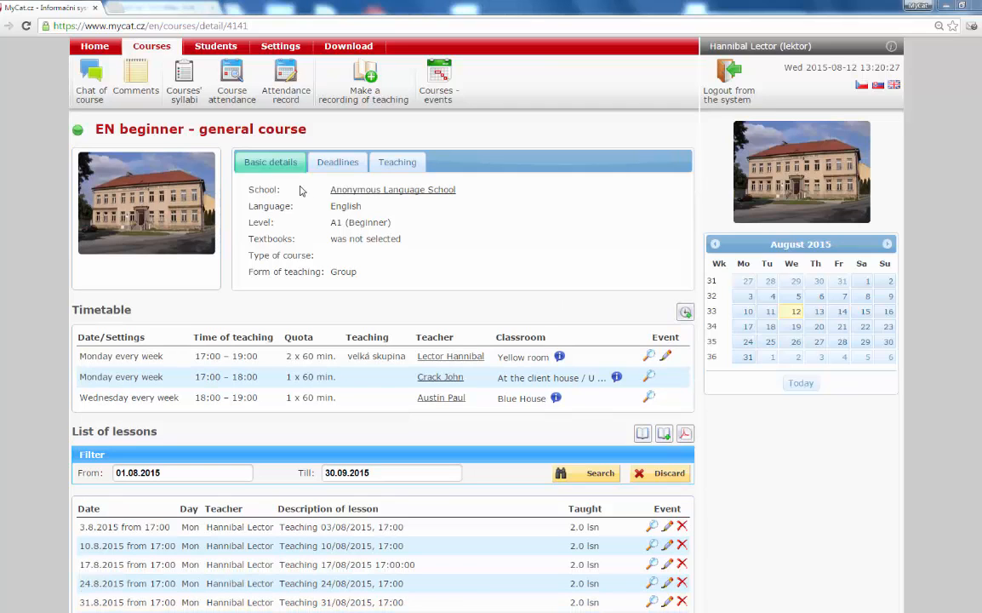
# Remove the Beginners syllabus from the EN beginner course.
pyautogui.click(185, 96)
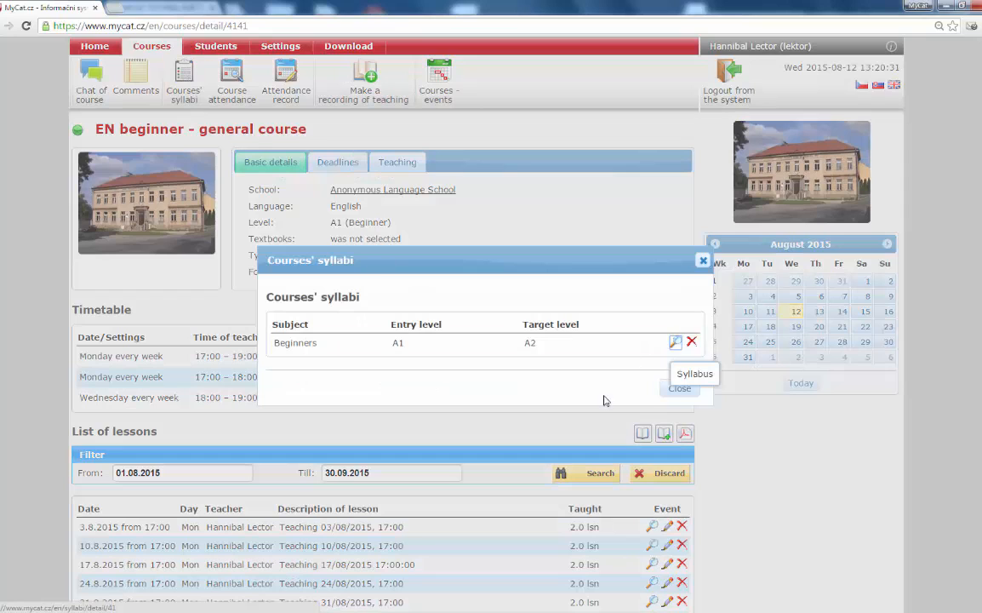
pyautogui.click(692, 343)
pyautogui.click(513, 100)
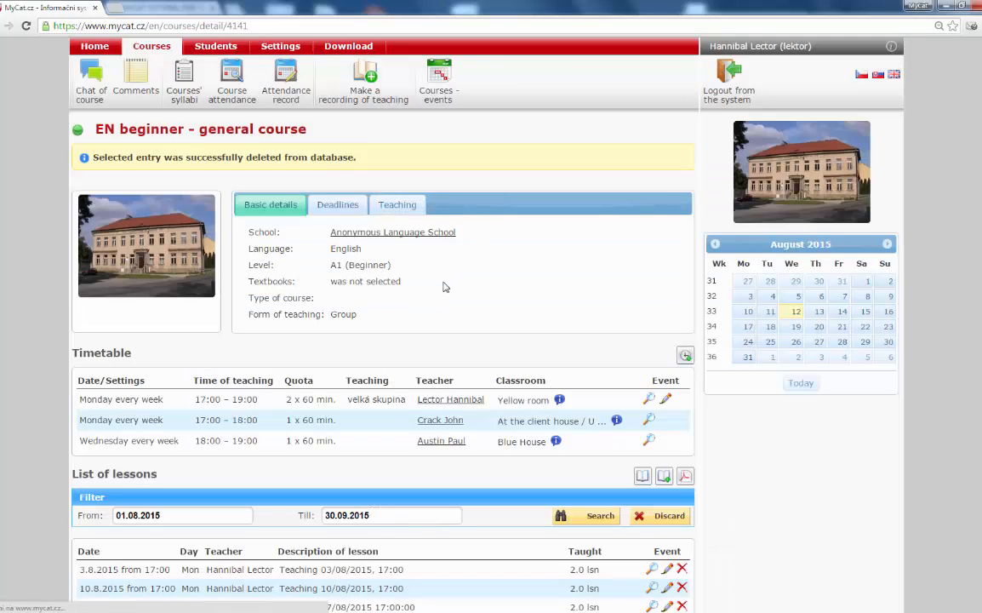
# Assign the Beginners syllabus to the EN beginner course again.
pyautogui.click(182, 90)
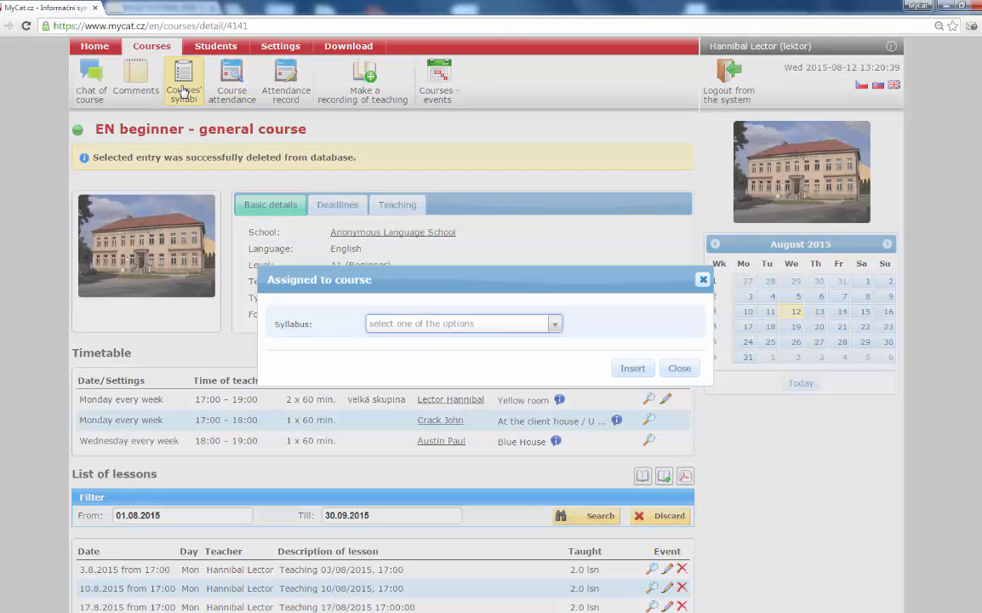
pyautogui.click(529, 324)
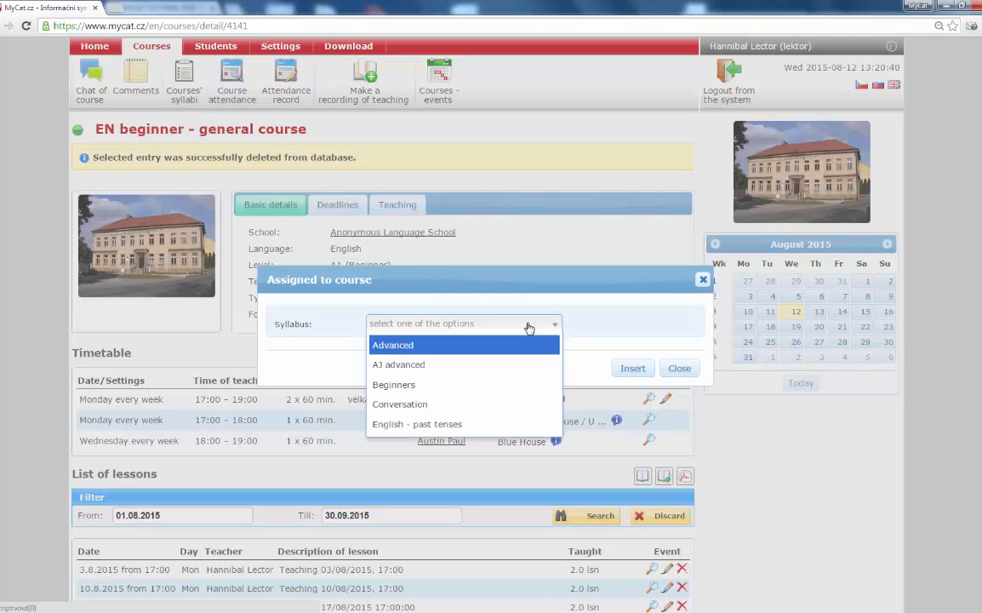
pyautogui.click(533, 393)
pyautogui.click(640, 369)
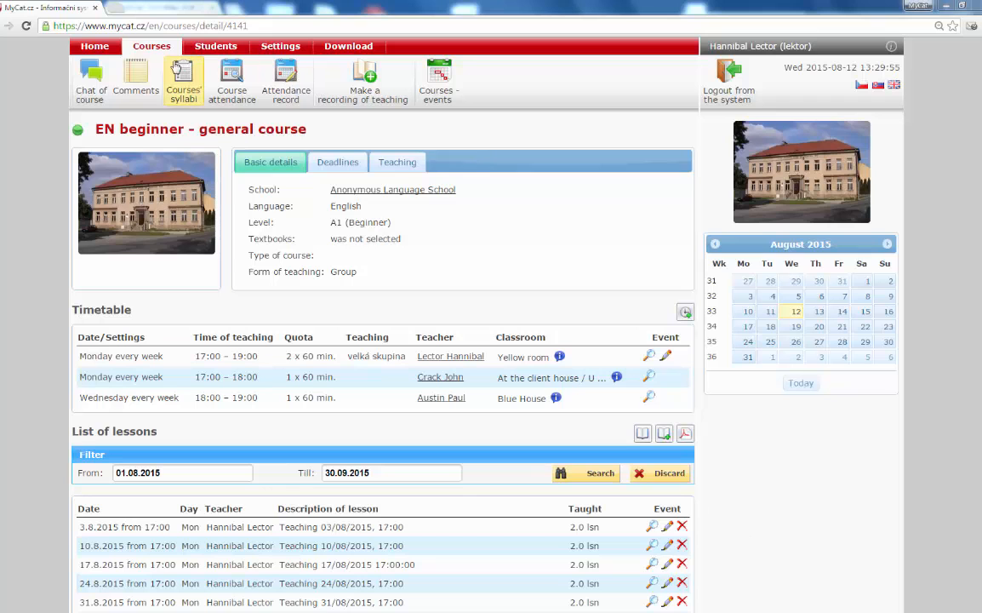
# Check the overview of syllabi and the new syllabus form with its subject, level, text and notes fields.
pyautogui.click(148, 52)
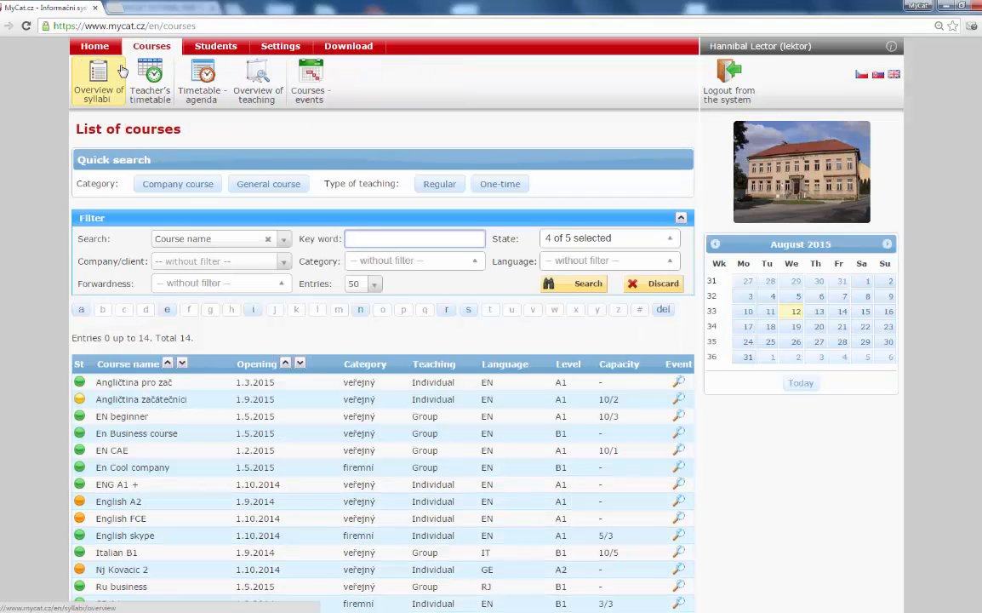
pyautogui.click(100, 82)
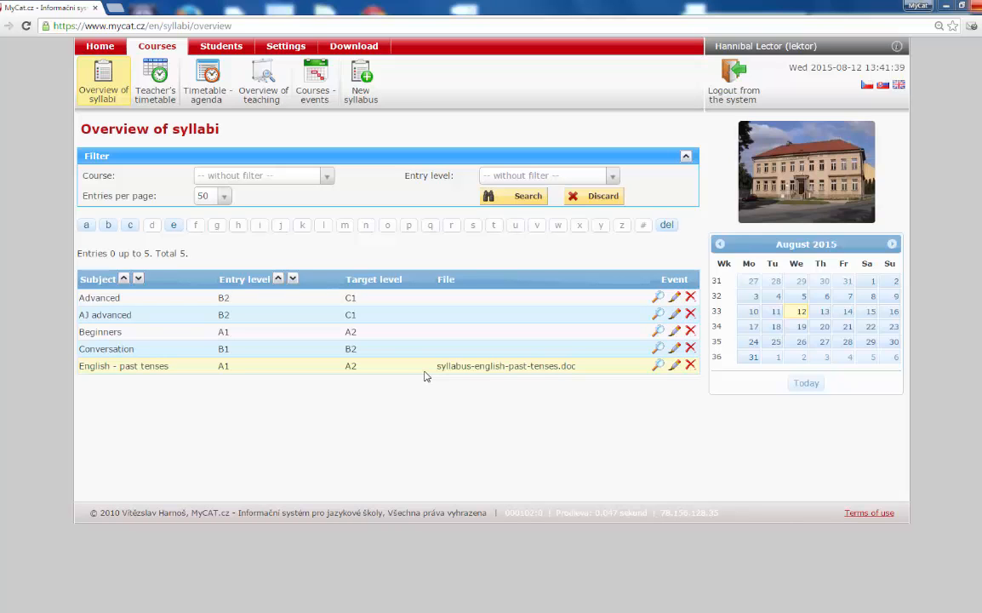
pyautogui.click(359, 79)
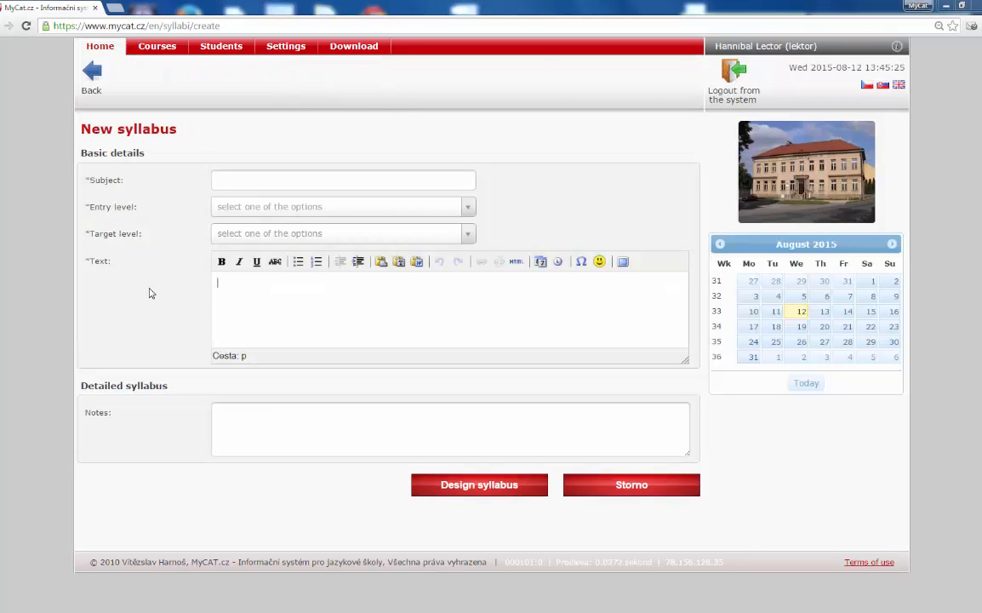
pyautogui.click(226, 180)
pyautogui.click(139, 208)
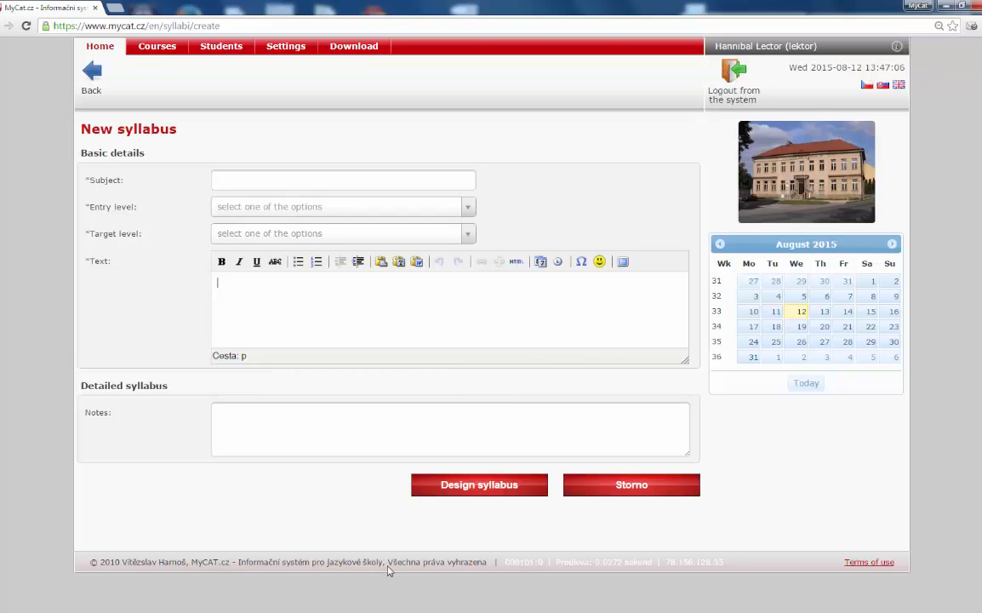
pyautogui.click(482, 492)
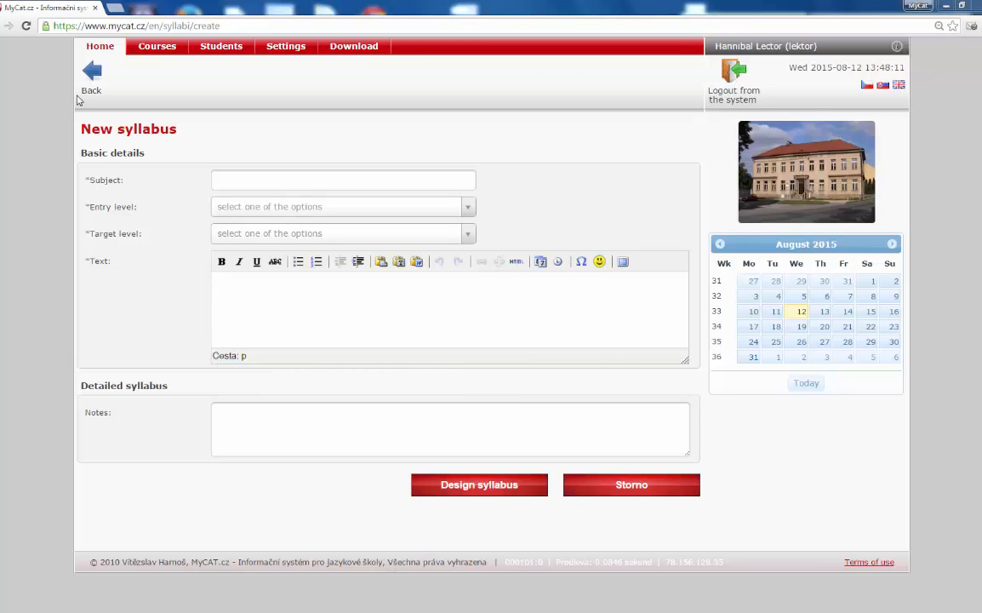
# Return to the list of courses and view the EN beginner course details.
pyautogui.click(157, 49)
pyautogui.scroll(-1, 445, 342)
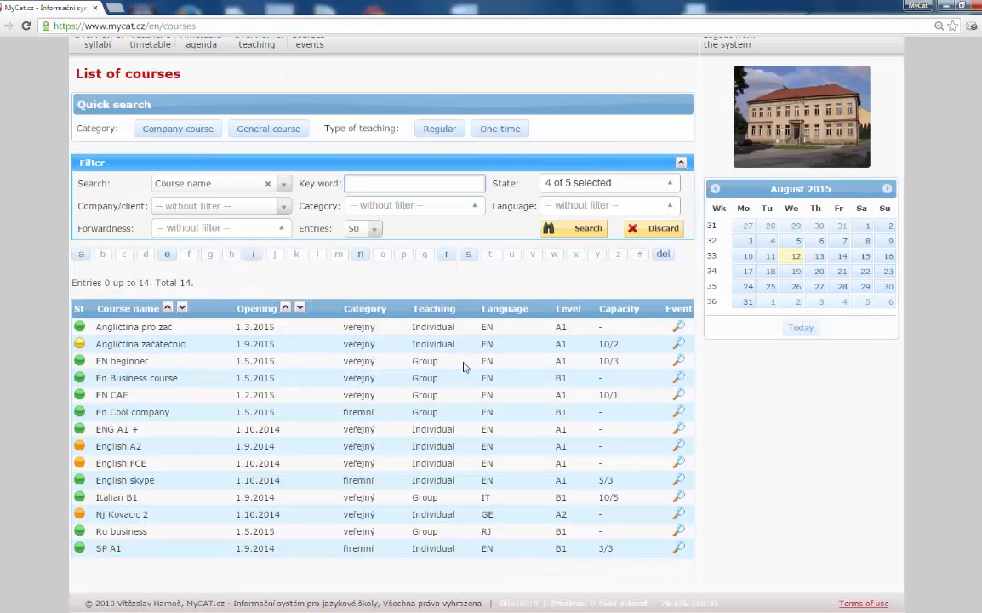
pyautogui.click(679, 361)
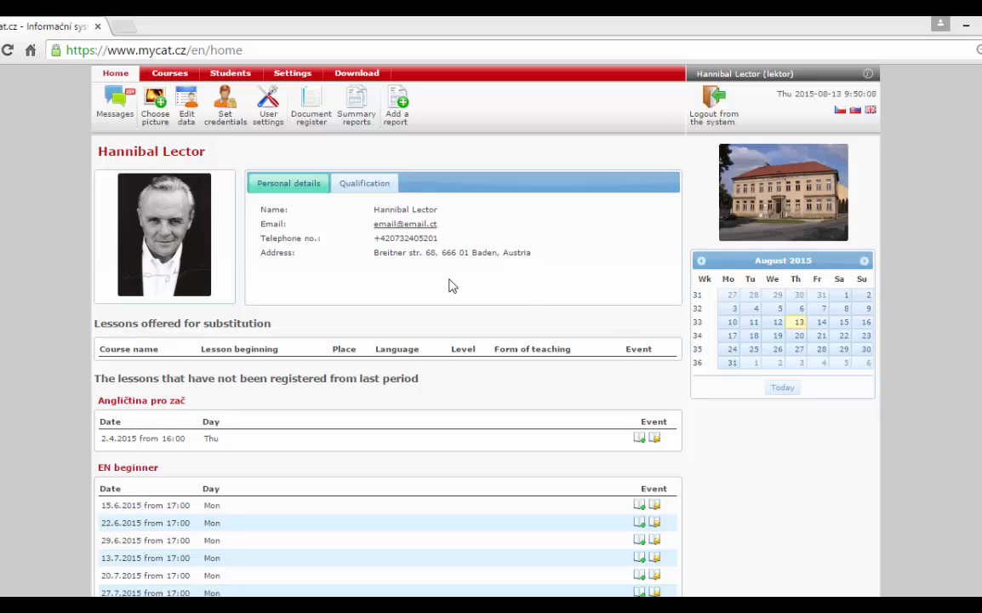
# Export the EN beginner attendance list to PDF with the organization logo and the school address in the footer, and view it.
pyautogui.click(186, 76)
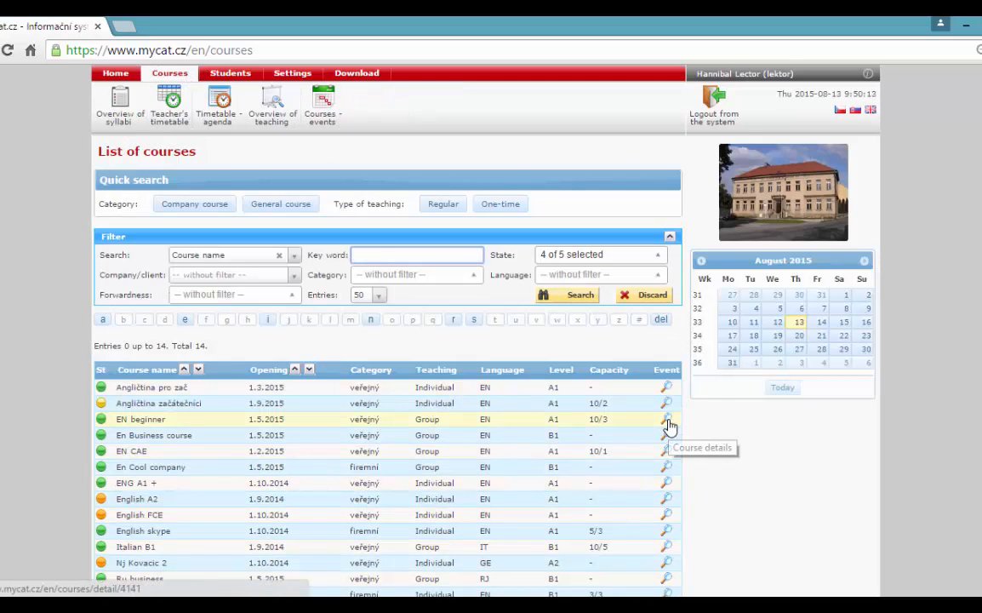
pyautogui.click(667, 421)
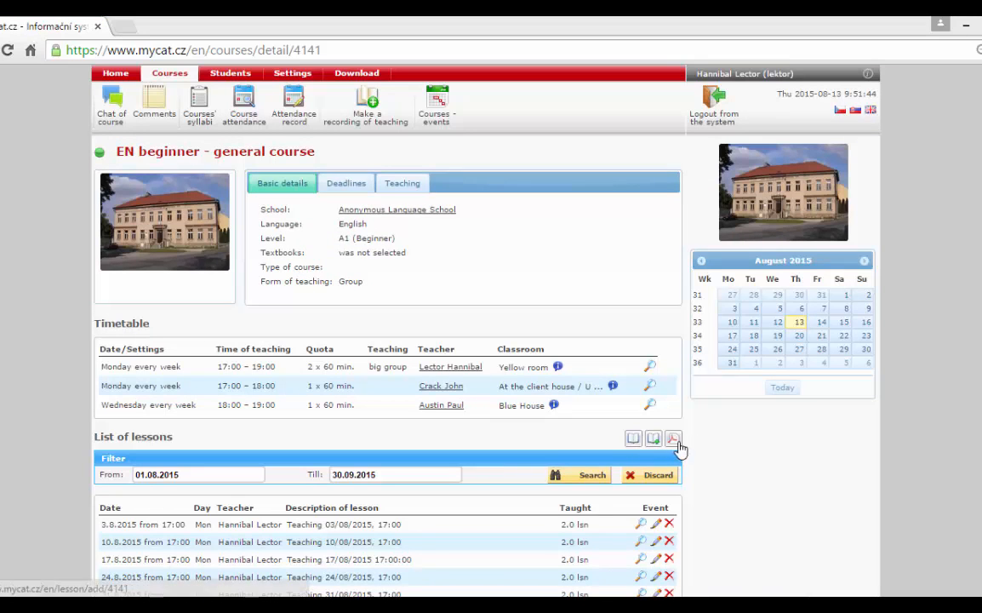
pyautogui.click(672, 439)
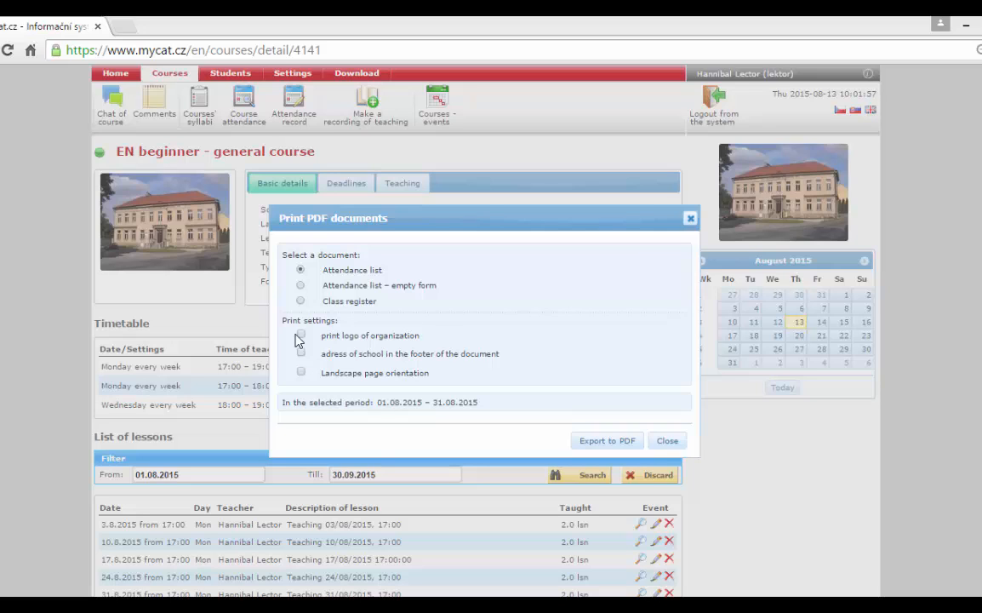
pyautogui.click(303, 335)
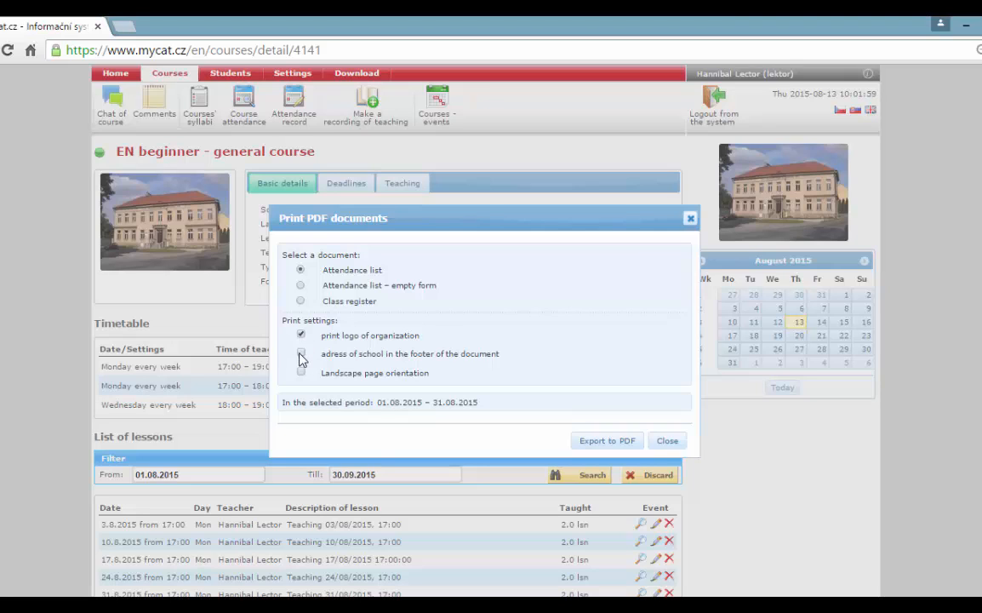
pyautogui.click(301, 353)
pyautogui.click(598, 442)
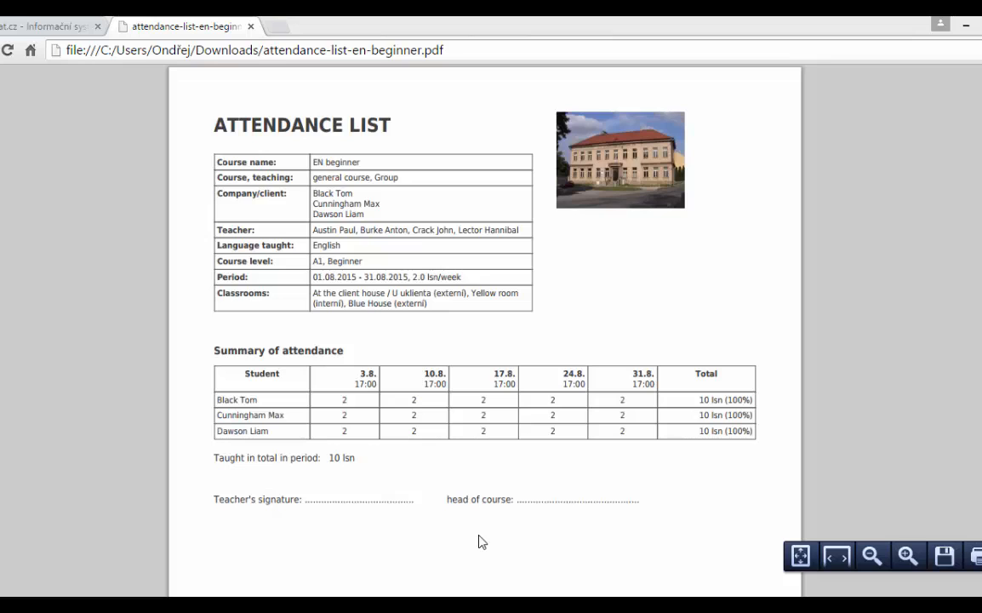
pyautogui.click(729, 164)
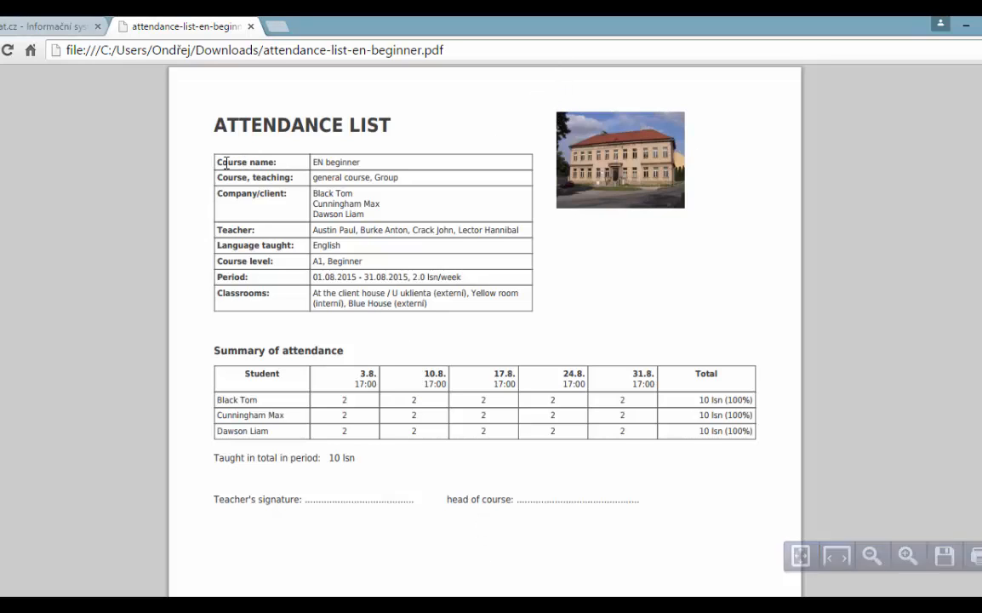
# Look over the course details in the exported attendance list and close the PDF.
pyautogui.moveTo(259, 162); pyautogui.dragTo(463, 335)
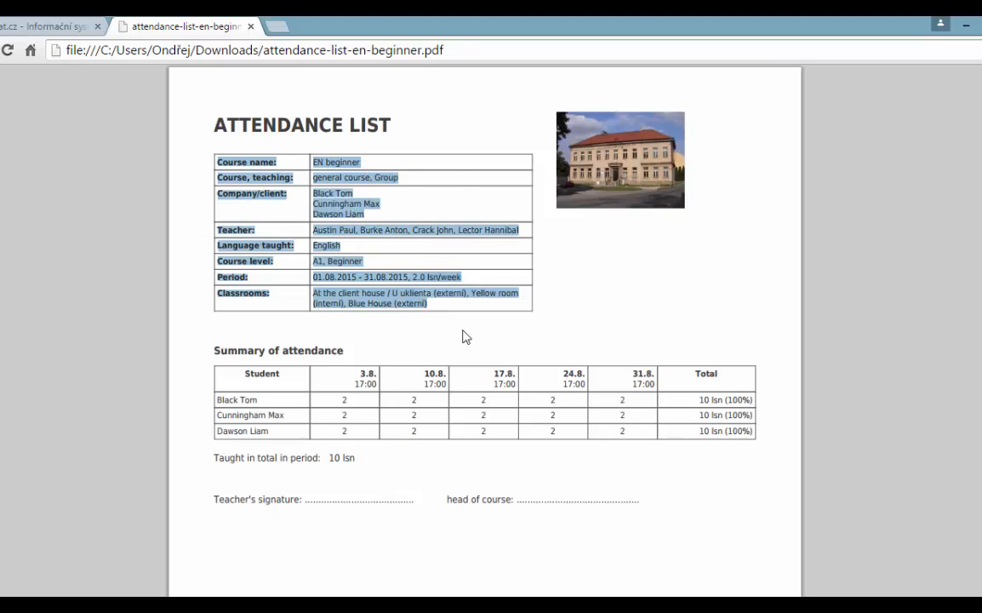
pyautogui.click(464, 337)
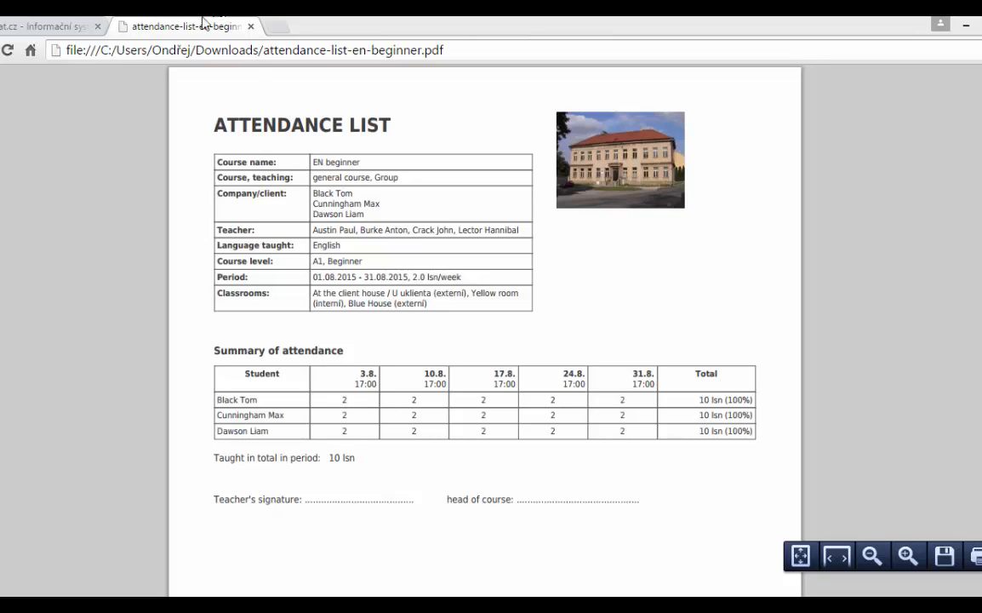
pyautogui.click(251, 26)
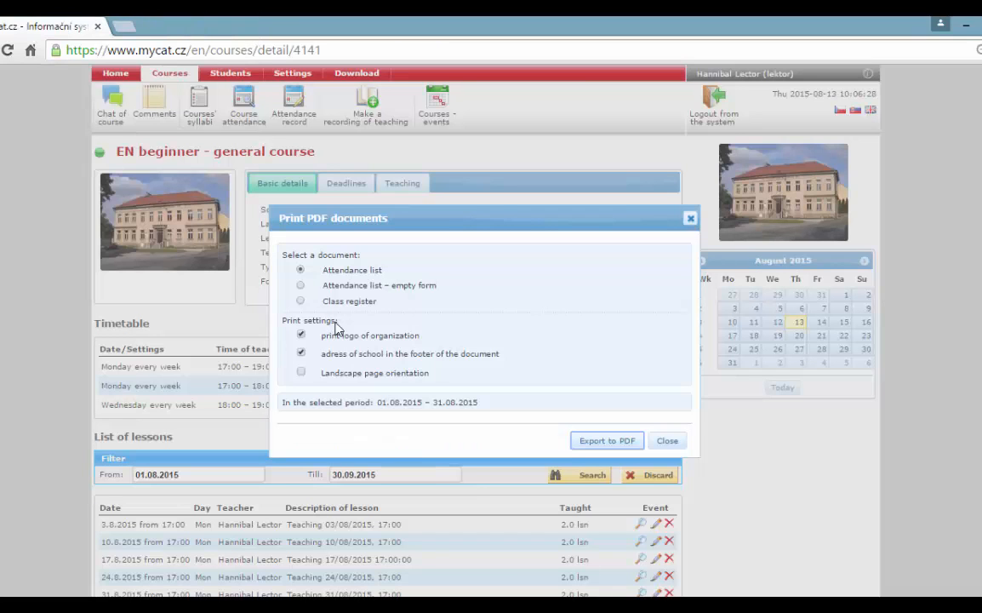
# Export the empty attendance list form for EN beginner to PDF with lesson dates and course timetables included, and open the file.
pyautogui.click(300, 286)
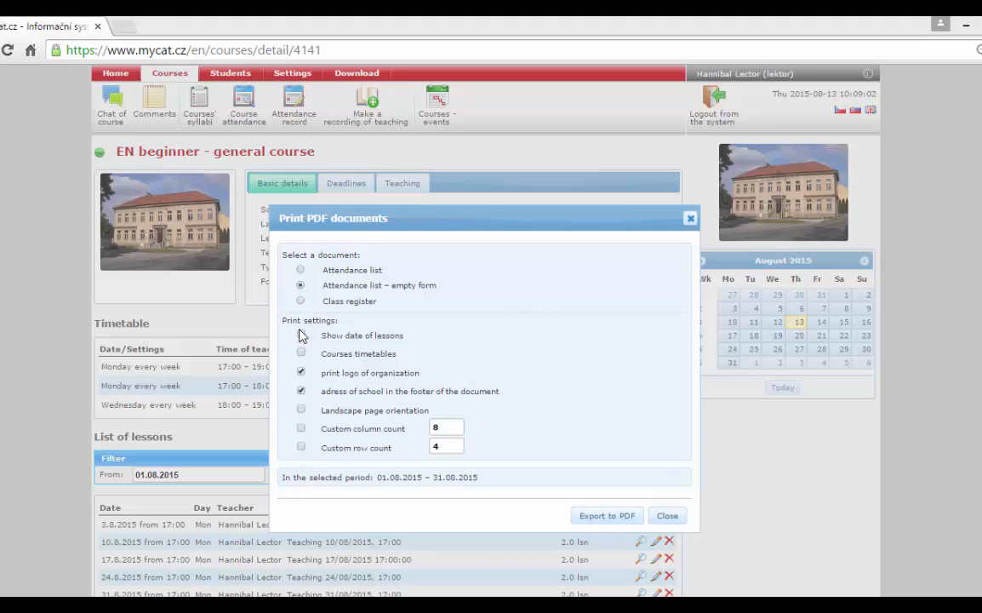
pyautogui.moveTo(336, 336); pyautogui.dragTo(403, 336)
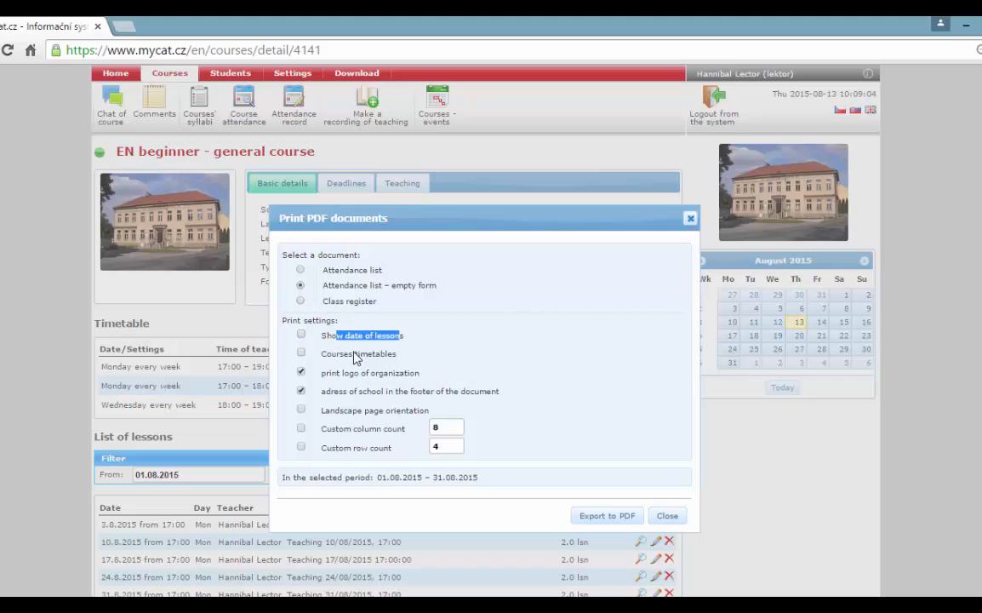
pyautogui.moveTo(324, 354); pyautogui.dragTo(397, 354)
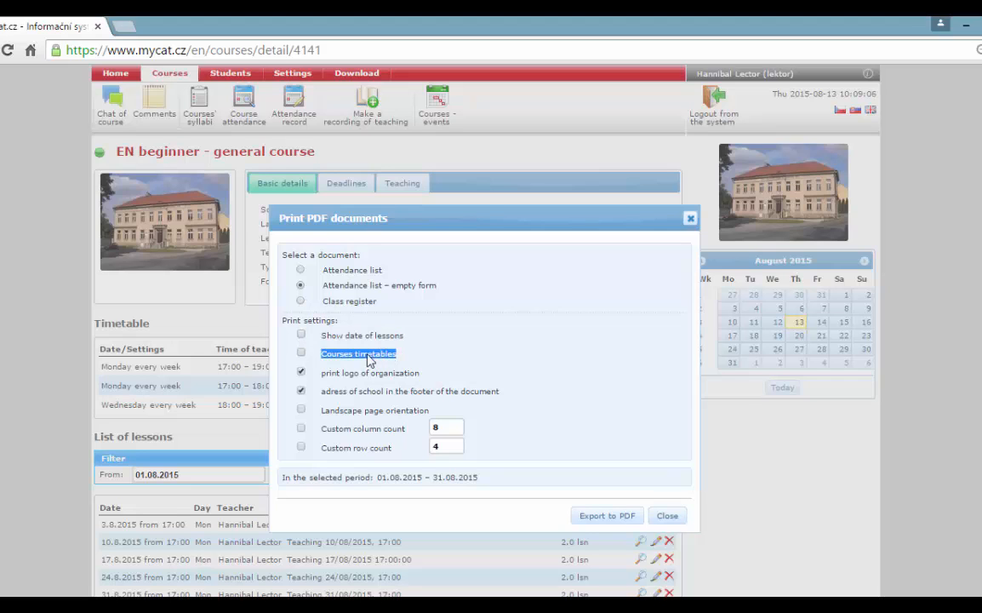
pyautogui.click(300, 334)
pyautogui.click(300, 353)
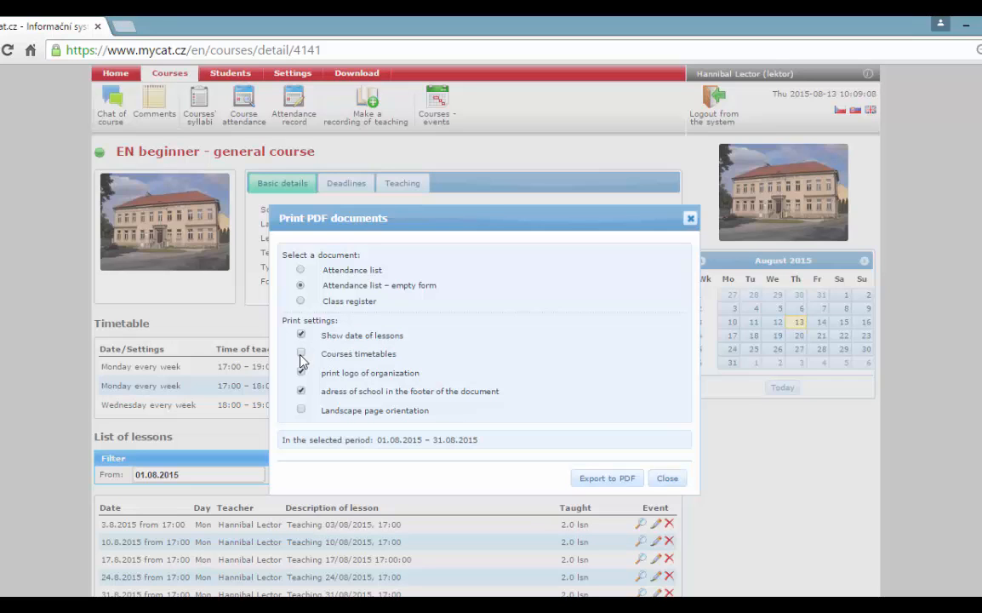
pyautogui.click(600, 482)
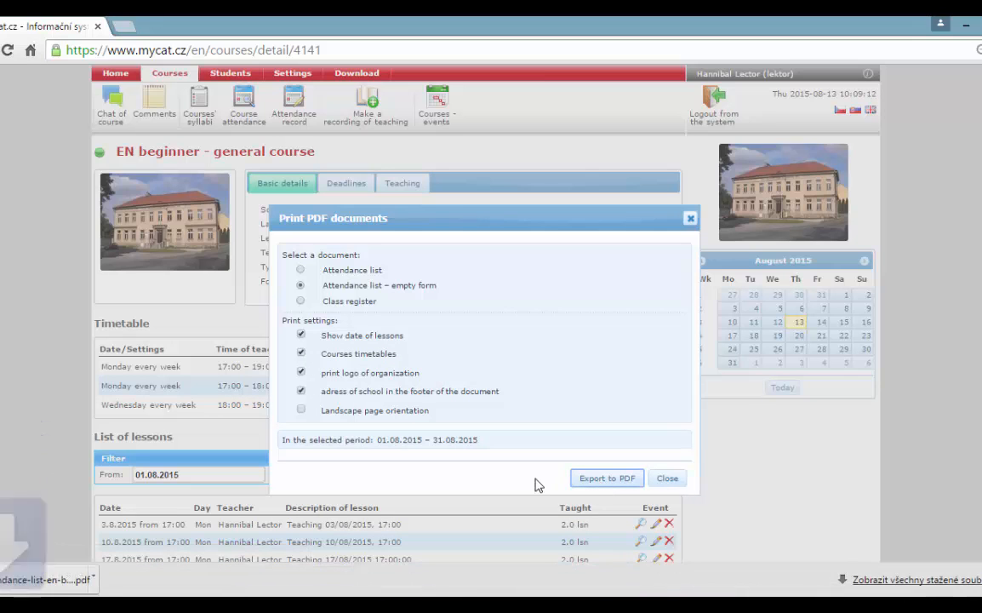
pyautogui.click(58, 586)
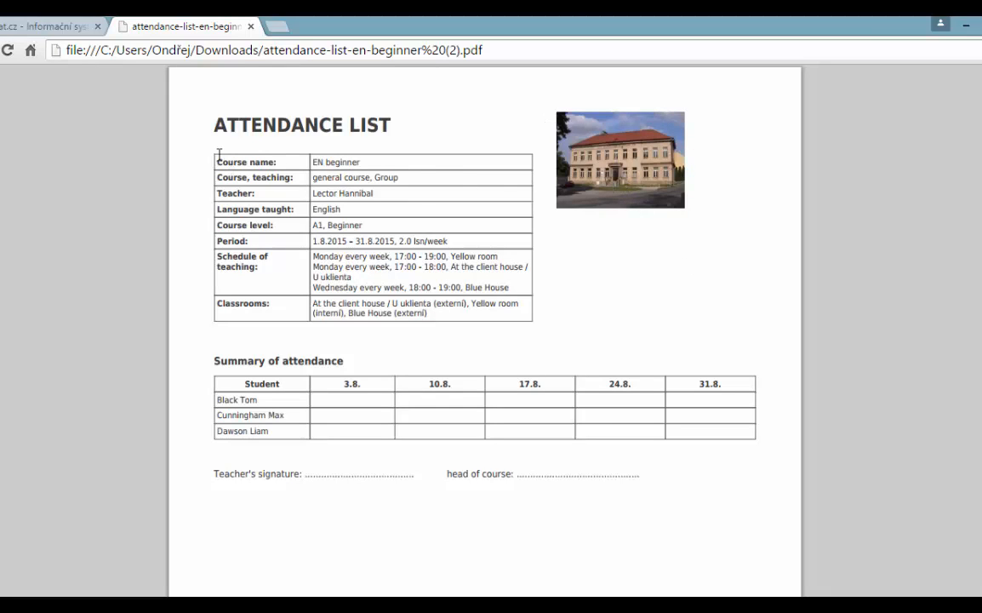
# Examine the empty form's course details, teaching schedule, student rows and lesson date columns, and close the PDF.
pyautogui.moveTo(217, 159); pyautogui.dragTo(539, 328)
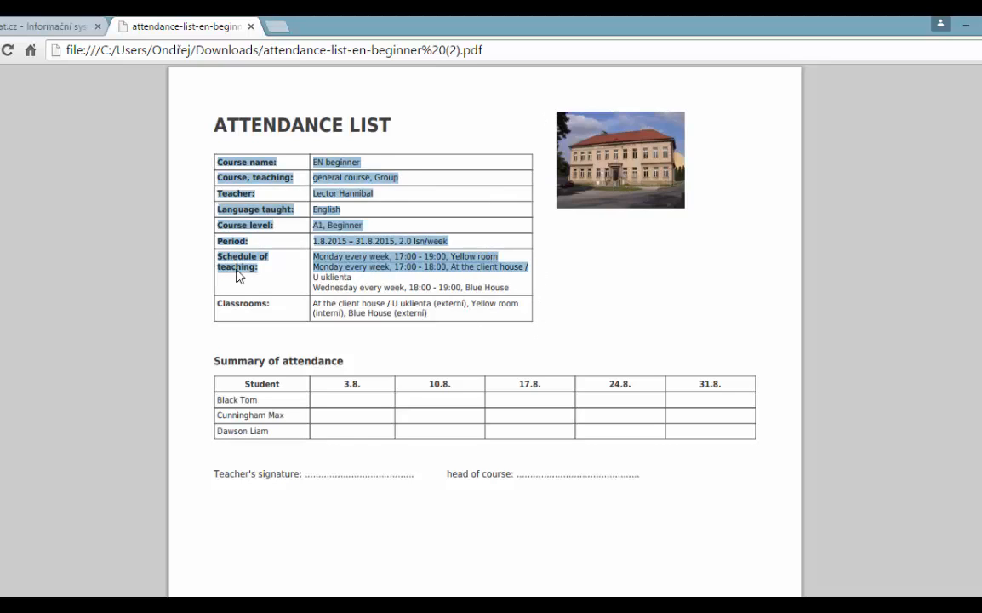
pyautogui.click(340, 281)
pyautogui.moveTo(313, 254); pyautogui.dragTo(617, 291)
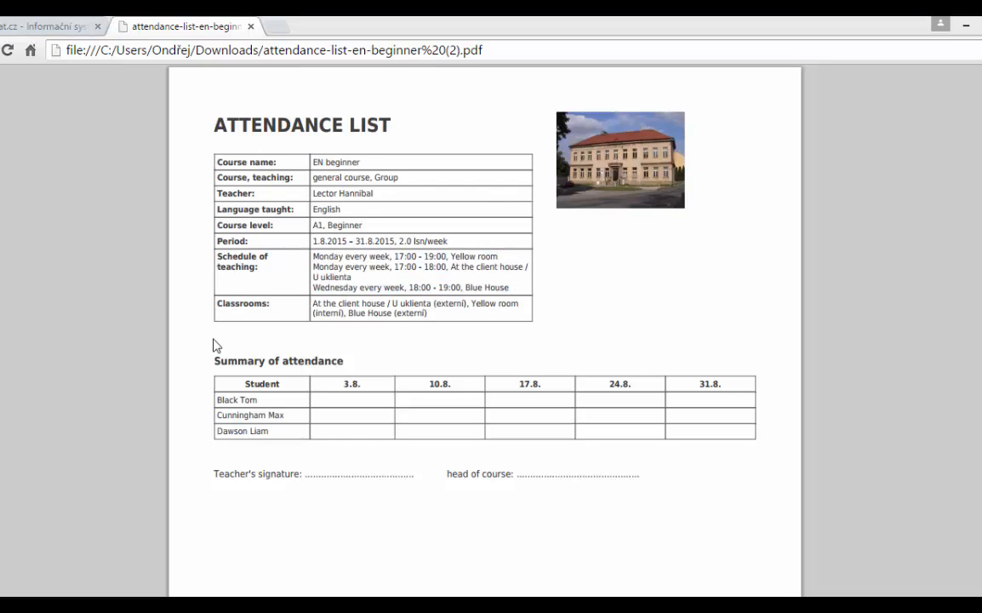
pyautogui.moveTo(212, 356); pyautogui.dragTo(385, 353)
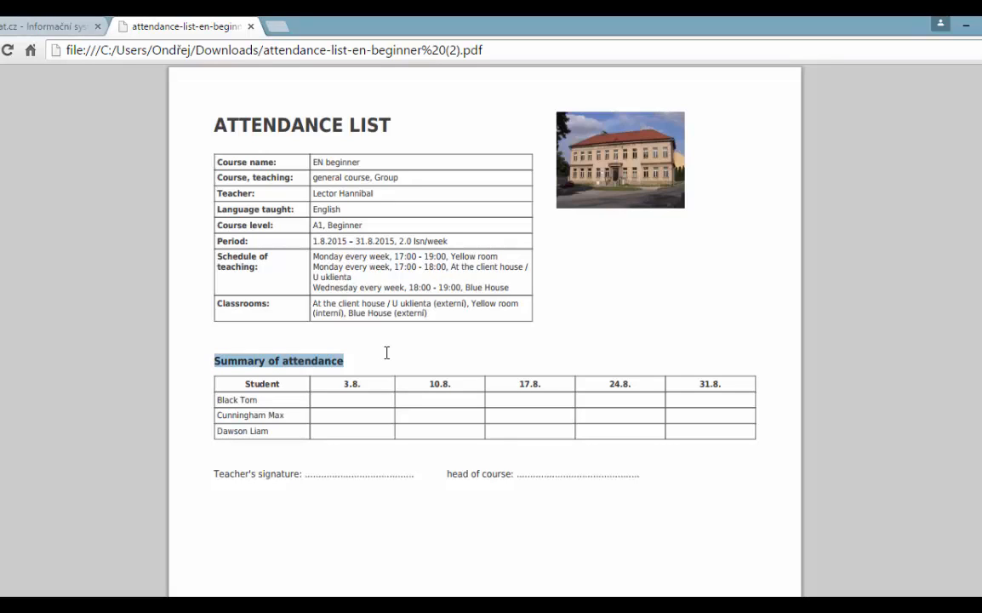
pyautogui.moveTo(219, 400); pyautogui.dragTo(260, 431)
pyautogui.moveTo(340, 388); pyautogui.dragTo(772, 397)
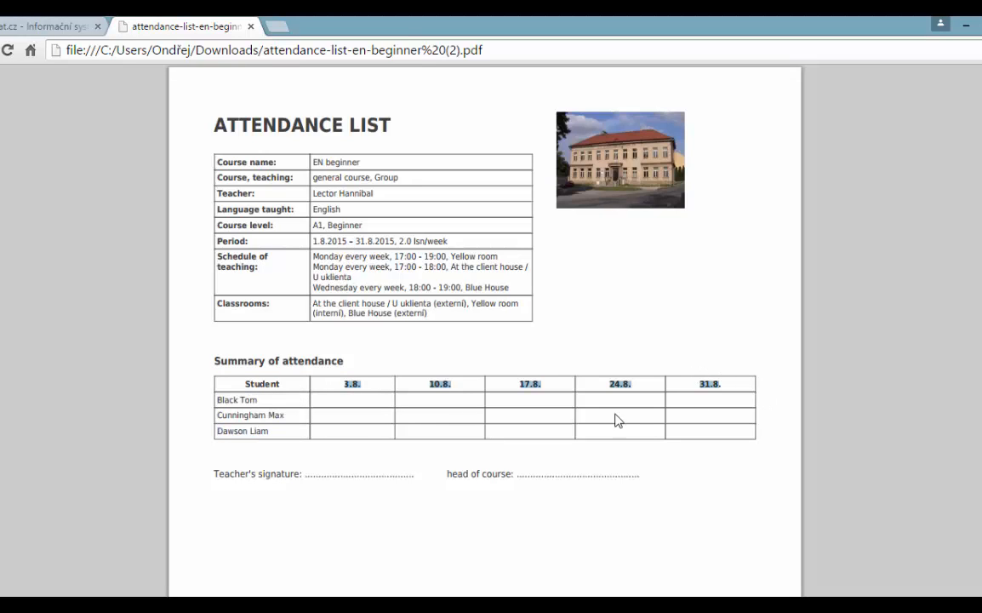
pyautogui.click(332, 404)
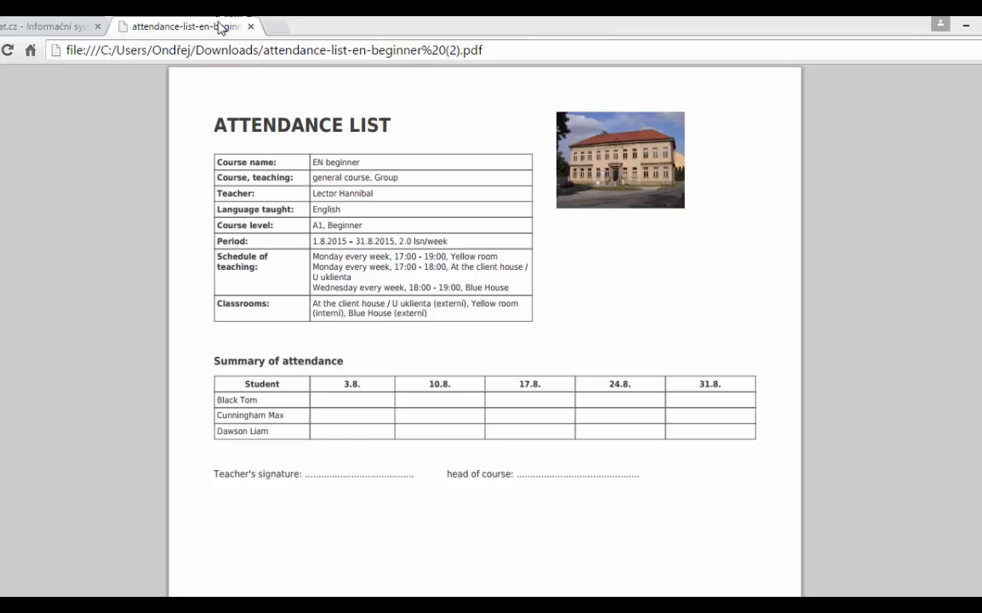
pyautogui.click(251, 28)
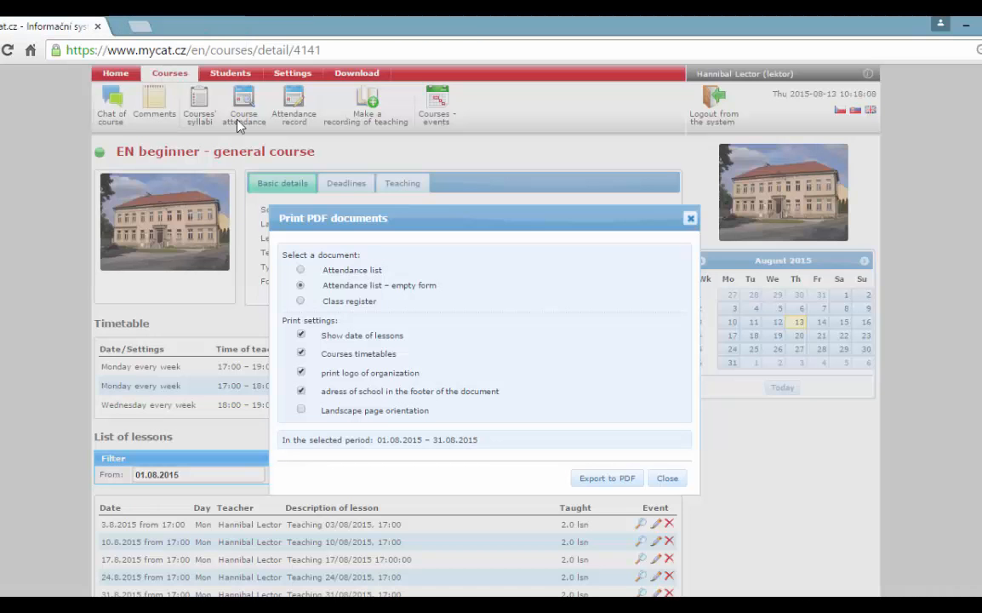
# Export the EN beginner class register for the selected August 2015 period to PDF and open the file.
pyautogui.click(300, 302)
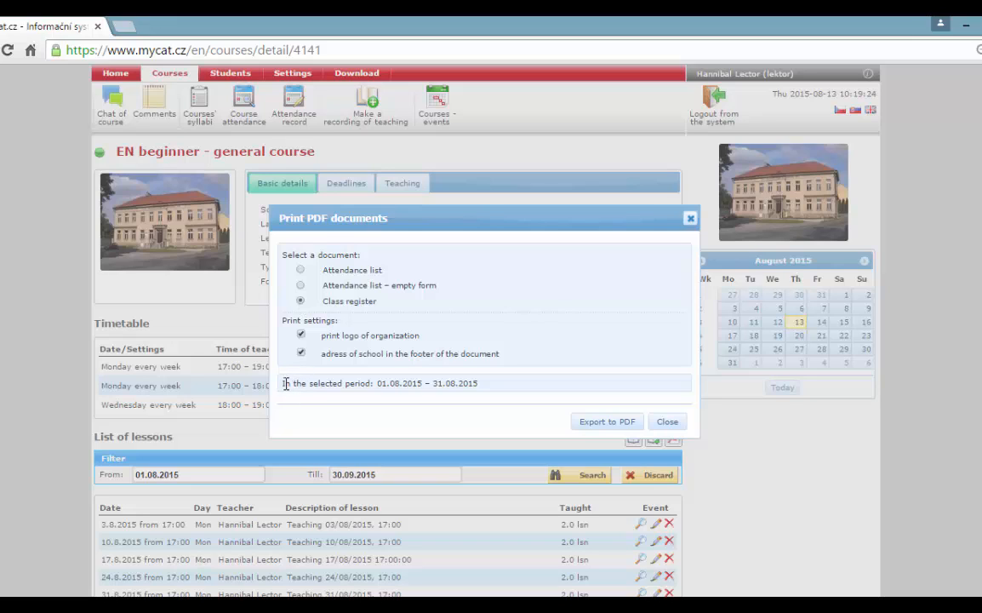
pyautogui.moveTo(285, 384); pyautogui.dragTo(496, 383)
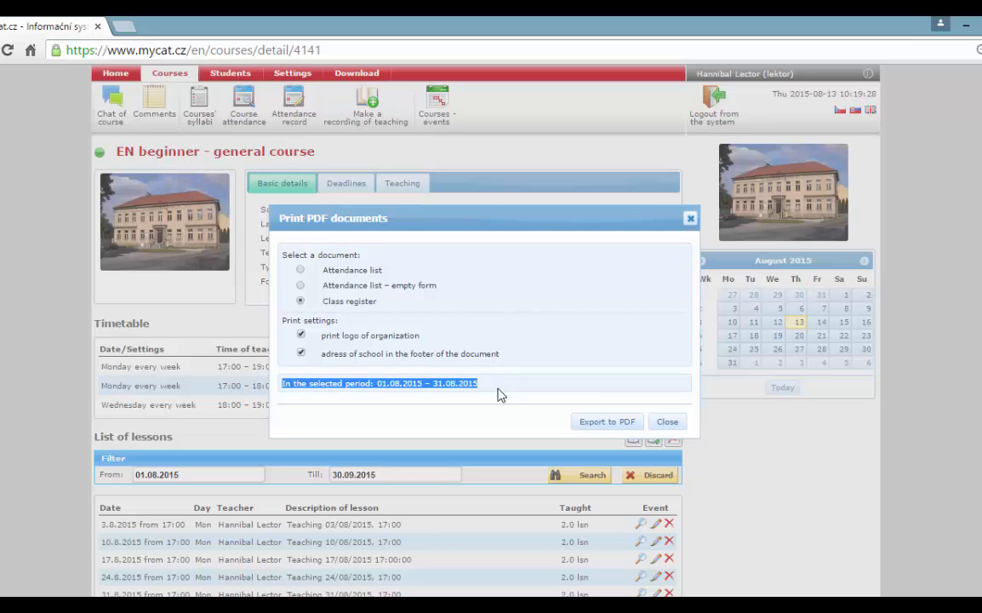
pyautogui.click(387, 399)
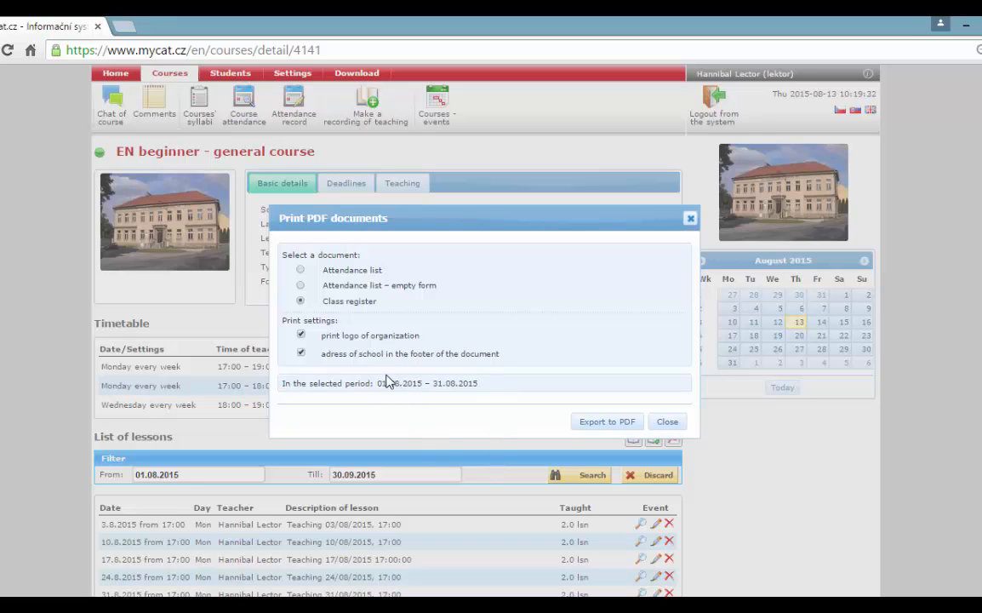
pyautogui.click(602, 426)
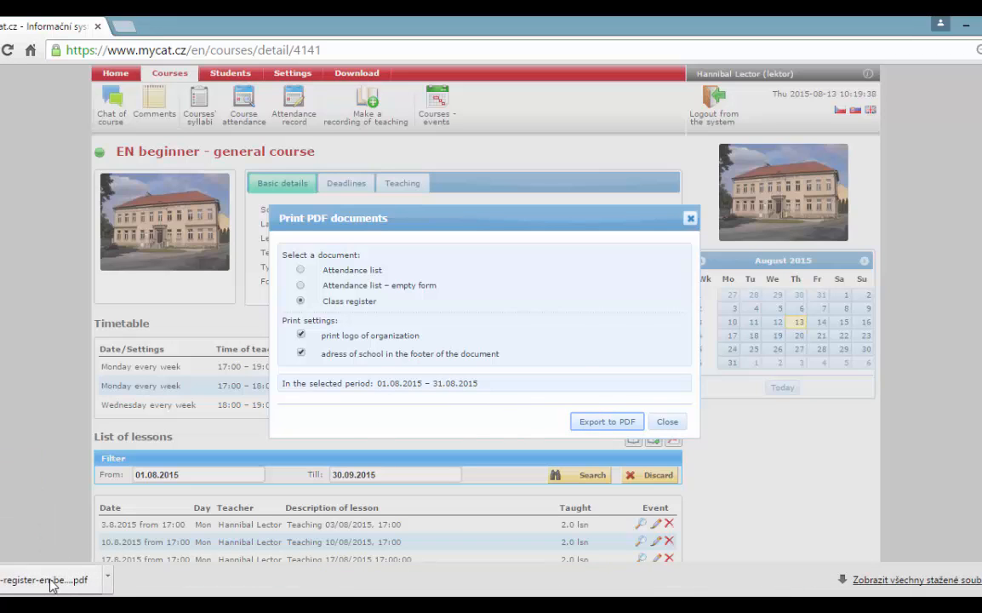
pyautogui.click(53, 584)
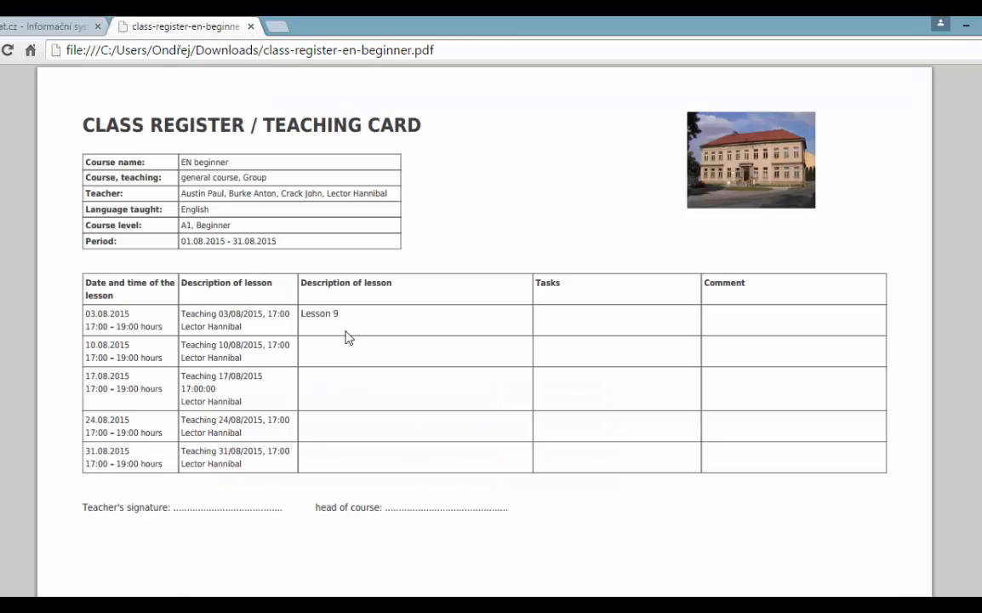
# Examine the class register's lesson date, description, tasks and comment columns, and close the PDF.
pyautogui.moveTo(299, 320); pyautogui.dragTo(386, 323)
pyautogui.click(383, 326)
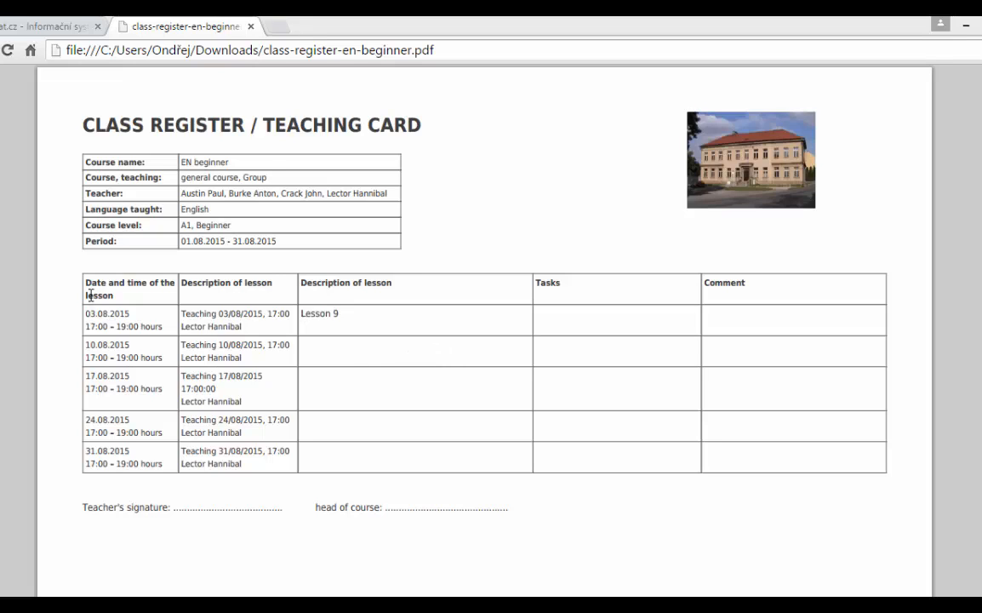
pyautogui.moveTo(91, 290); pyautogui.dragTo(151, 292)
pyautogui.moveTo(88, 318); pyautogui.dragTo(377, 317)
pyautogui.click(322, 292)
pyautogui.click(372, 323)
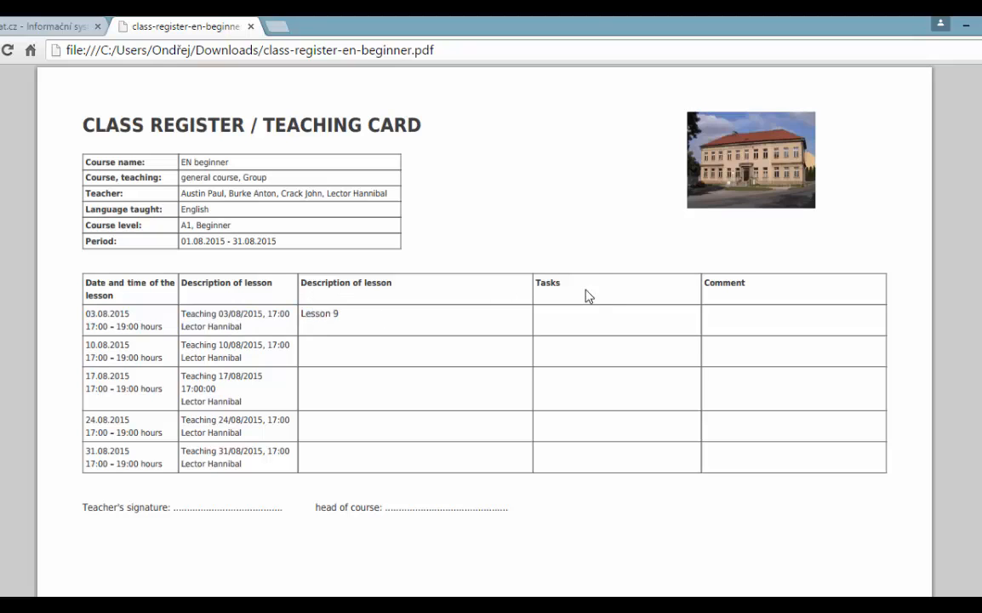
pyautogui.moveTo(536, 283); pyautogui.dragTo(590, 285)
pyautogui.moveTo(704, 283); pyautogui.dragTo(778, 283)
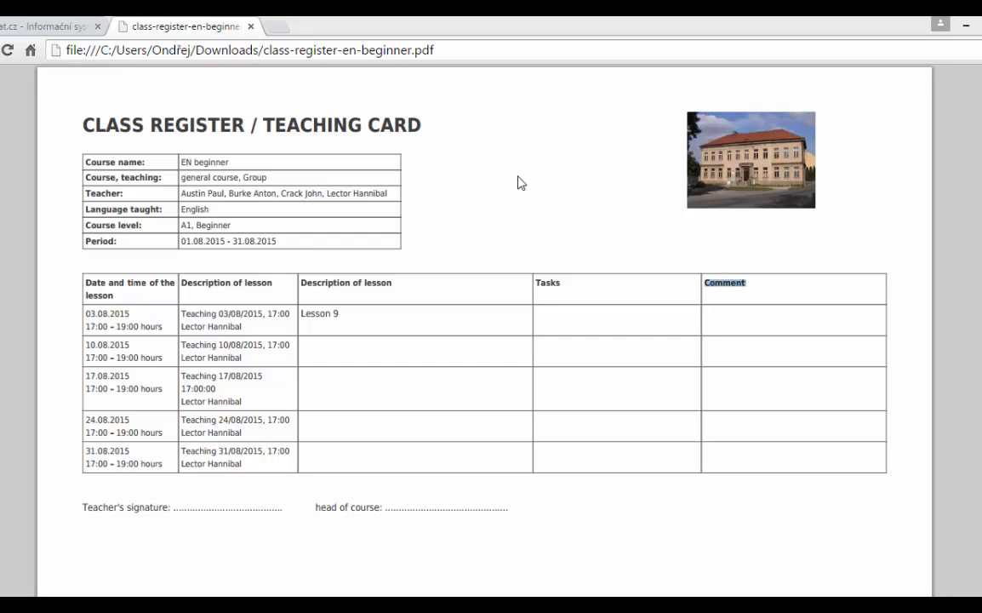
pyautogui.click(251, 28)
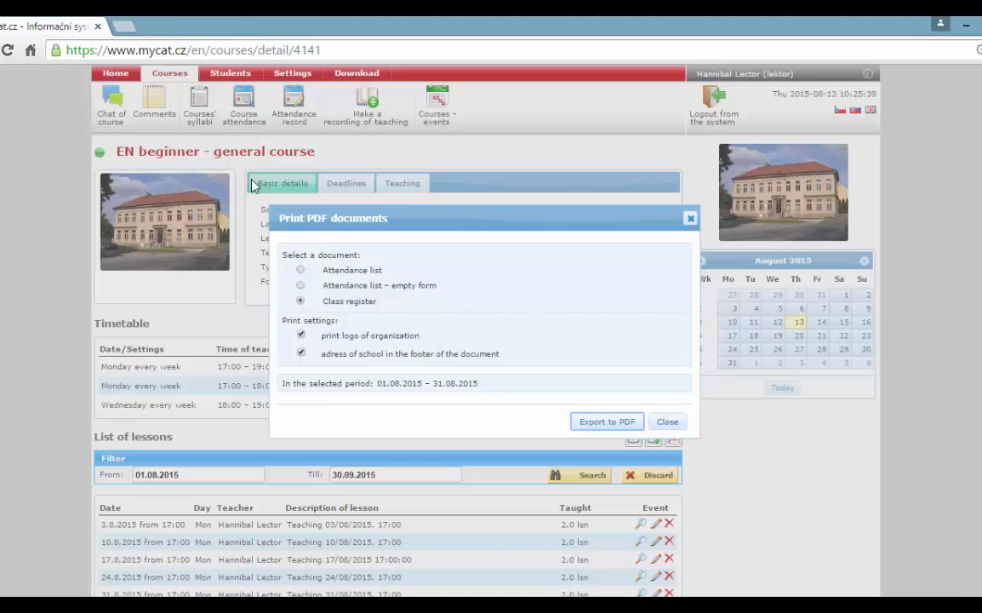
# Filter the EN beginner list of lessons from 01.09.2015 and check the selected period in the PDF print settings.
pyautogui.scroll(-1, 587, 423)
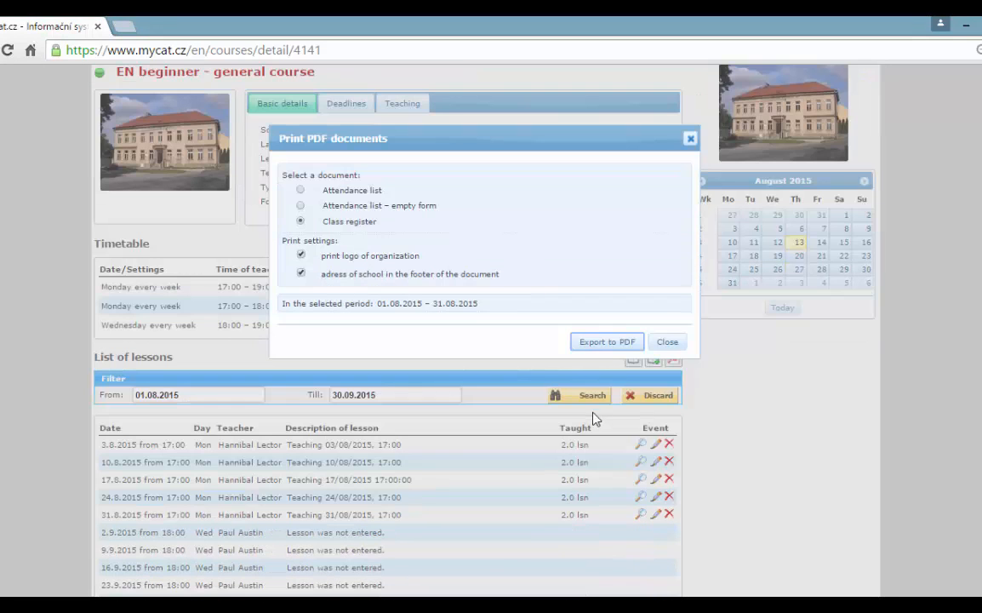
pyautogui.click(664, 343)
pyautogui.scroll(-1, 511, 329)
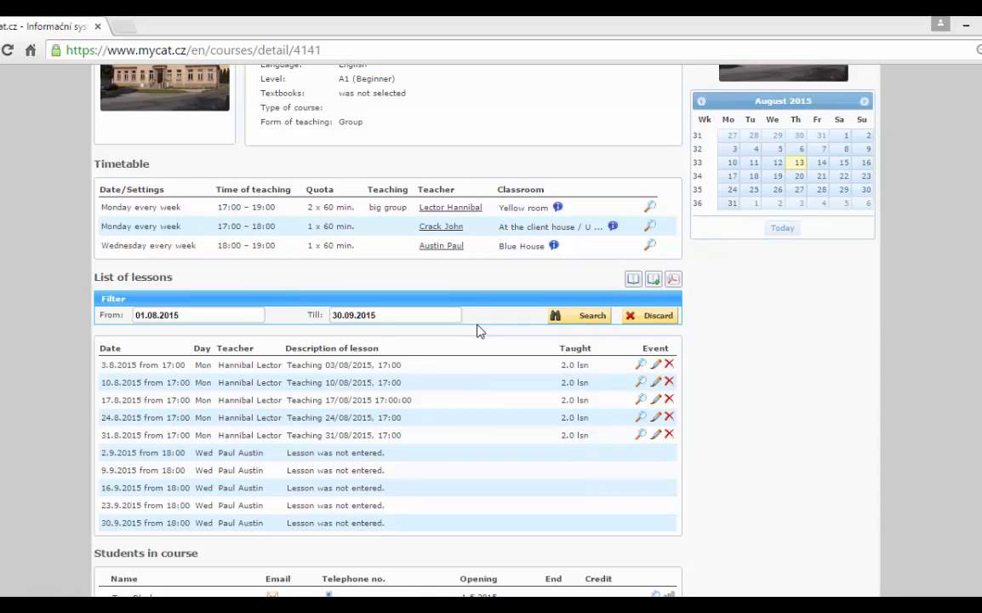
pyautogui.click(197, 318)
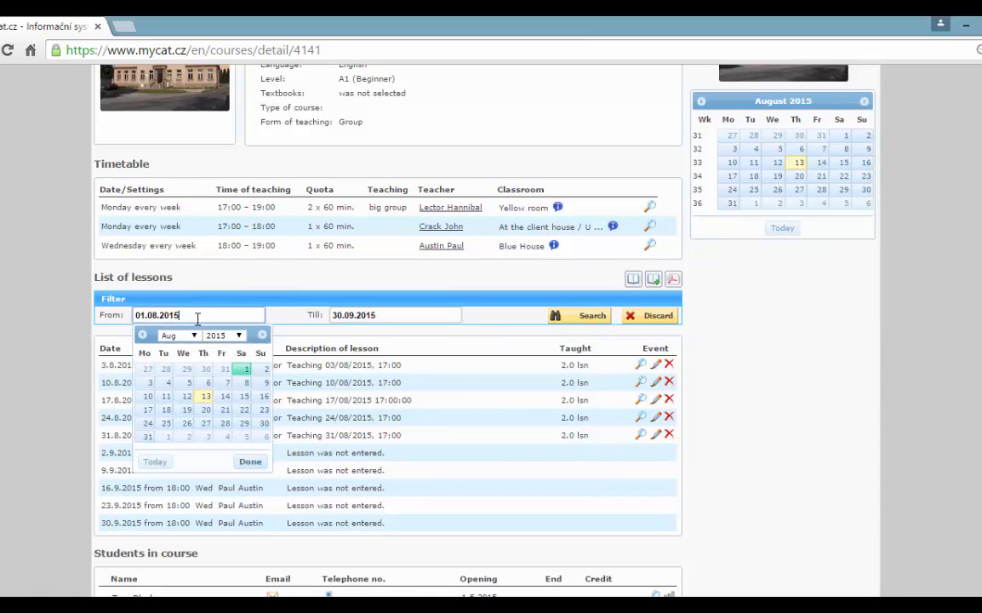
pyautogui.click(263, 336)
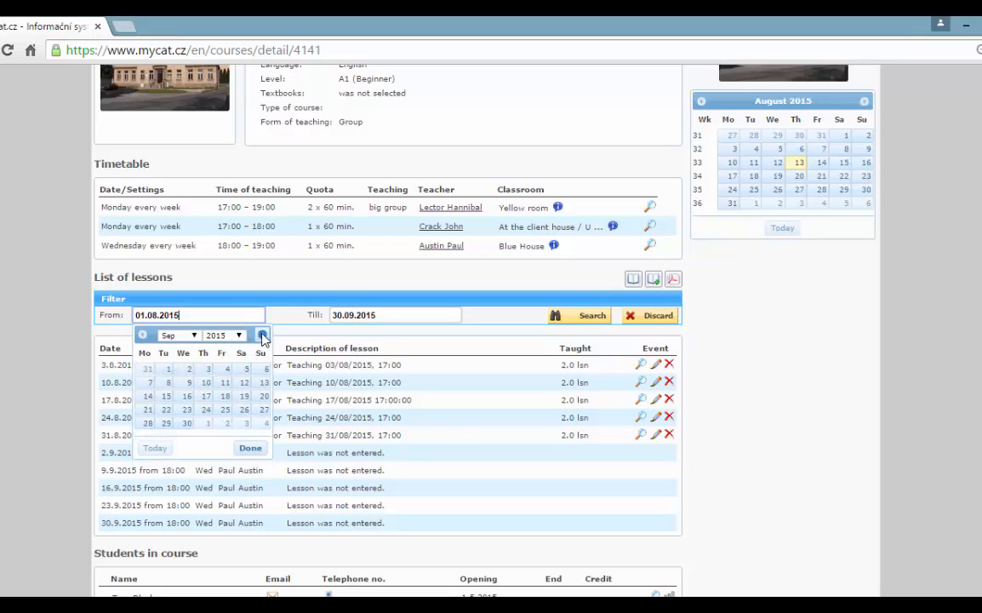
pyautogui.click(167, 372)
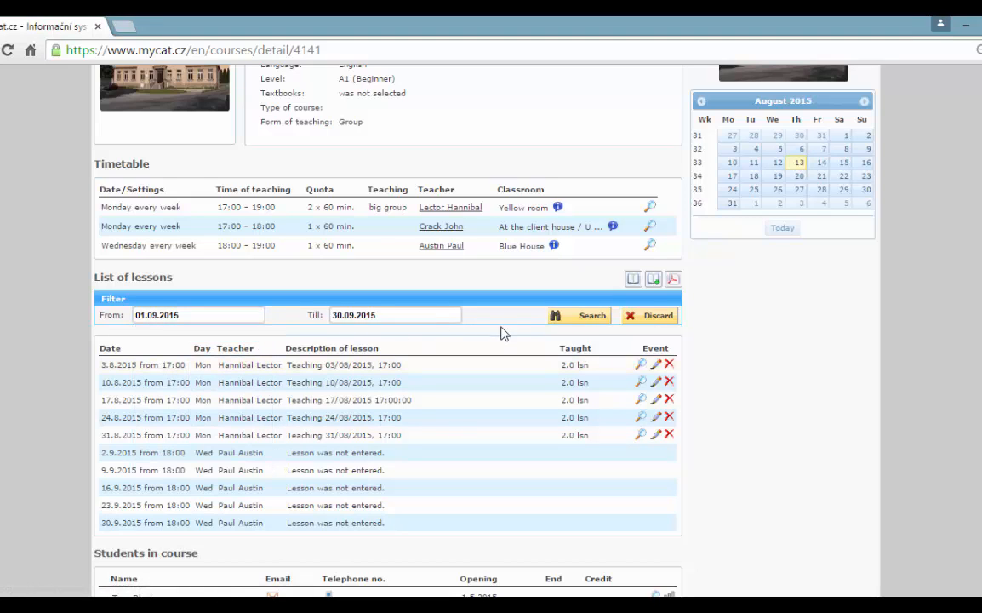
pyautogui.click(592, 318)
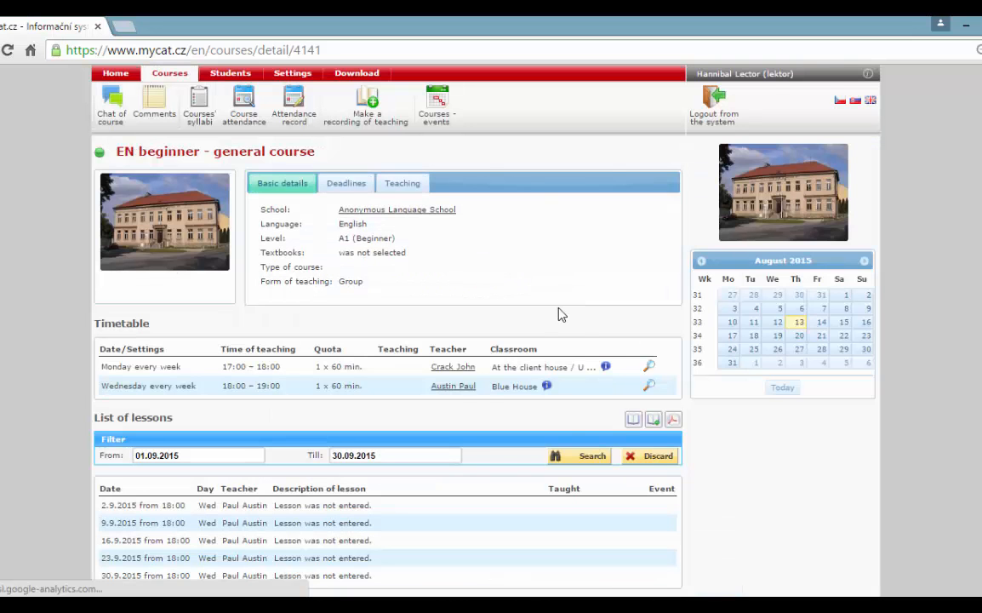
pyautogui.click(671, 425)
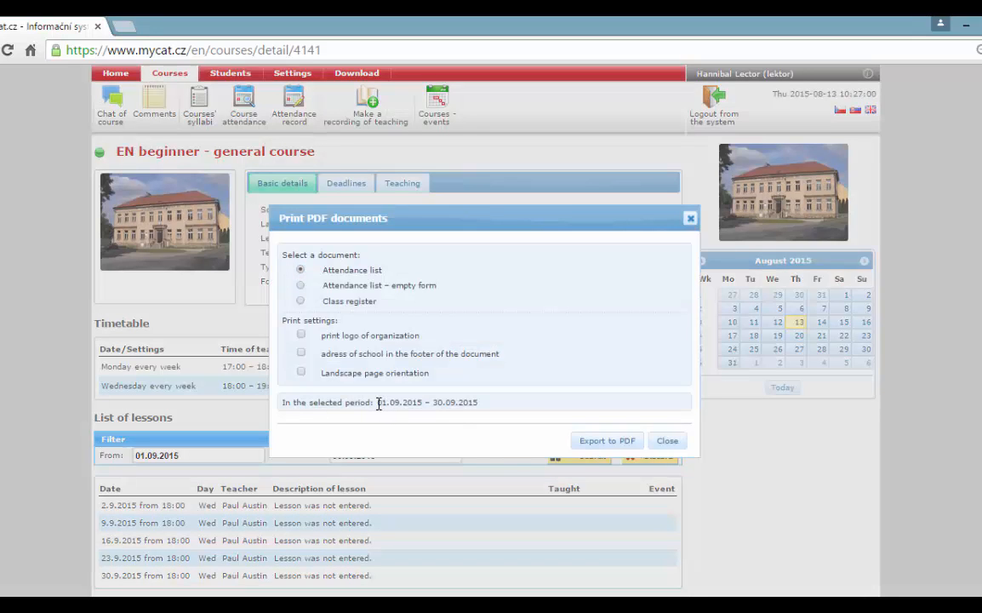
pyautogui.moveTo(379, 403); pyautogui.dragTo(479, 422)
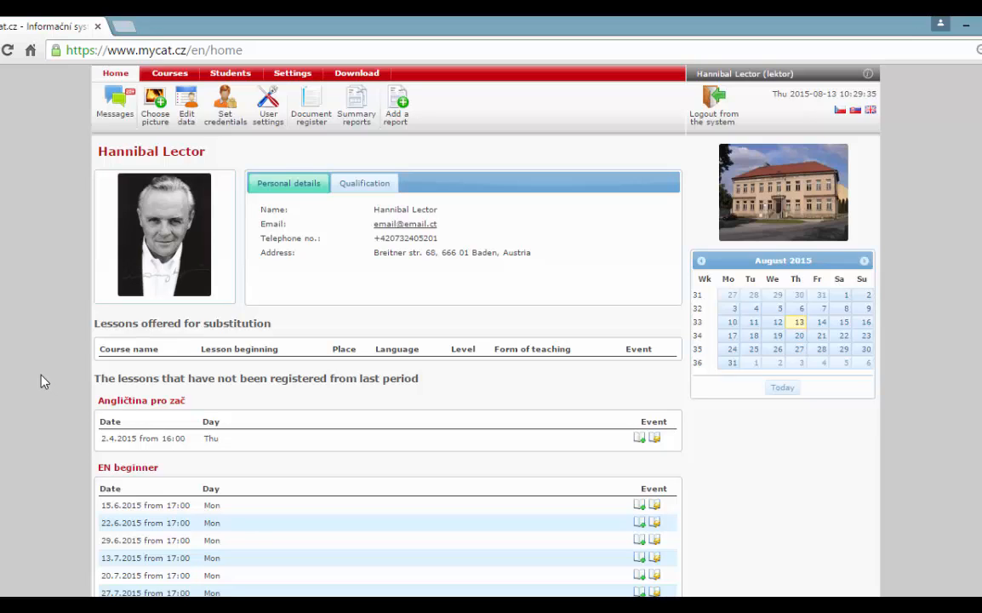
# Start a new student test record for the first listed student, with course EN C1 ABC Computers and category Final.
pyautogui.click(230, 81)
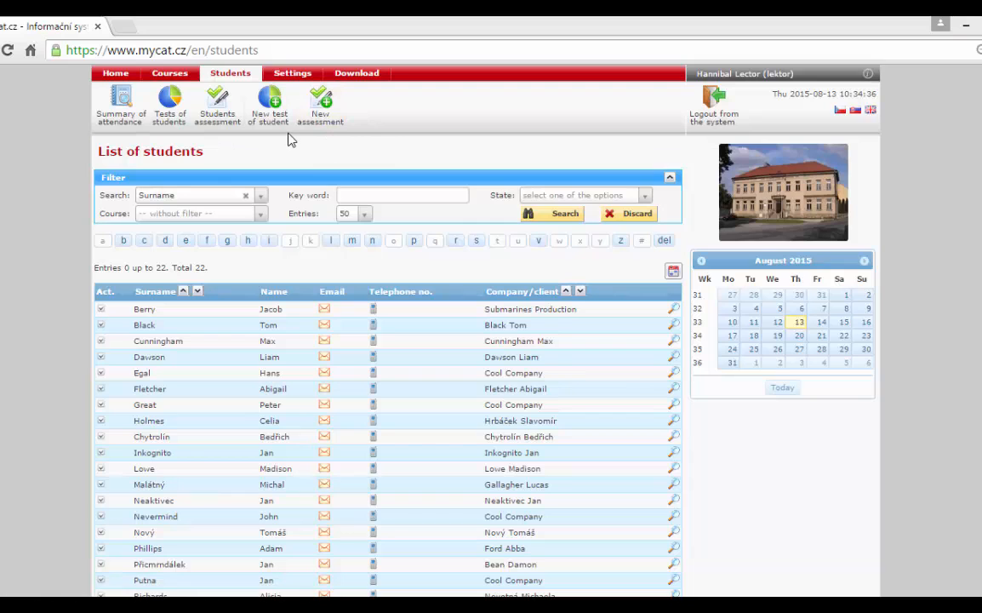
pyautogui.click(264, 104)
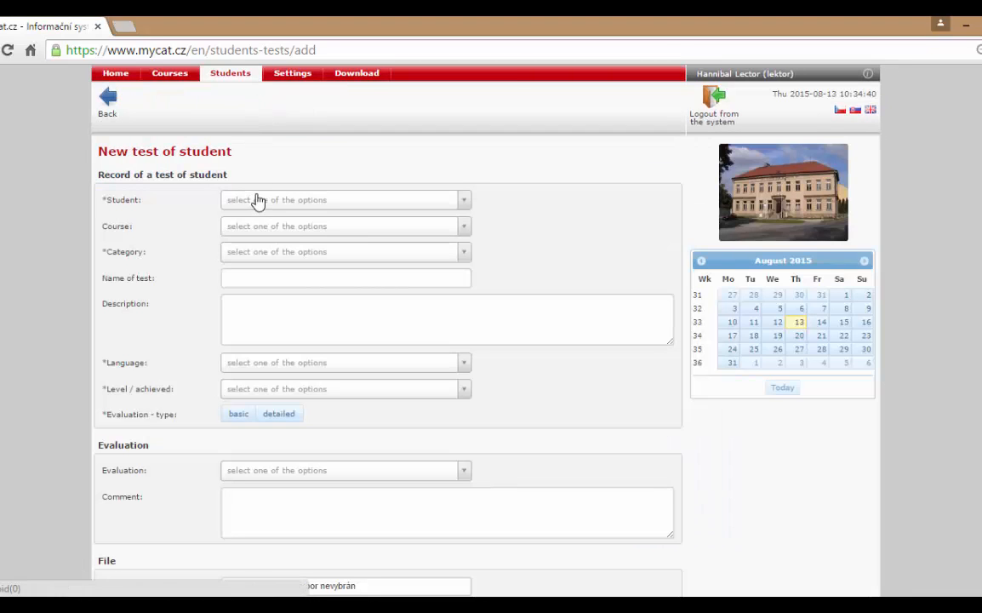
pyautogui.click(256, 200)
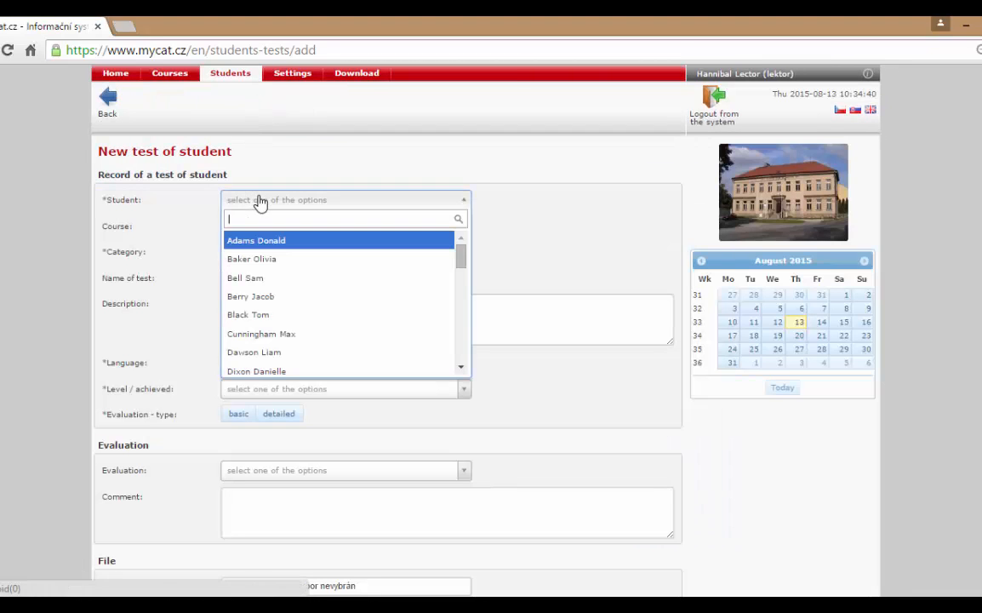
pyautogui.click(297, 243)
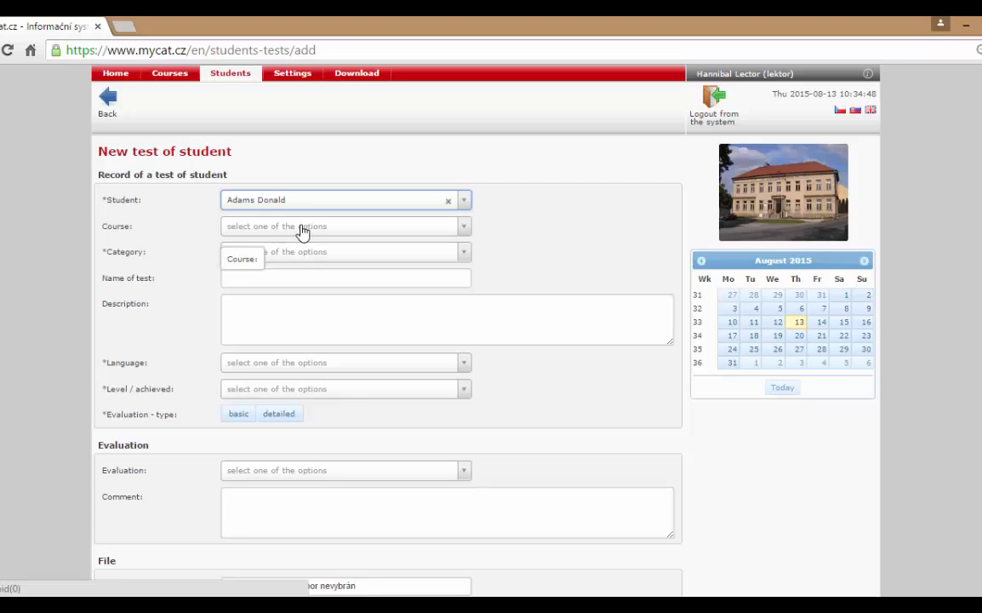
pyautogui.click(302, 229)
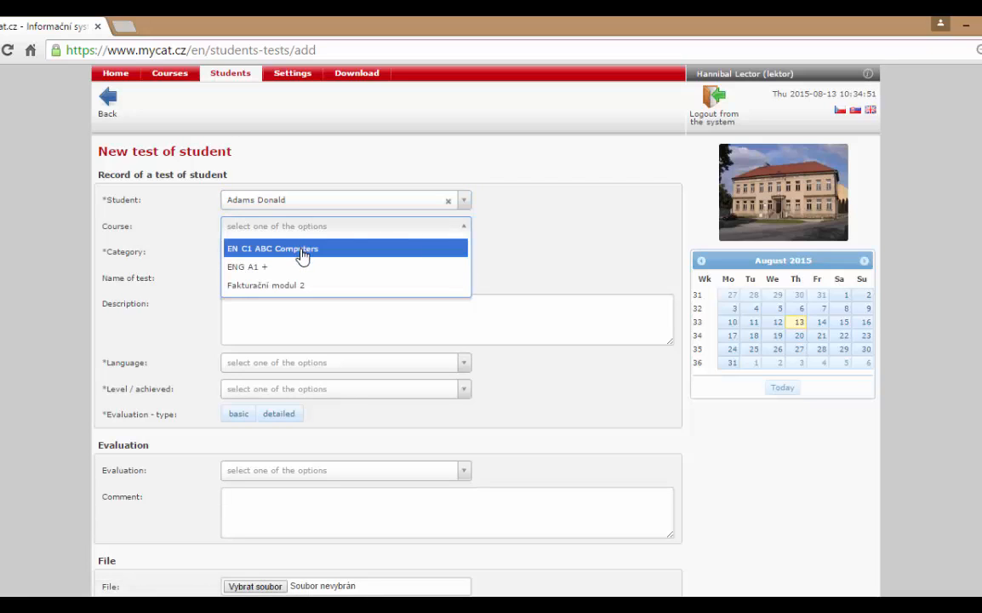
pyautogui.click(302, 251)
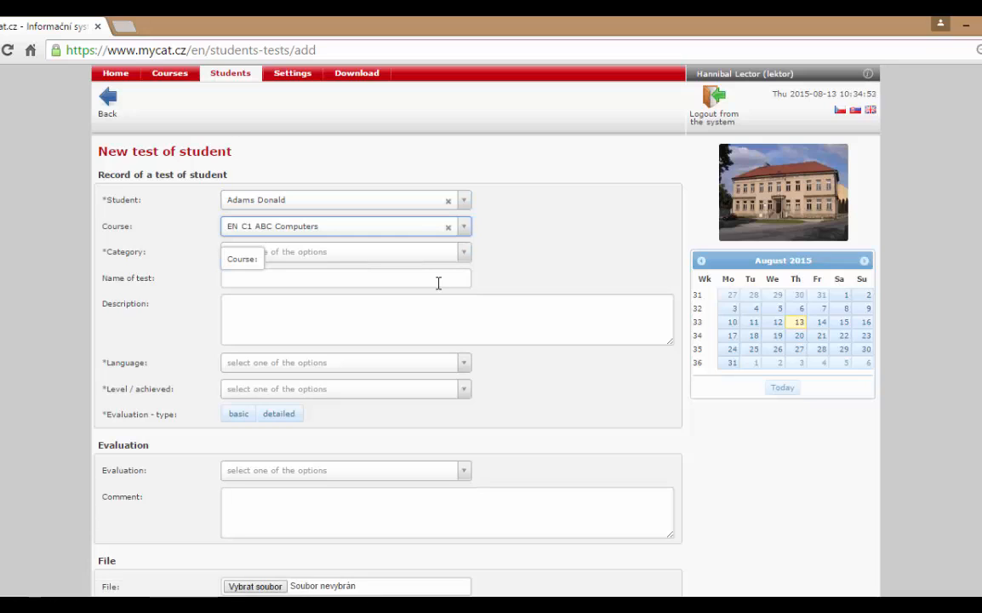
pyautogui.click(336, 260)
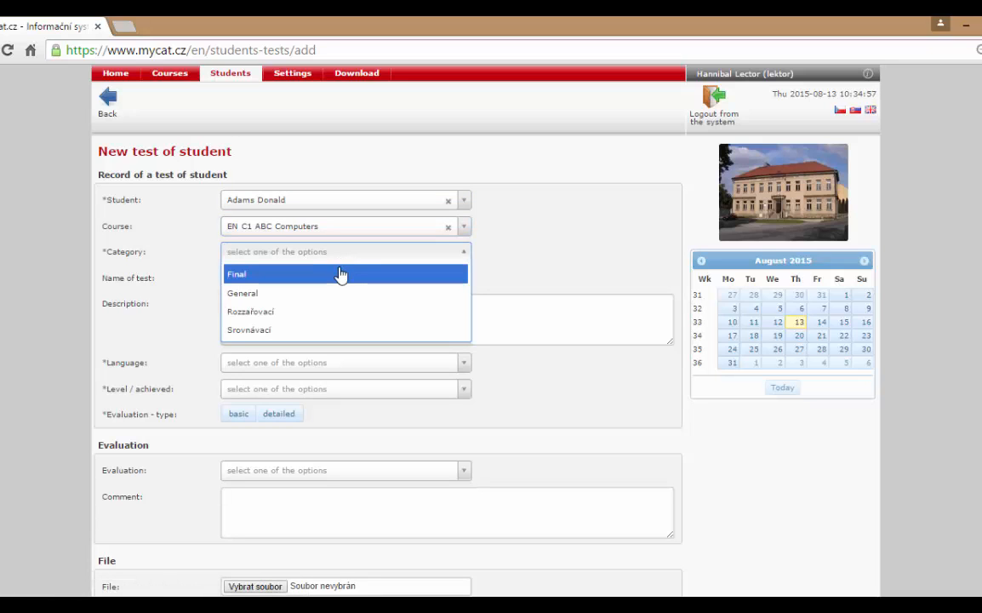
pyautogui.click(336, 274)
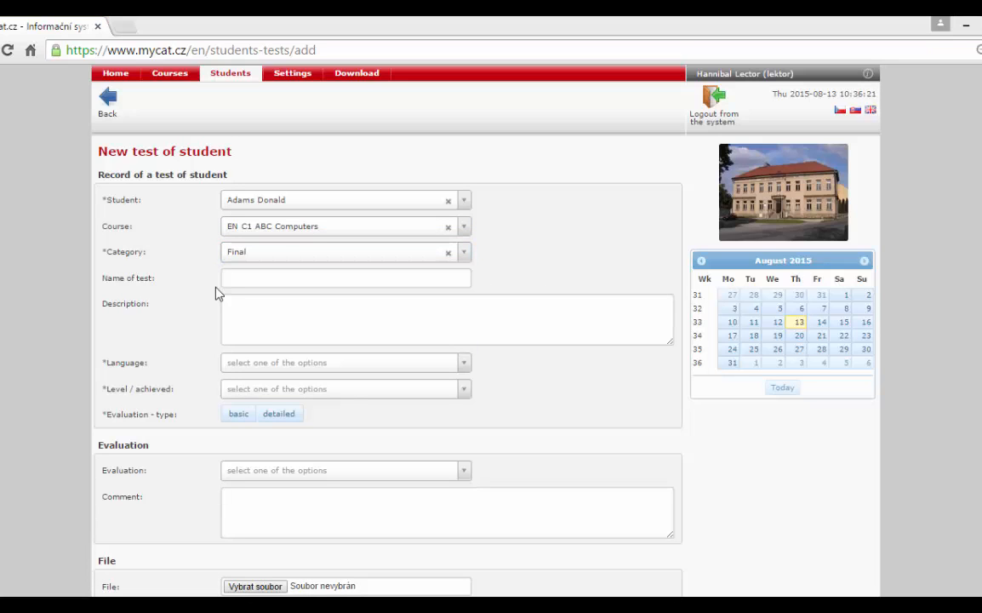
# Set the test's language to EN – English and the achieved level to A1, Beginner, leaving name and description blank.
pyautogui.click(232, 277)
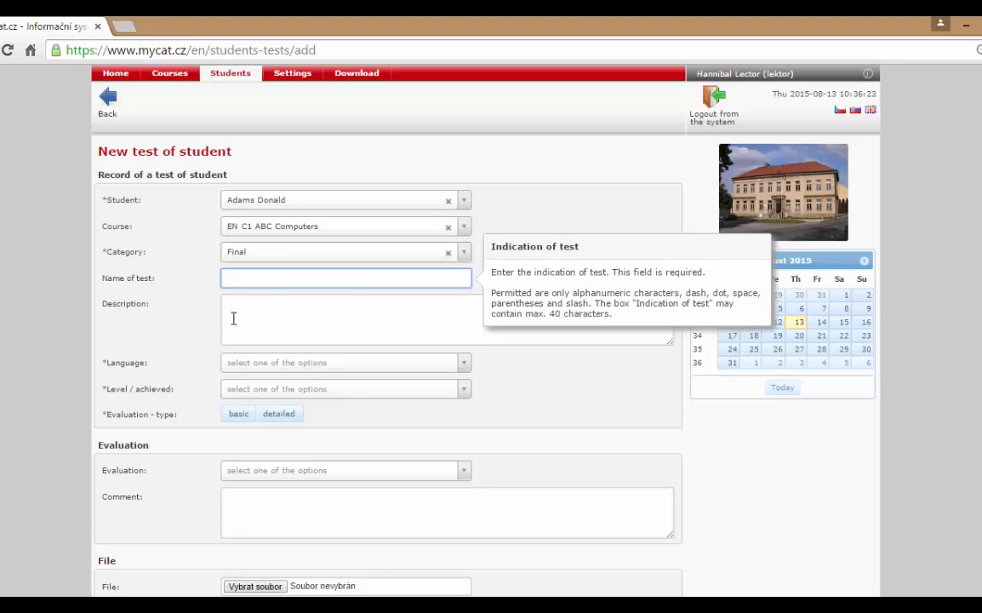
pyautogui.click(233, 315)
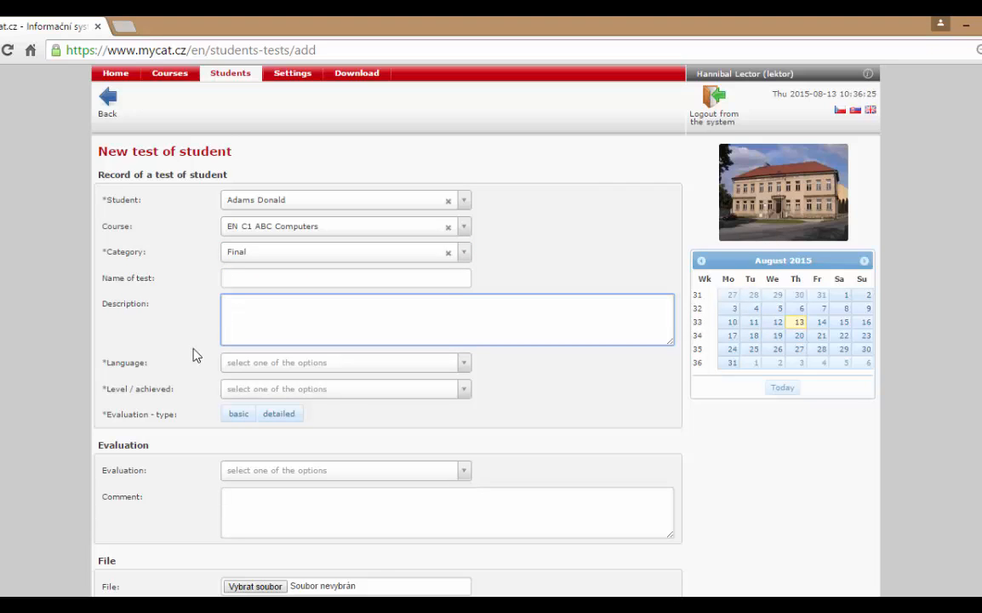
pyautogui.click(258, 366)
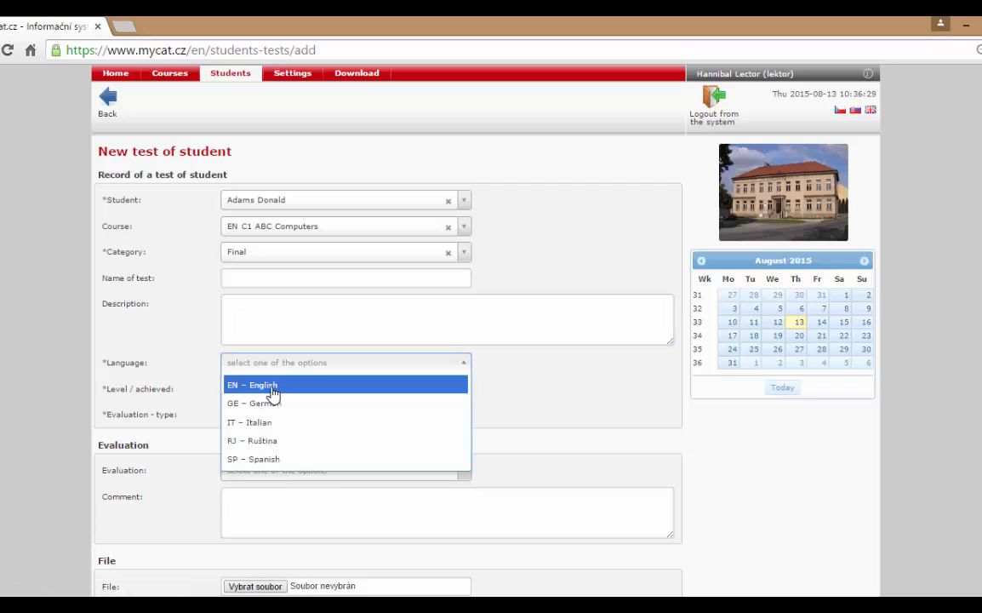
pyautogui.click(269, 388)
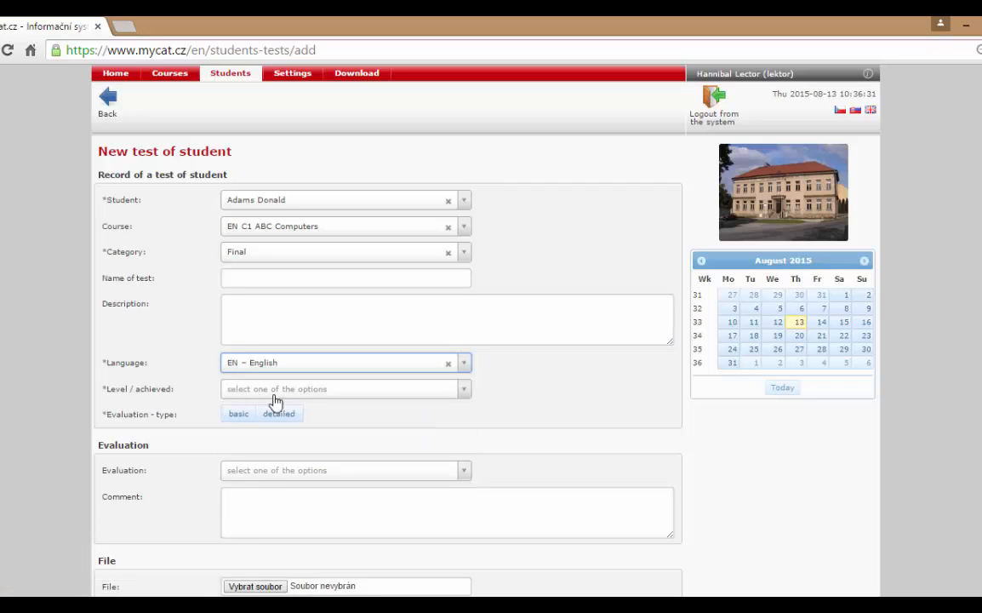
pyautogui.click(341, 398)
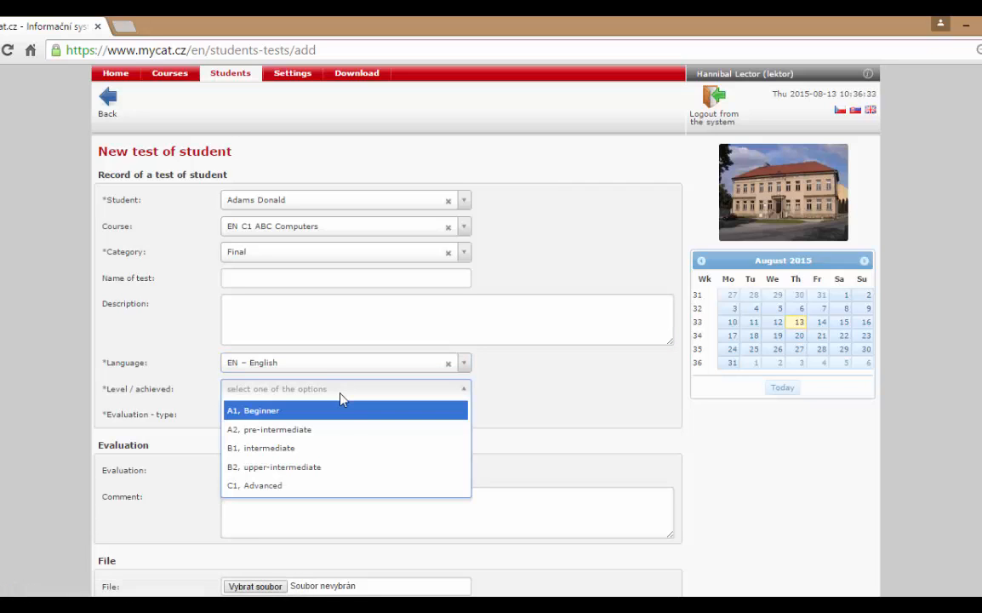
pyautogui.click(340, 414)
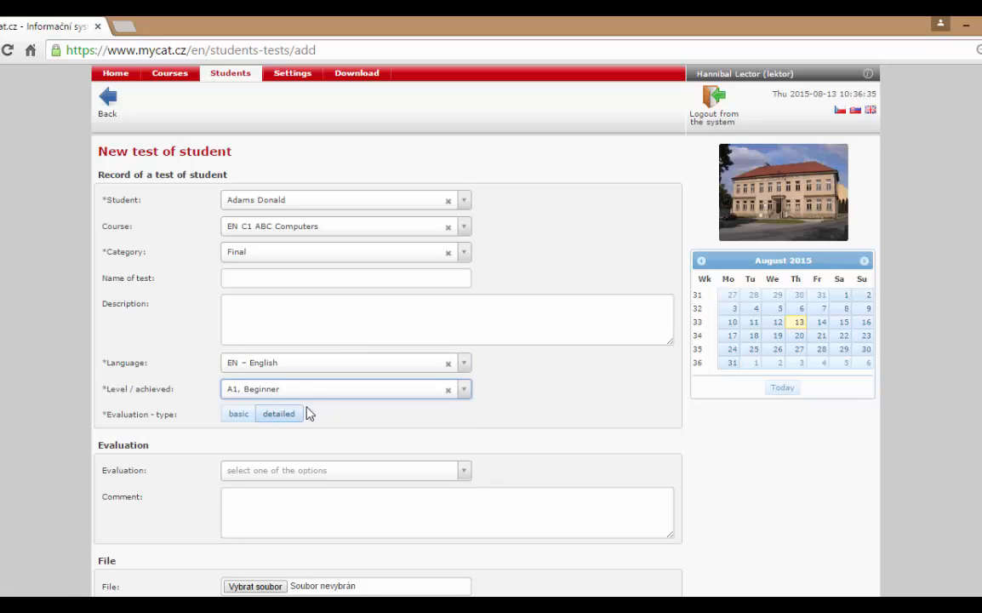
pyautogui.click(322, 396)
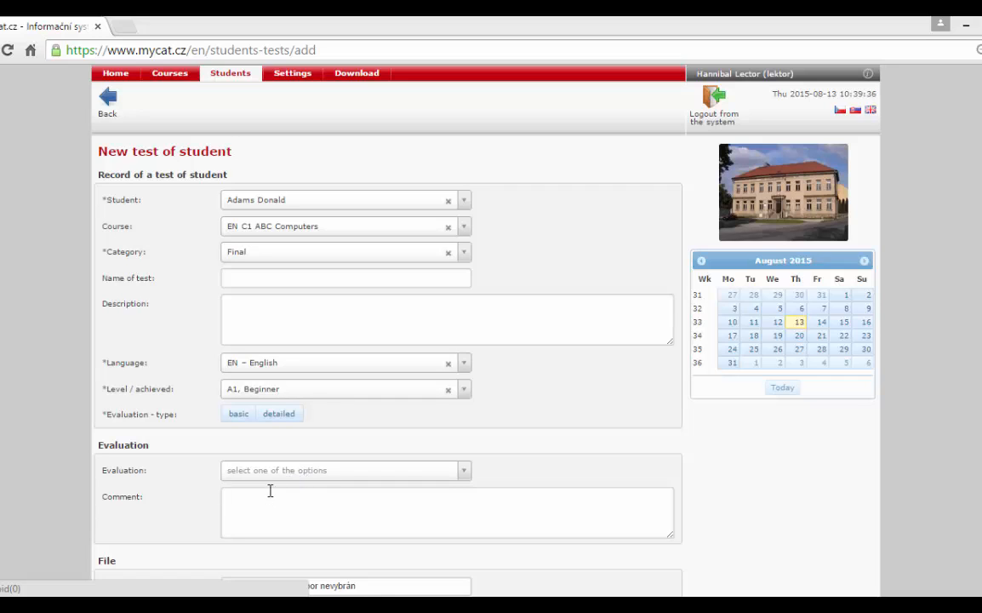
# Choose basic evaluation with a maximum of 60 points, a score of 30 and the evaluation failed.
pyautogui.click(242, 417)
pyautogui.scroll(-1, 168, 441)
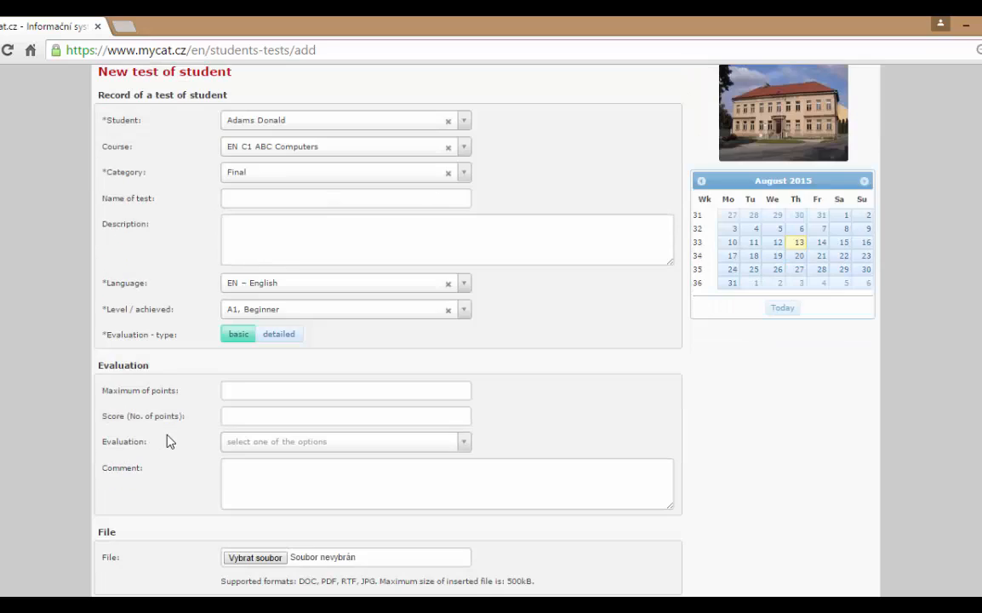
pyautogui.click(242, 393)
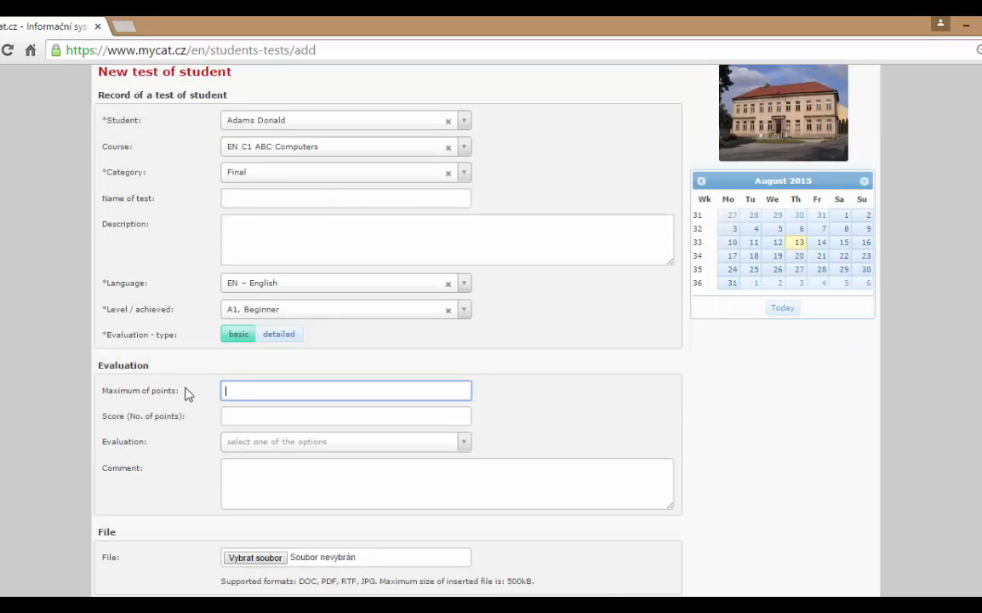
pyautogui.write('60')
pyautogui.click(248, 417)
pyautogui.write('30')
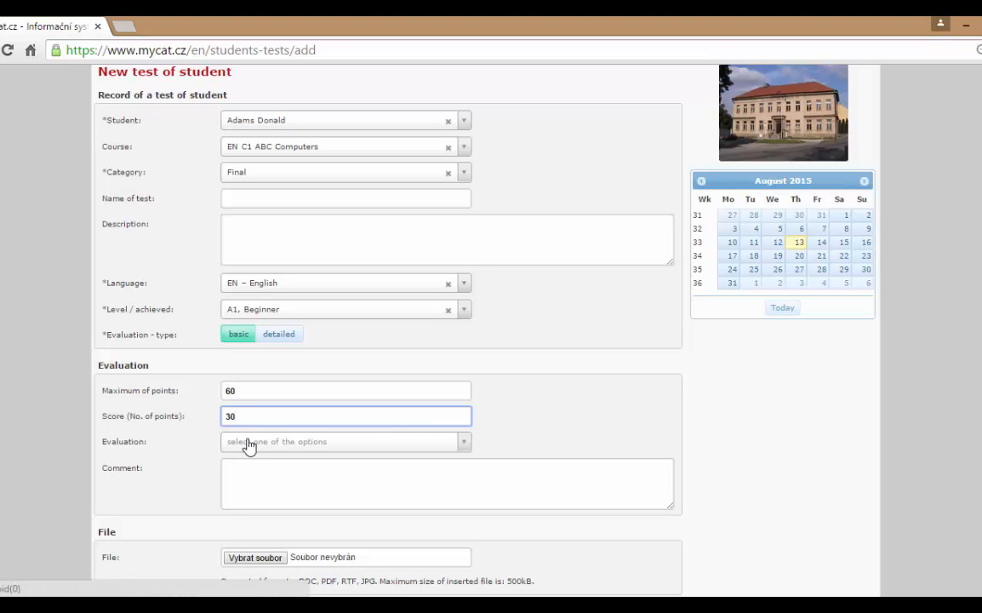
pyautogui.click(249, 443)
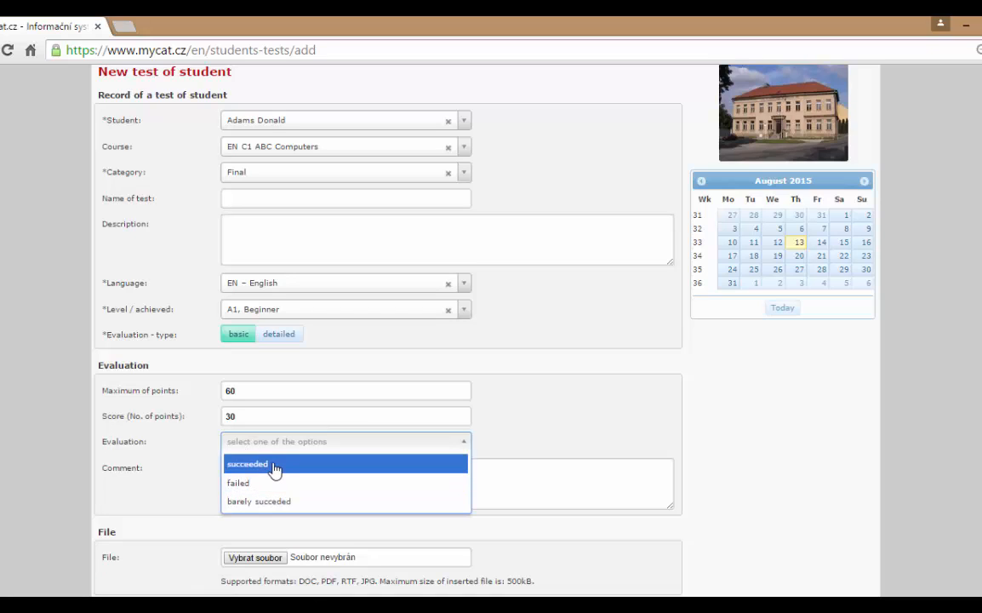
pyautogui.click(274, 483)
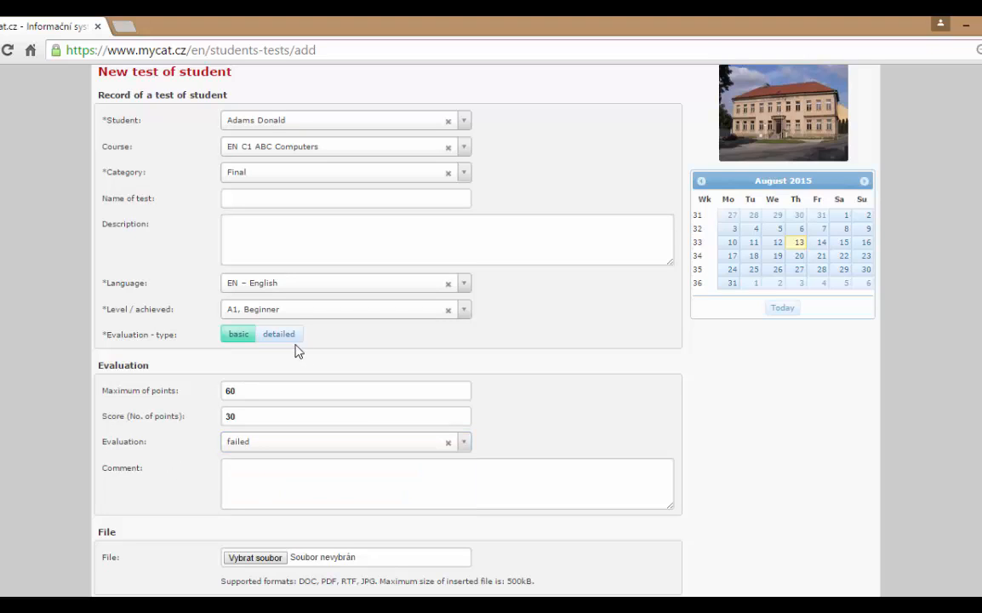
# Switch the test's evaluation type to detailed, leave the skill percentages blank, and submit the record to the database.
pyautogui.click(271, 337)
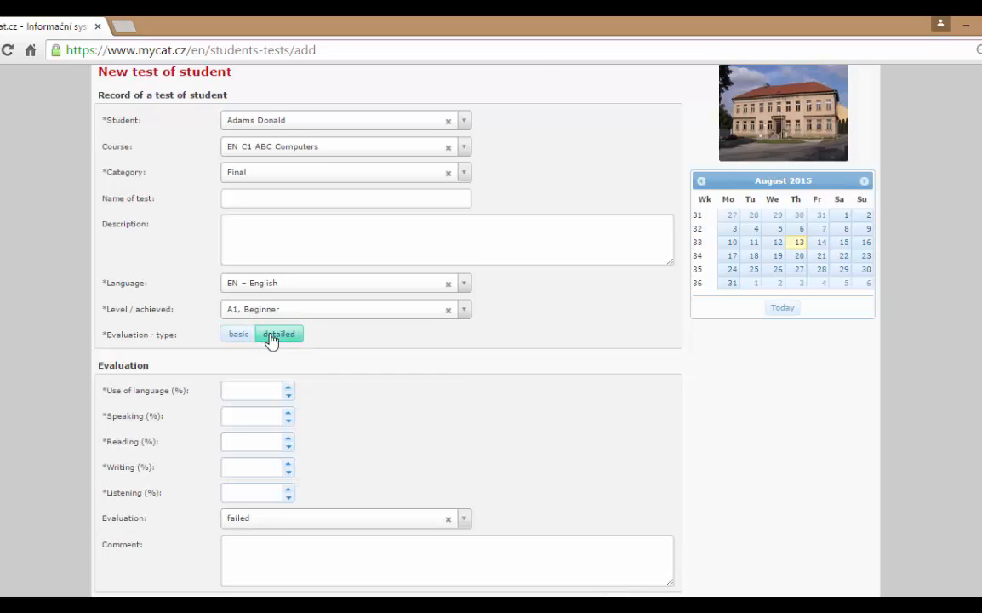
pyautogui.click(245, 391)
pyautogui.click(251, 415)
pyautogui.scroll(-1, 335, 429)
pyautogui.scroll(-1, 256, 434)
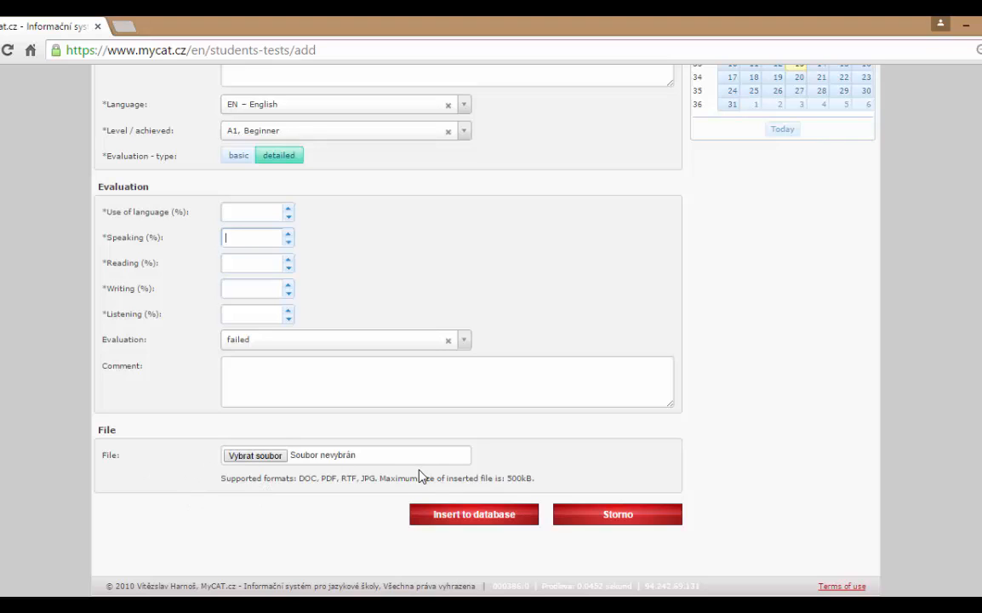
pyautogui.click(441, 516)
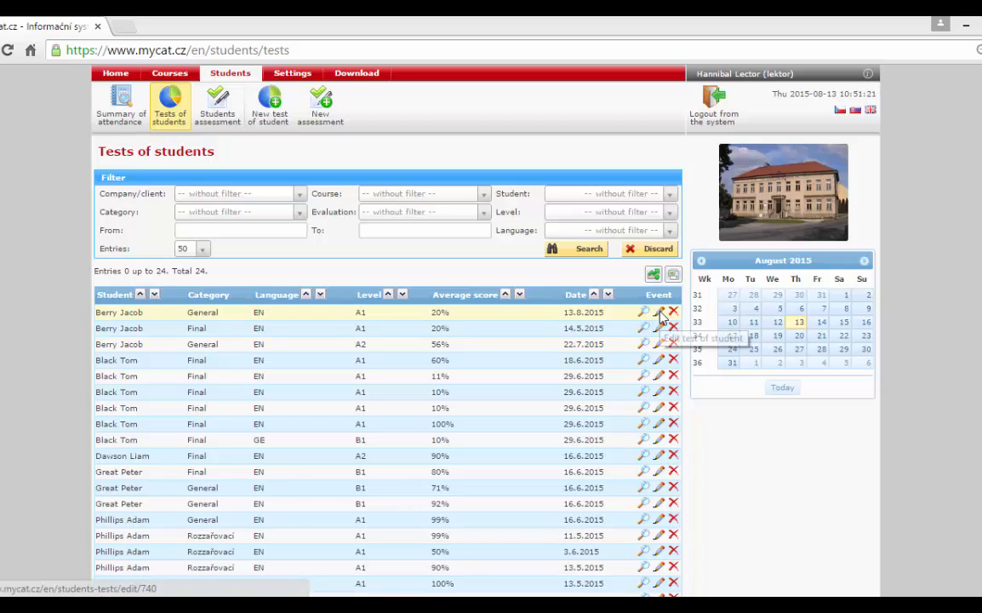
# Edit the General EN test dated 13.8.2015, switch its evaluation type to detailed, and save it to the database.
pyautogui.click(660, 313)
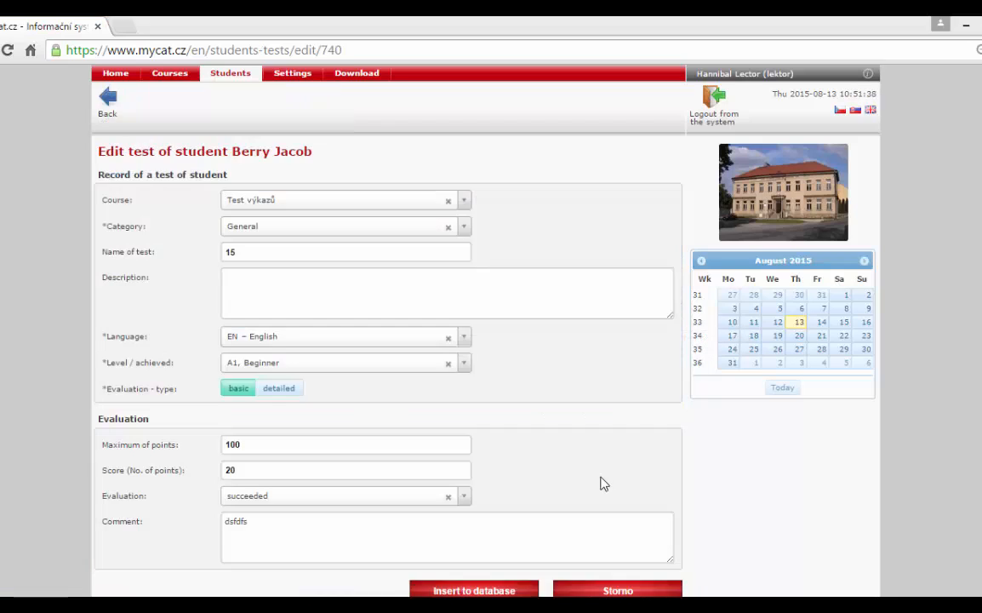
pyautogui.click(279, 388)
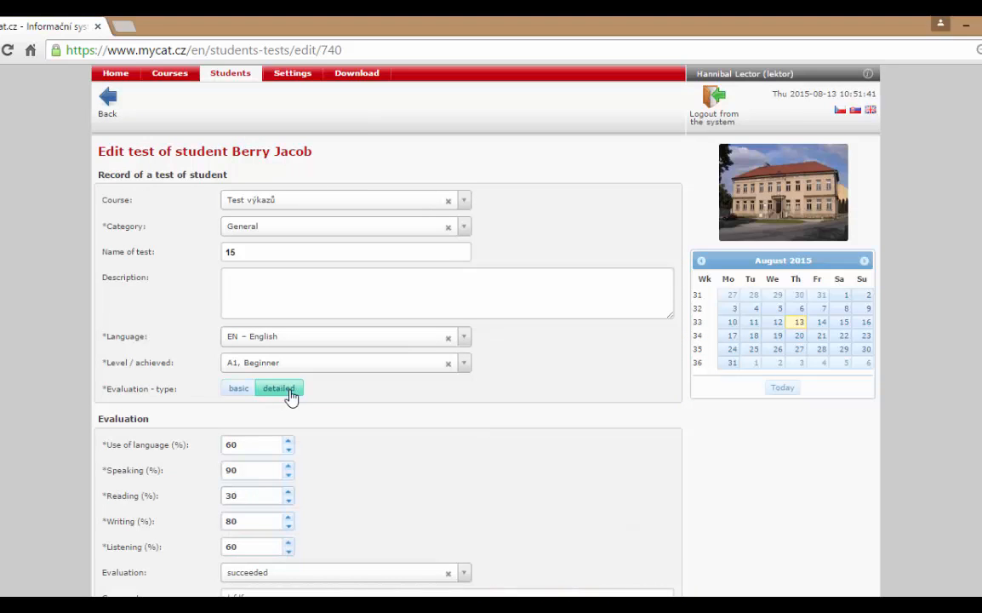
pyautogui.scroll(-2, 528, 463)
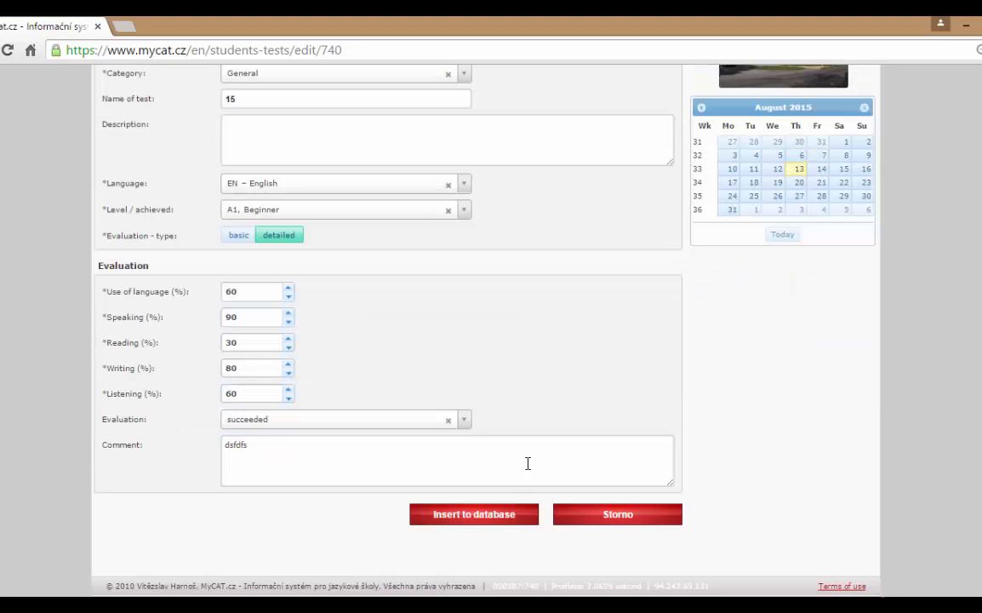
pyautogui.click(459, 518)
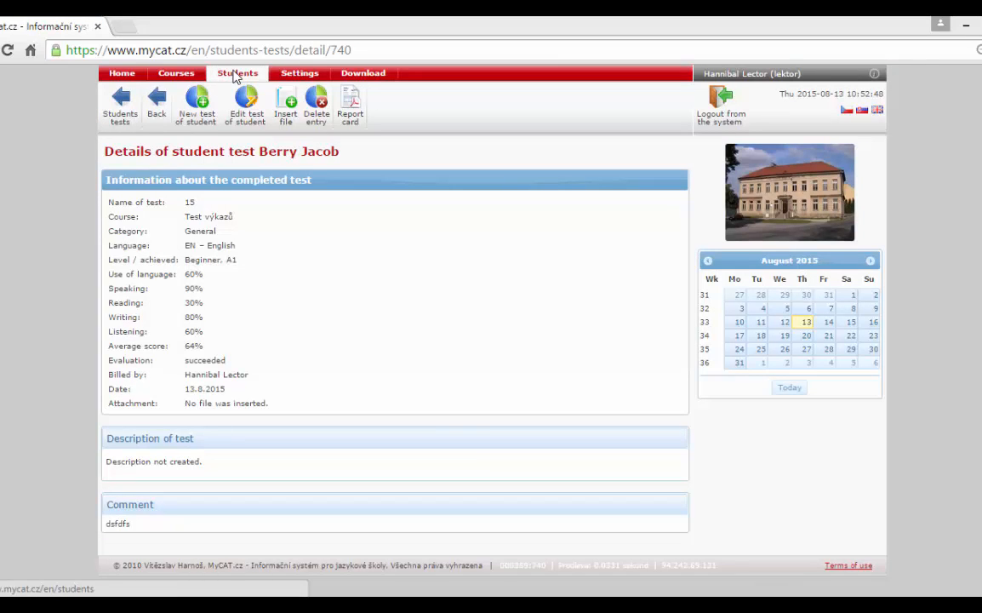
# Create a new assessment for the first listed student with the assessment text "lazy" and insert it into the database.
pyautogui.click(237, 77)
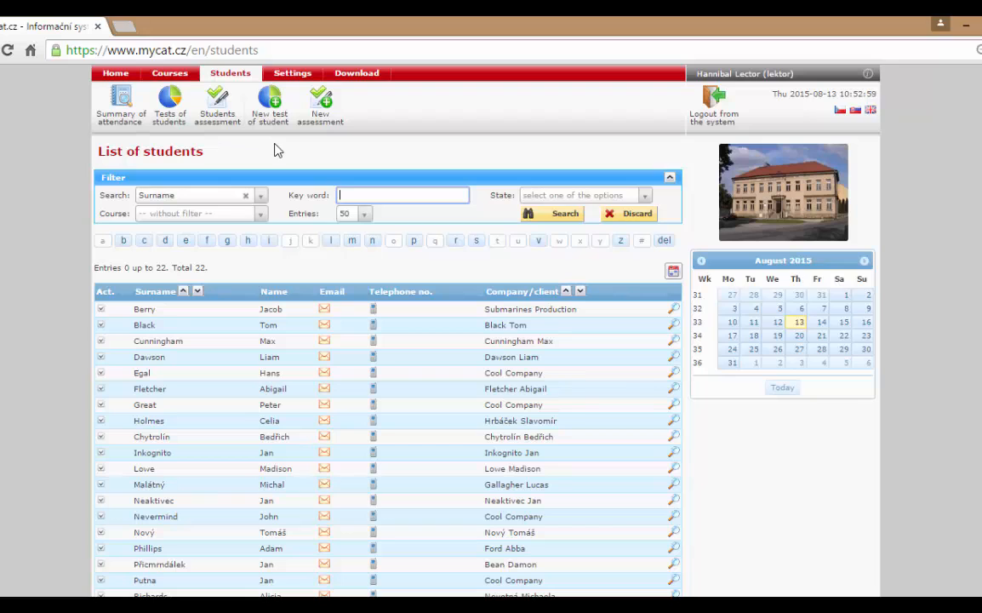
pyautogui.click(319, 109)
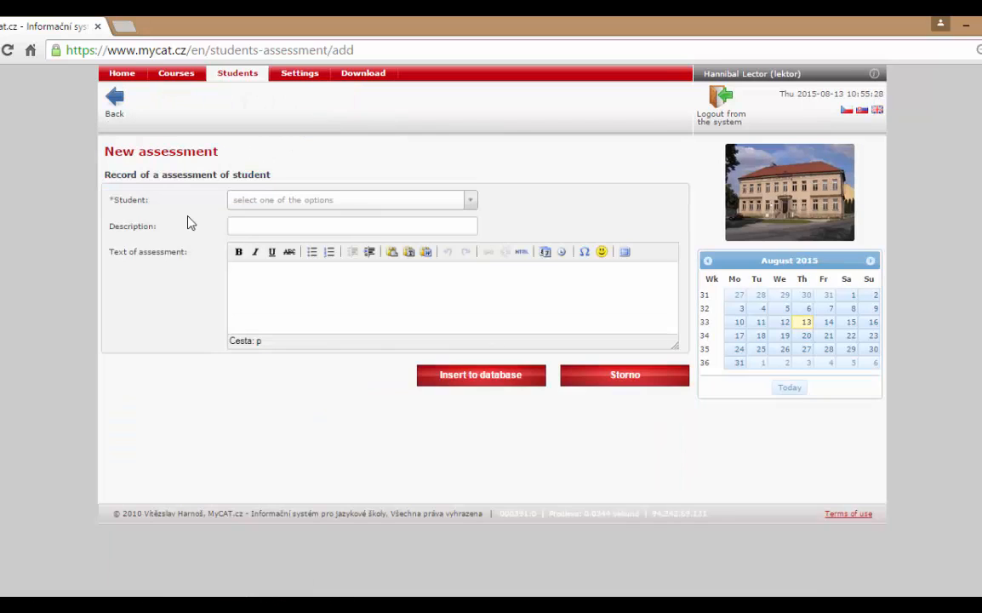
pyautogui.click(297, 210)
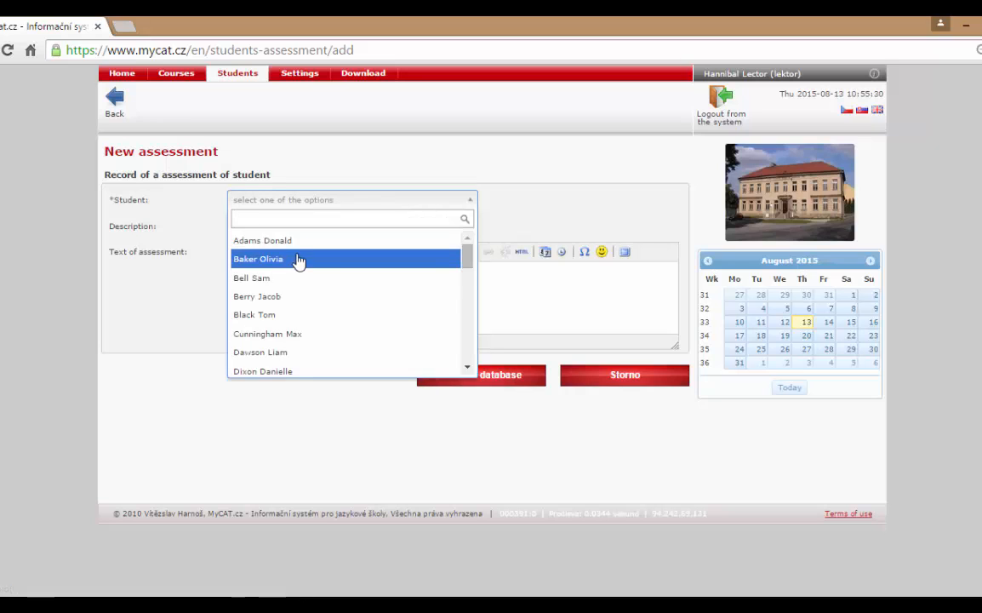
pyautogui.click(314, 241)
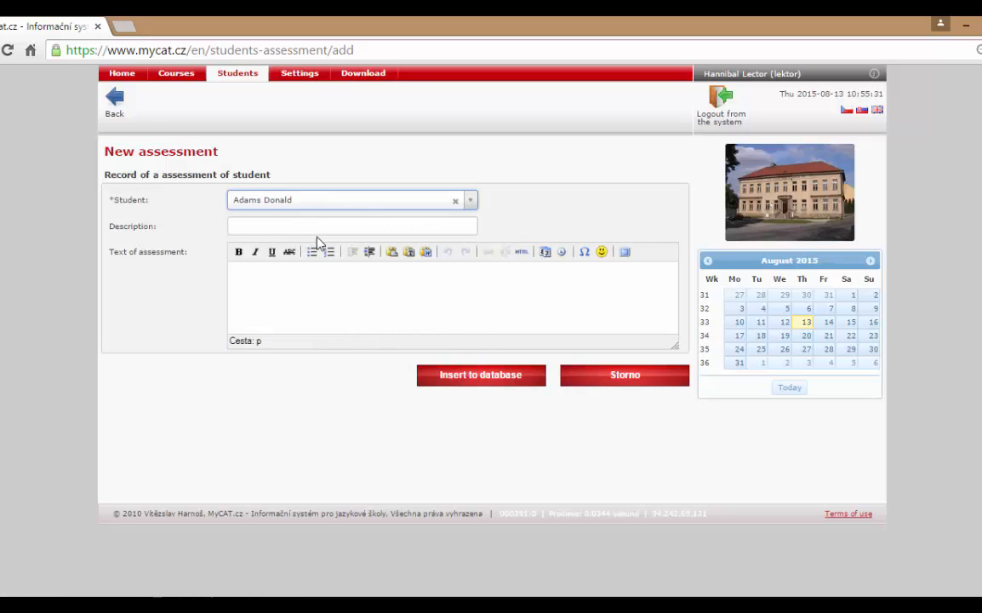
pyautogui.click(272, 223)
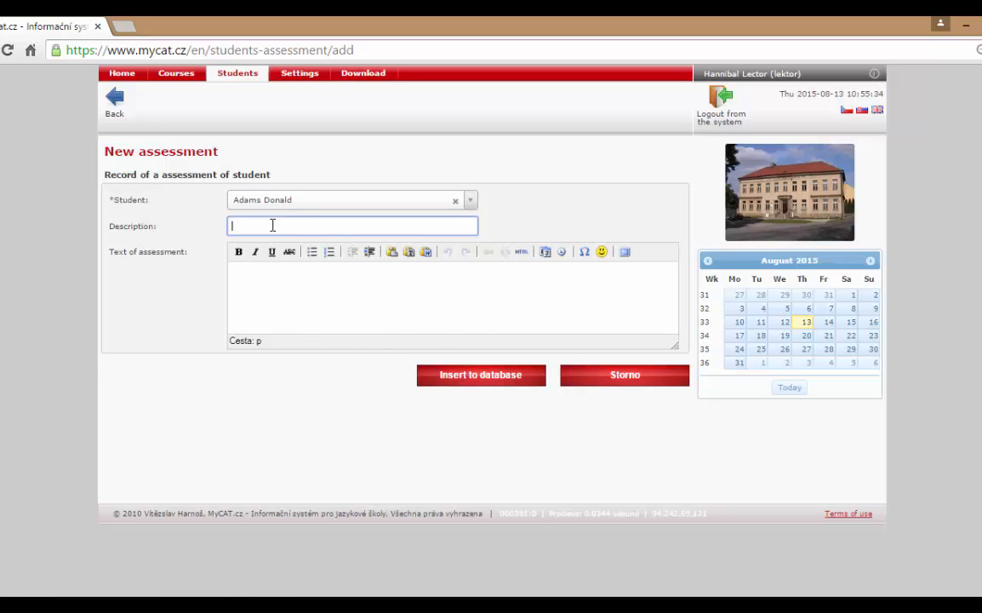
pyautogui.click(254, 291)
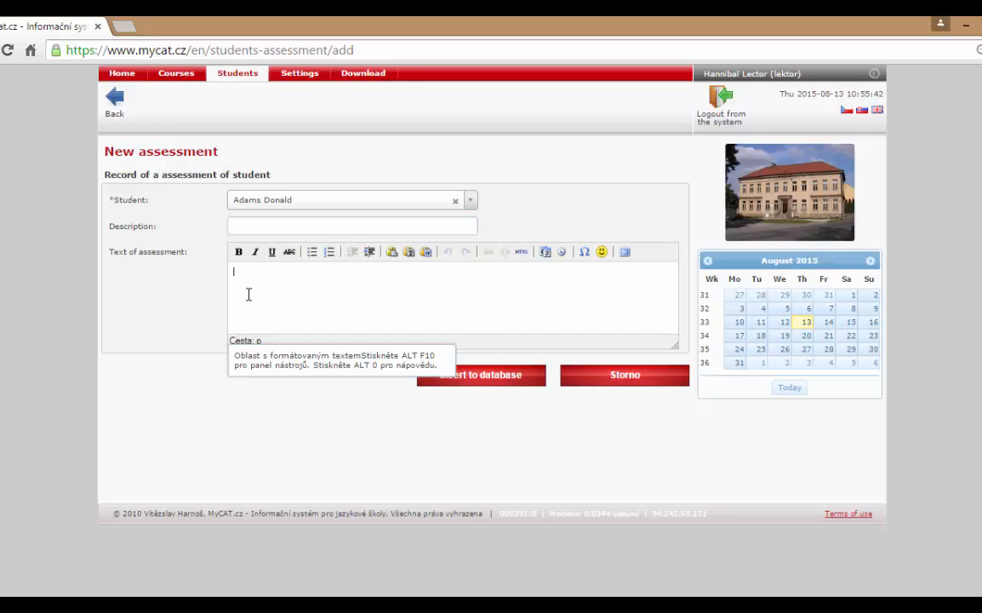
pyautogui.write('lazy')
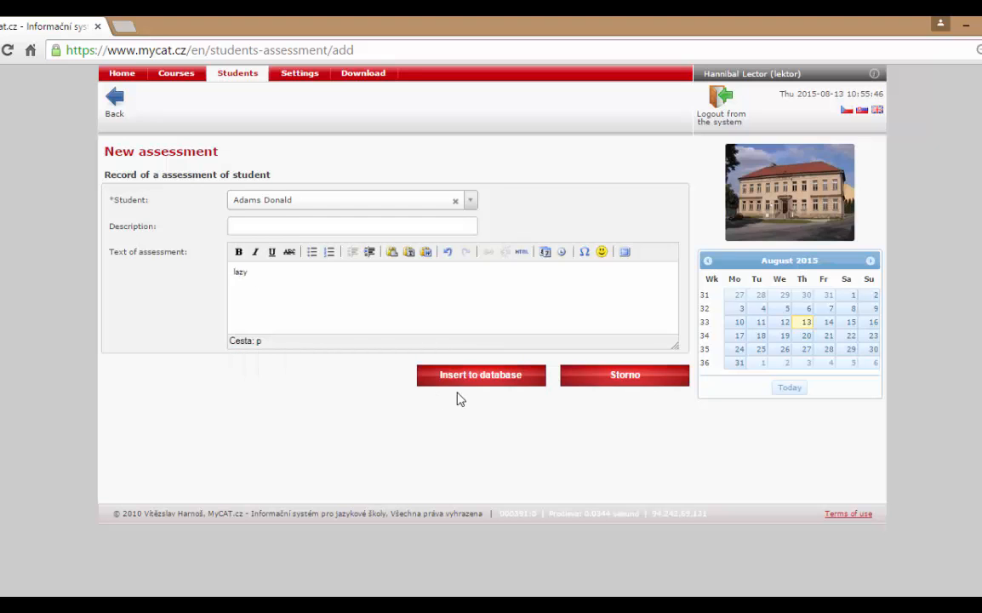
pyautogui.click(492, 377)
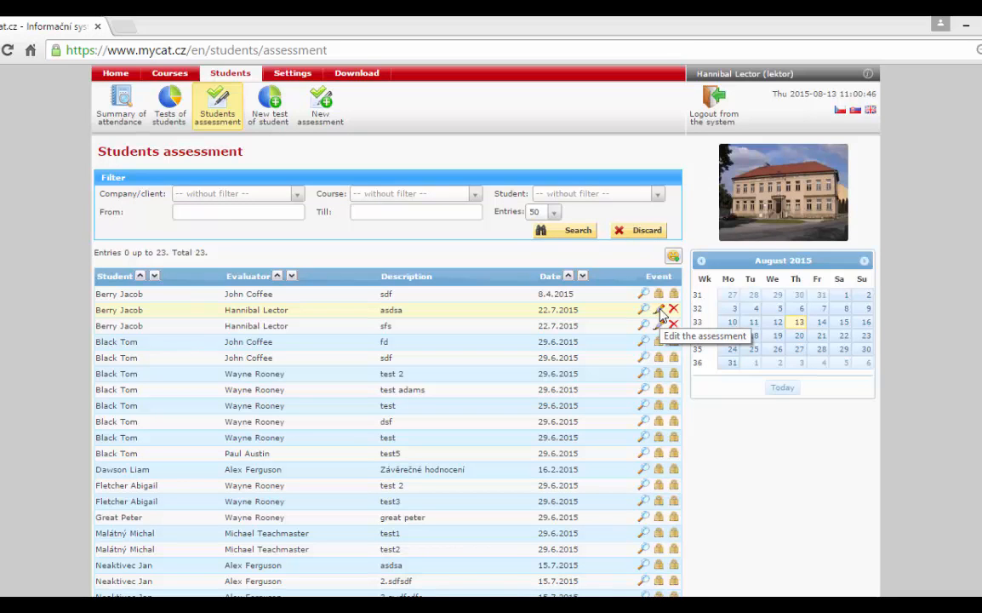
# Open the "asdsa" assessment dated 22.7.2015 for editing and insert it into the database without changing its text.
pyautogui.click(661, 312)
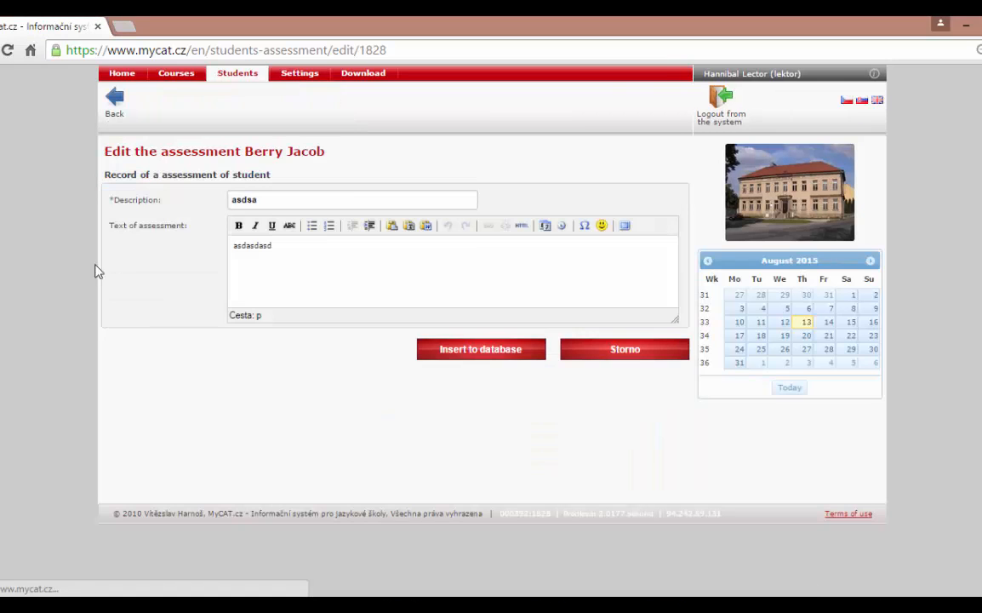
pyautogui.click(473, 356)
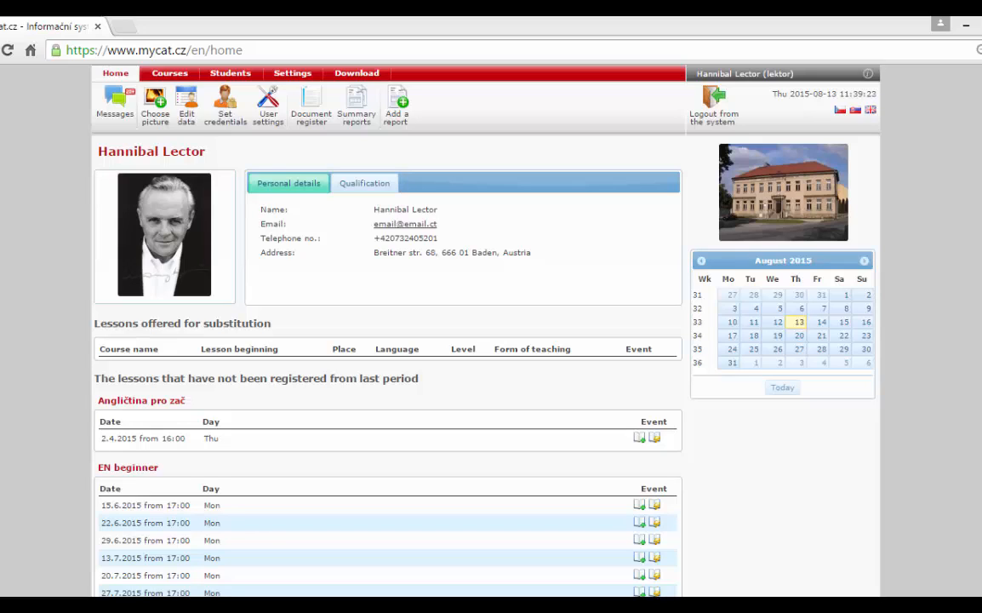
# Start a new message and insert the fourth student in the Students group of the address book as its personal recipient.
pyautogui.click(117, 103)
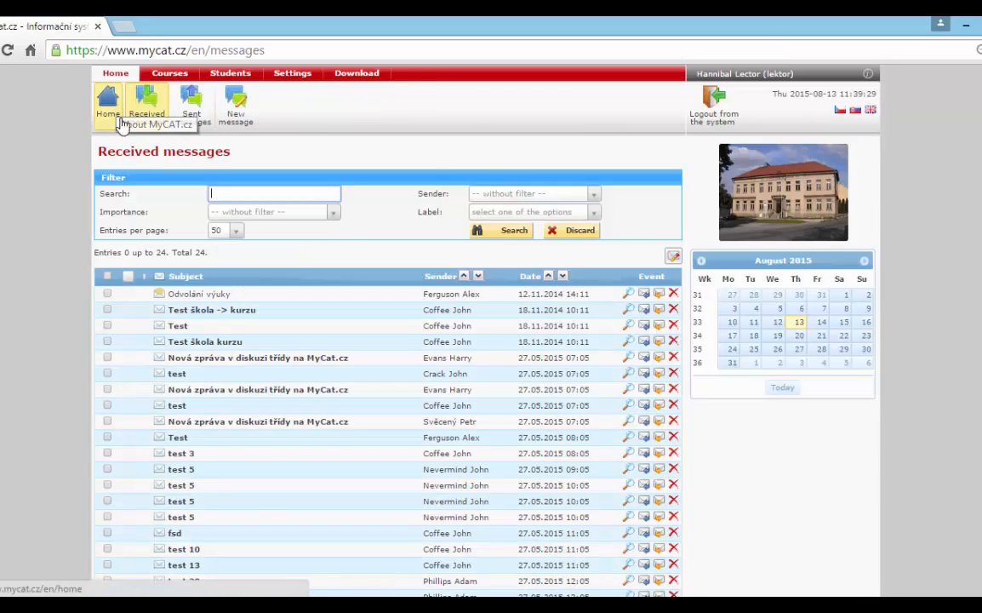
pyautogui.click(236, 115)
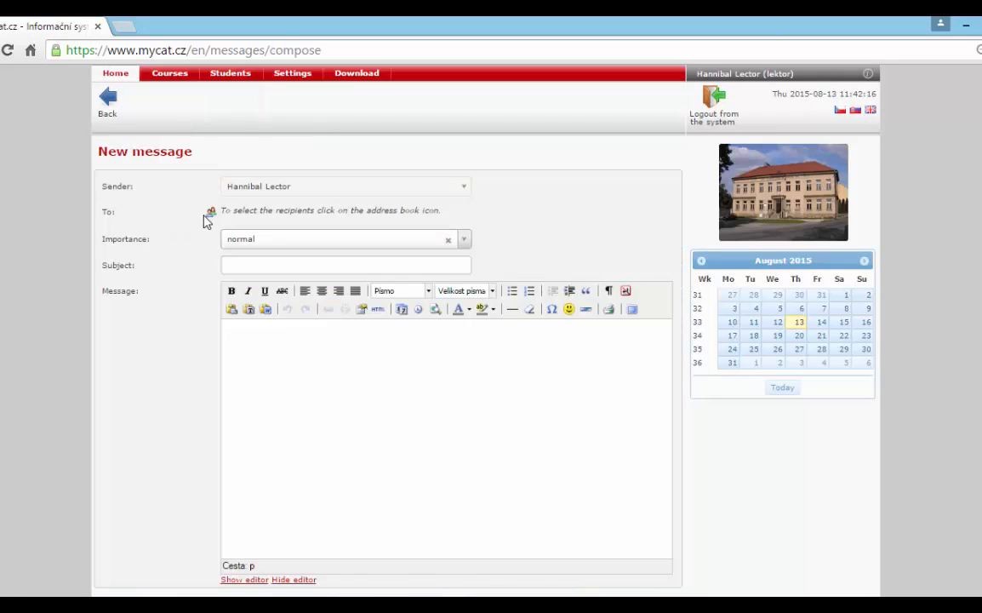
pyautogui.click(211, 214)
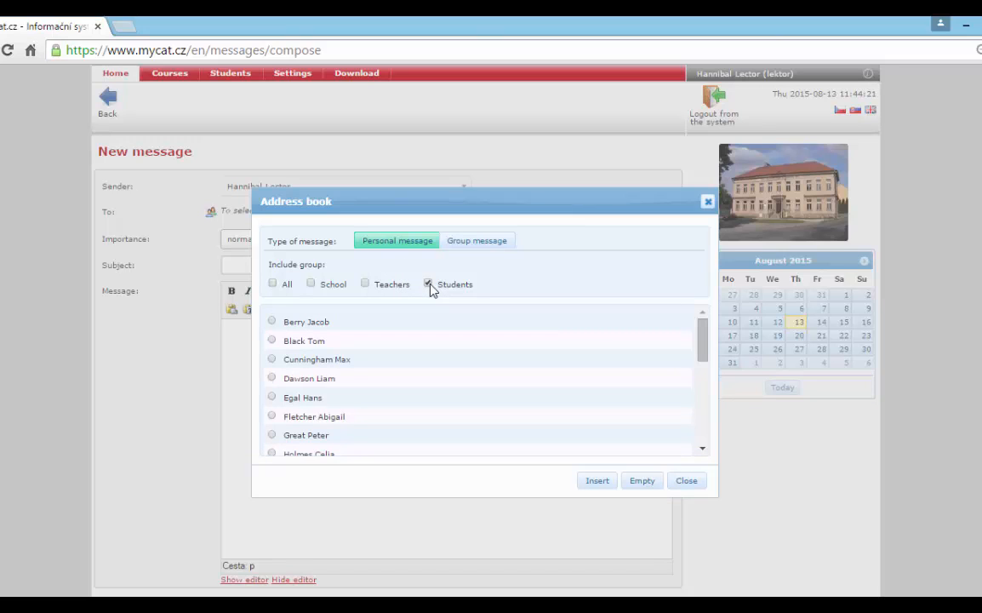
pyautogui.click(272, 377)
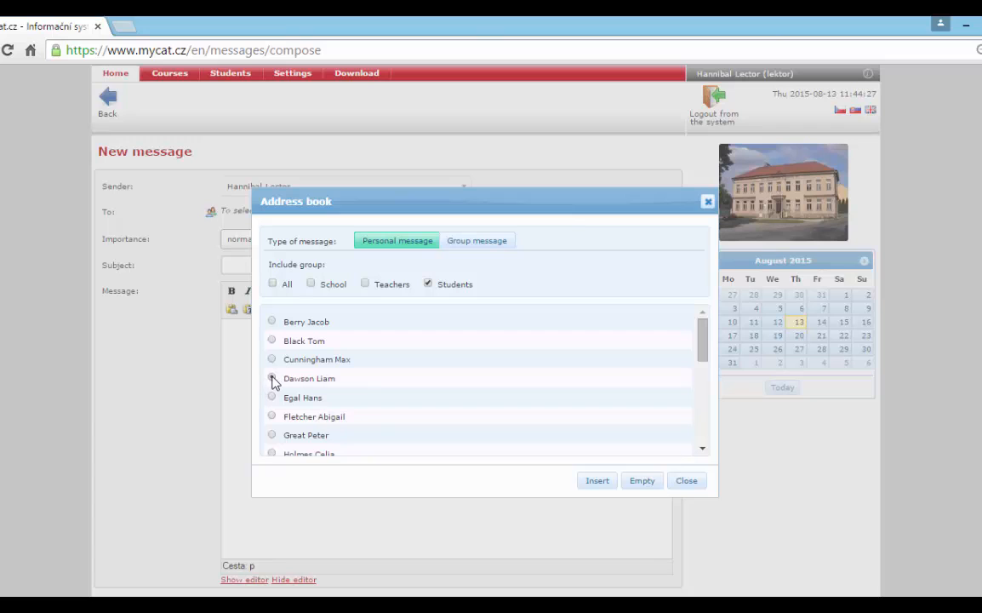
pyautogui.click(596, 482)
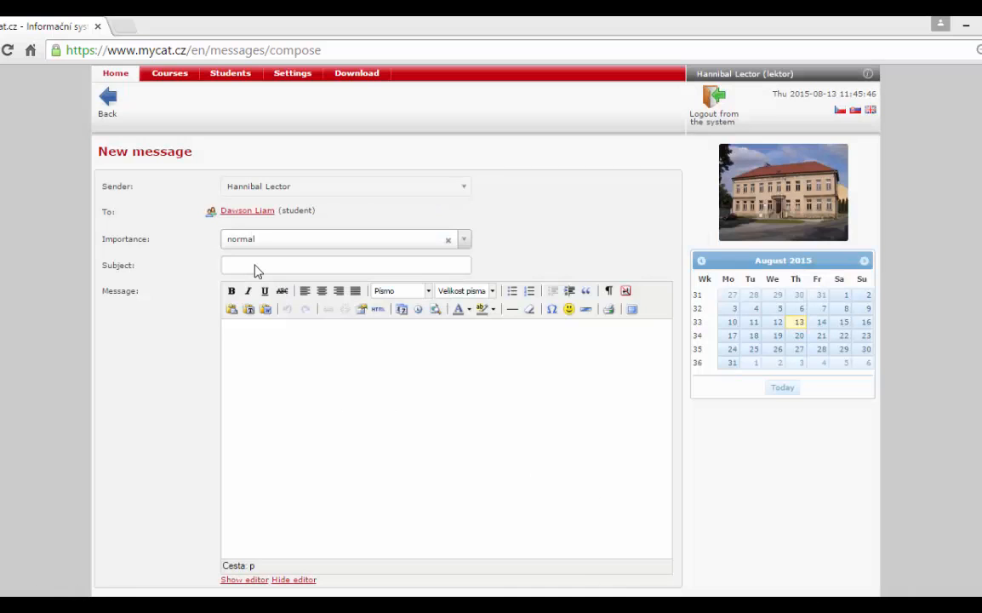
# Look over the new message's subject and text fields and its sending option without entering any content.
pyautogui.click(255, 266)
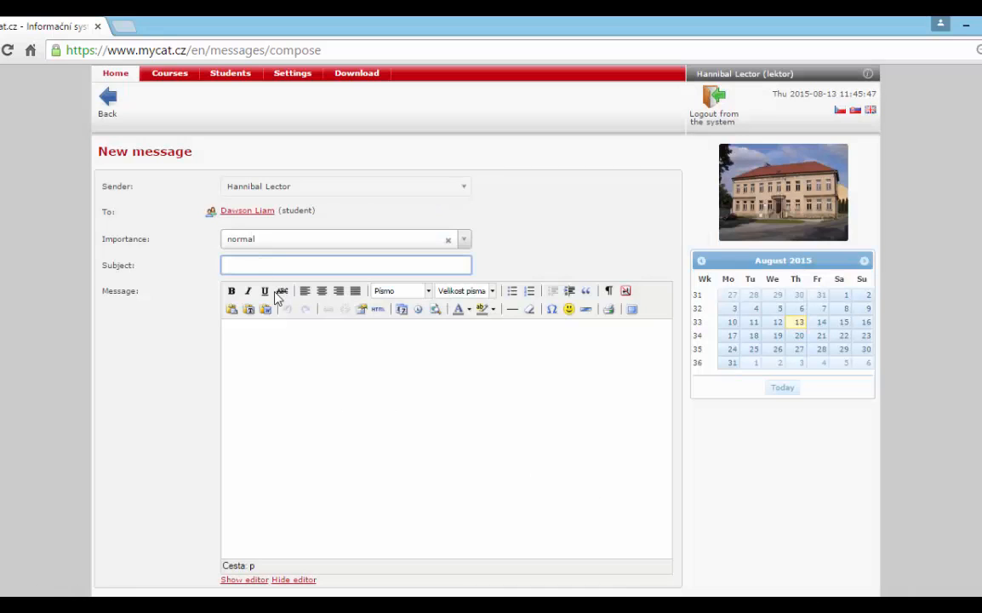
pyautogui.click(325, 400)
pyautogui.scroll(-2, 193, 425)
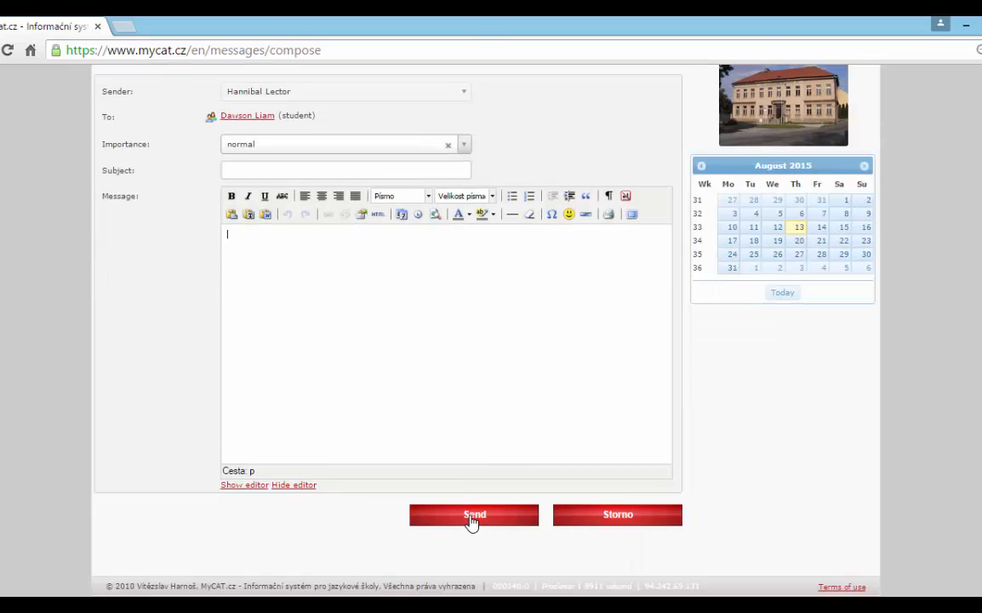
pyautogui.scroll(2, 147, 486)
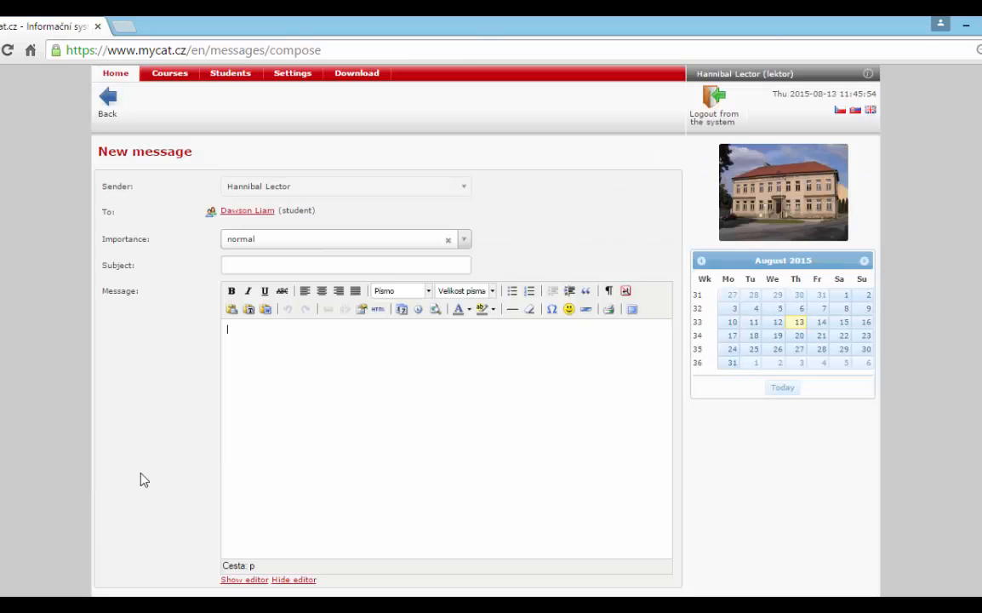
# Readdress the message as a group message, choose the Students group, and insert the five consecutive students just above the last one listed.
pyautogui.click(208, 215)
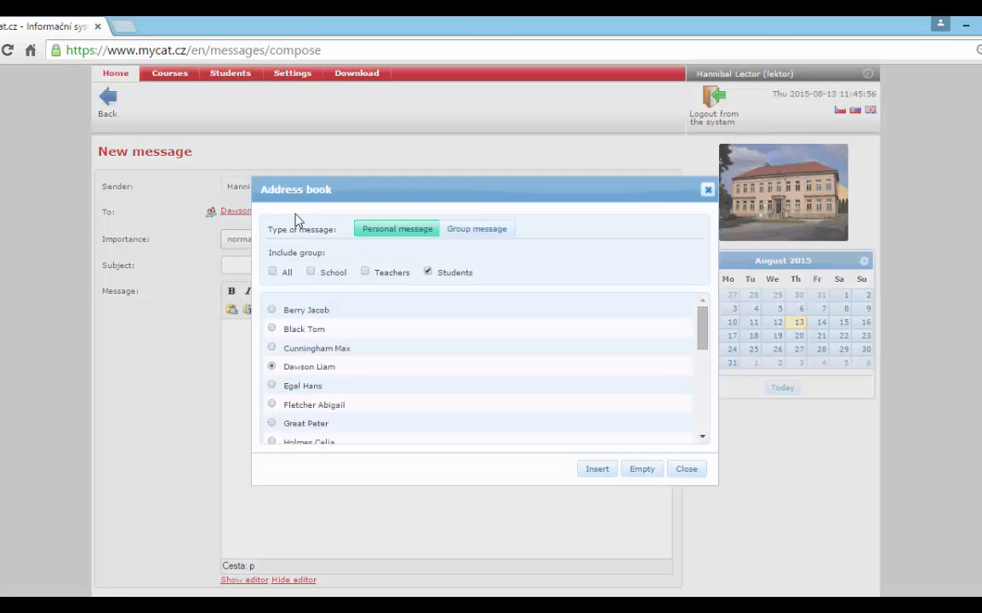
pyautogui.click(503, 231)
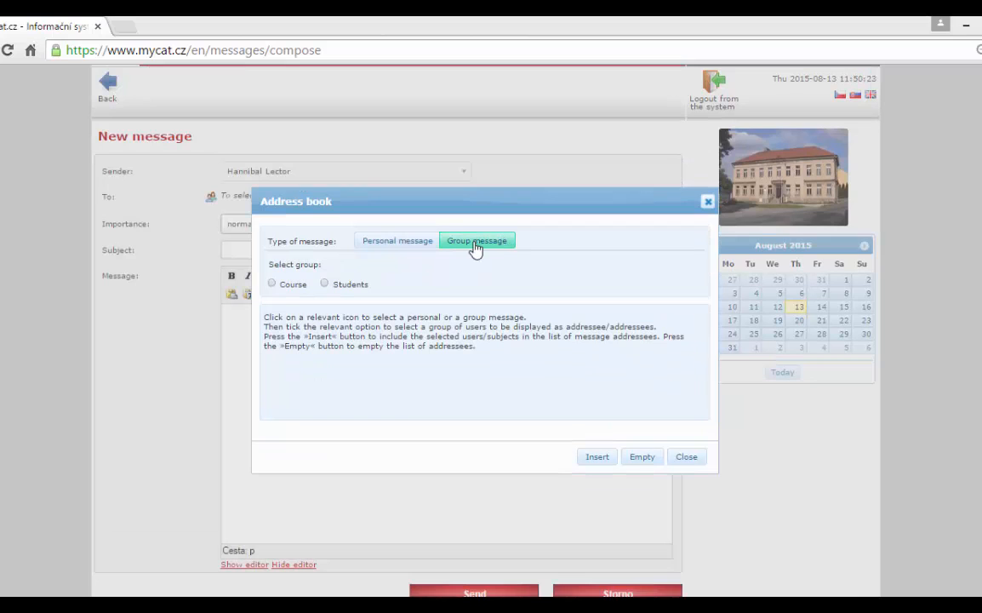
pyautogui.click(273, 284)
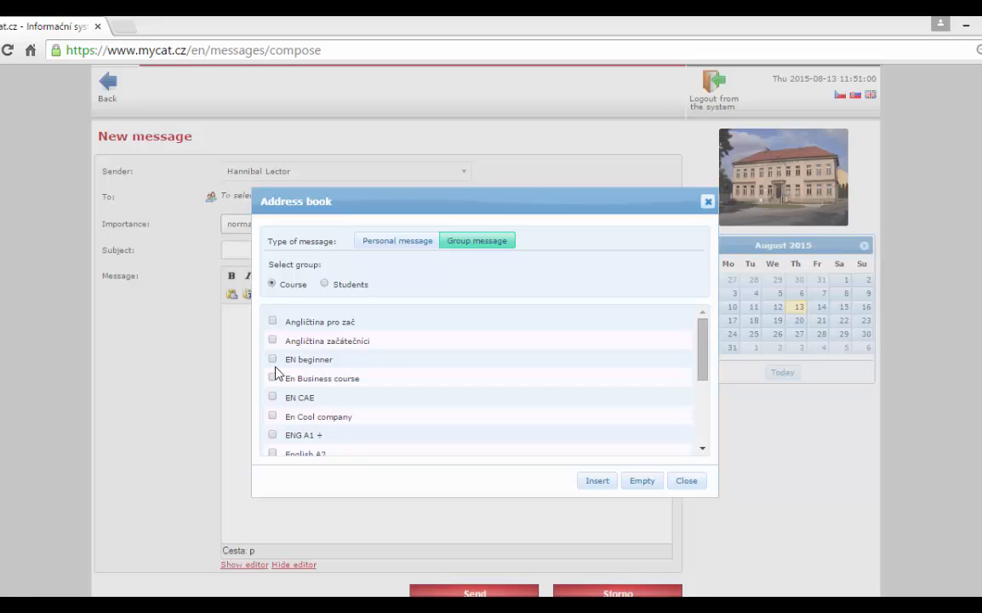
pyautogui.click(323, 285)
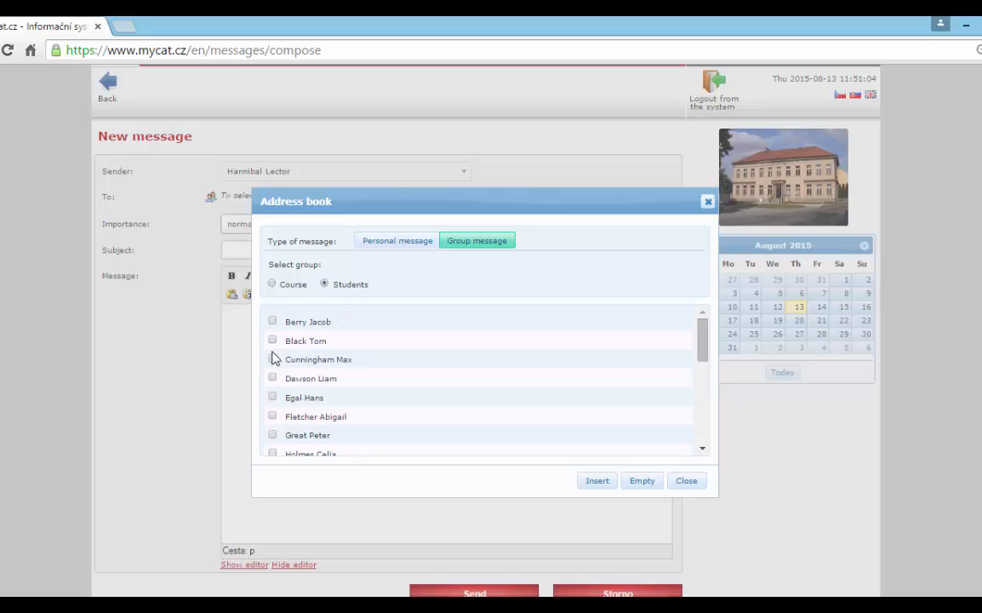
pyautogui.scroll(-10, 272, 357)
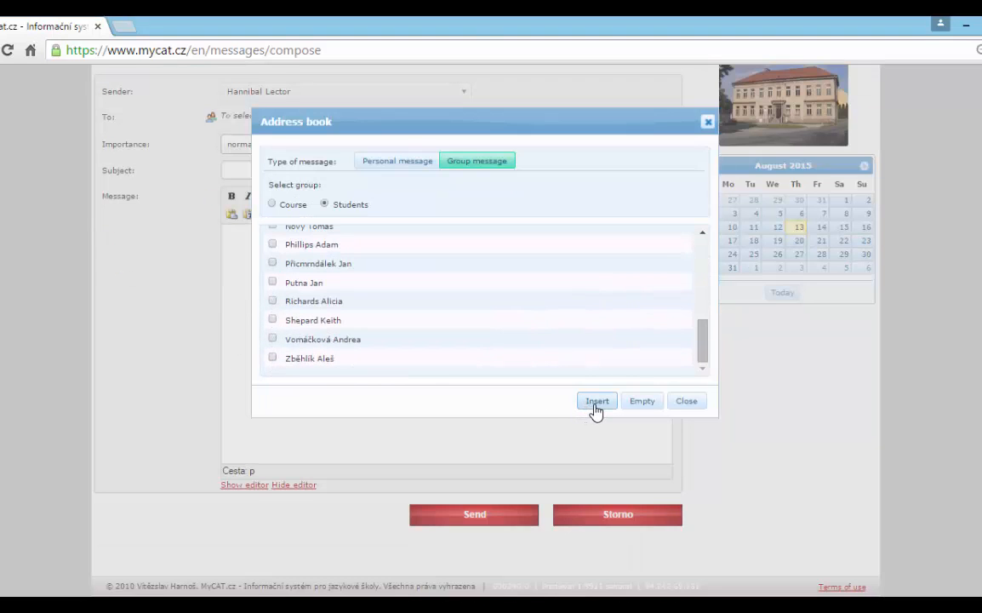
pyautogui.click(596, 402)
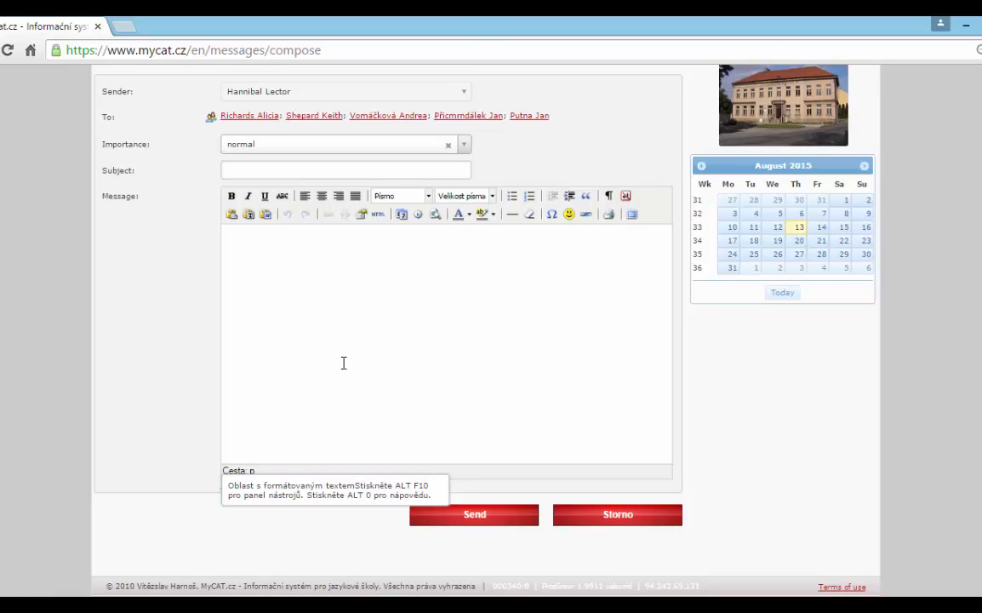
# Send the group message with normal importance and open the overview of sent messages.
pyautogui.click(466, 519)
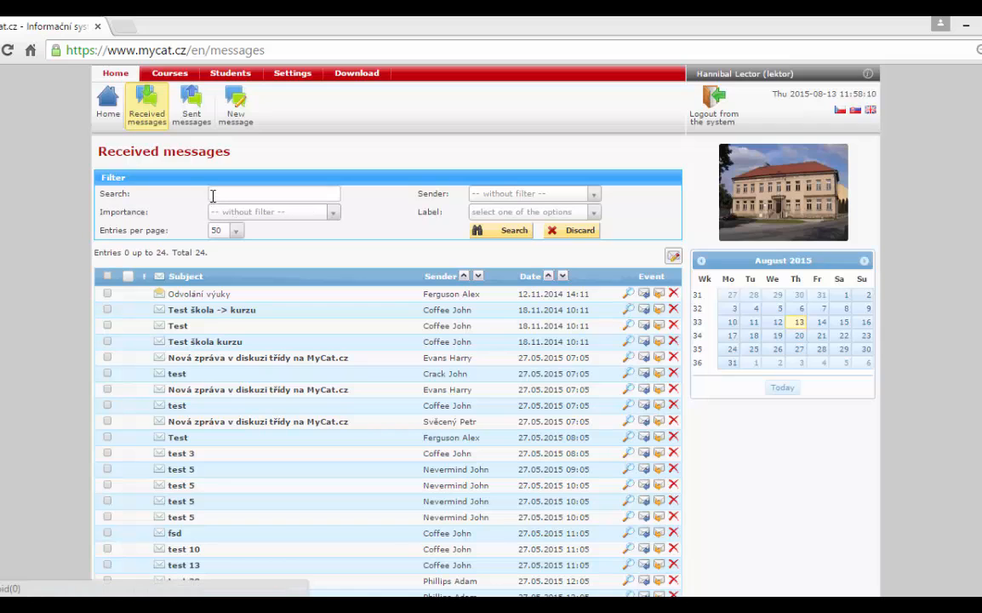
pyautogui.click(193, 113)
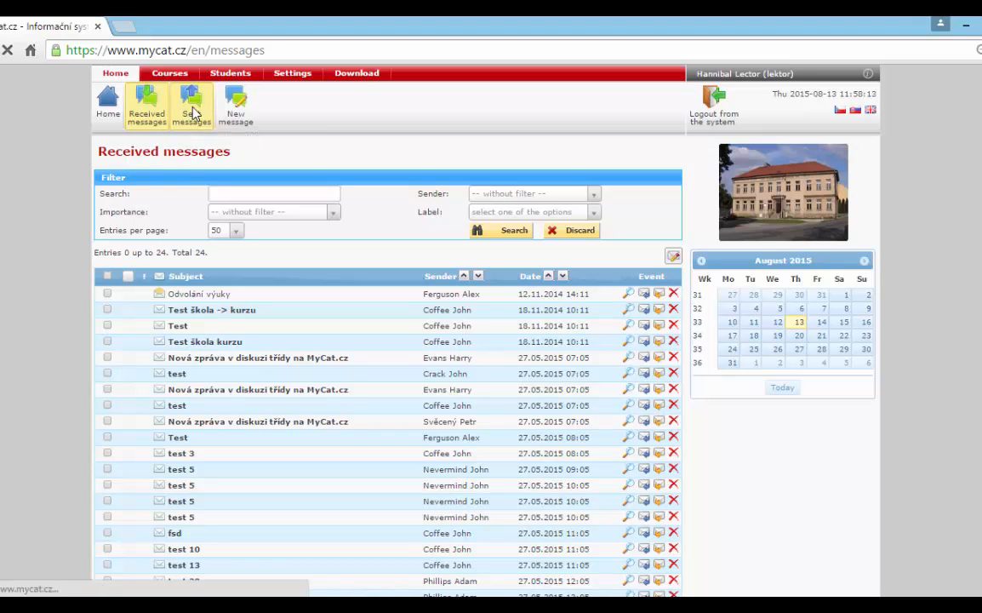